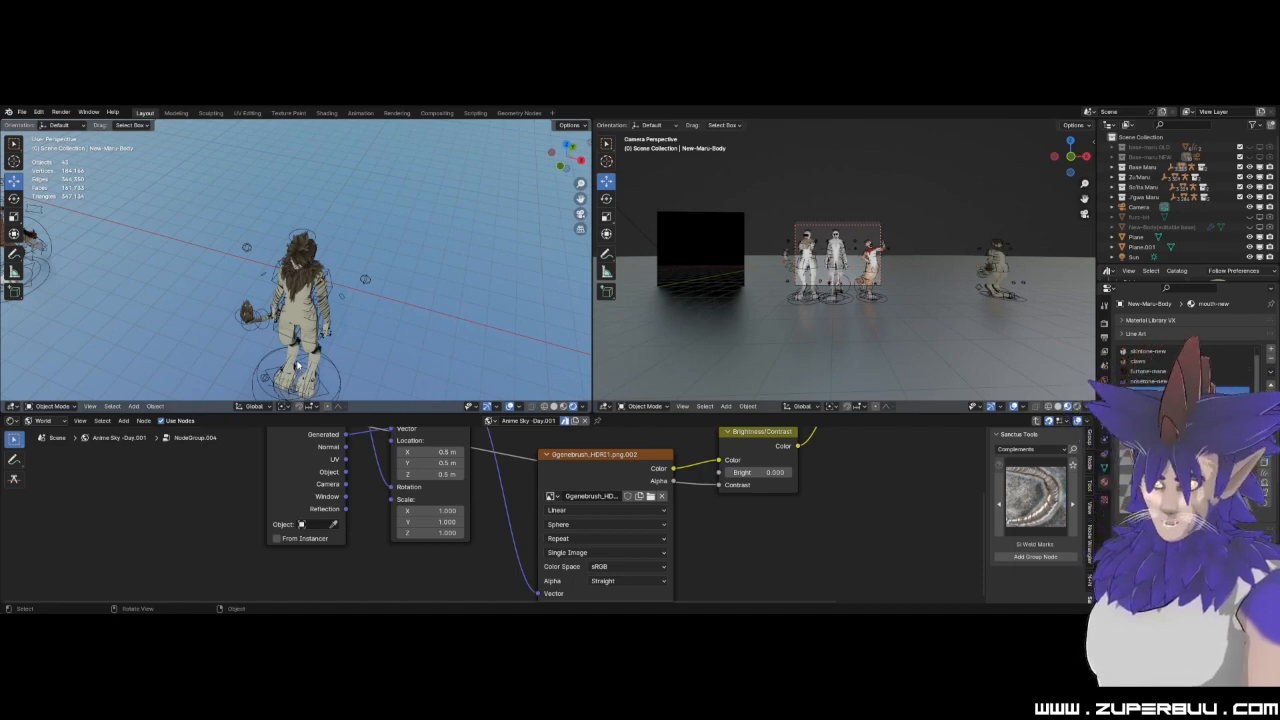
# Examine the head, face and feathered mane of the standalone character from the side and front.
pyautogui.scroll(8, 300, 364)
pyautogui.moveTo(275, 347); pyautogui.dragTo(320, 173, button='middle')
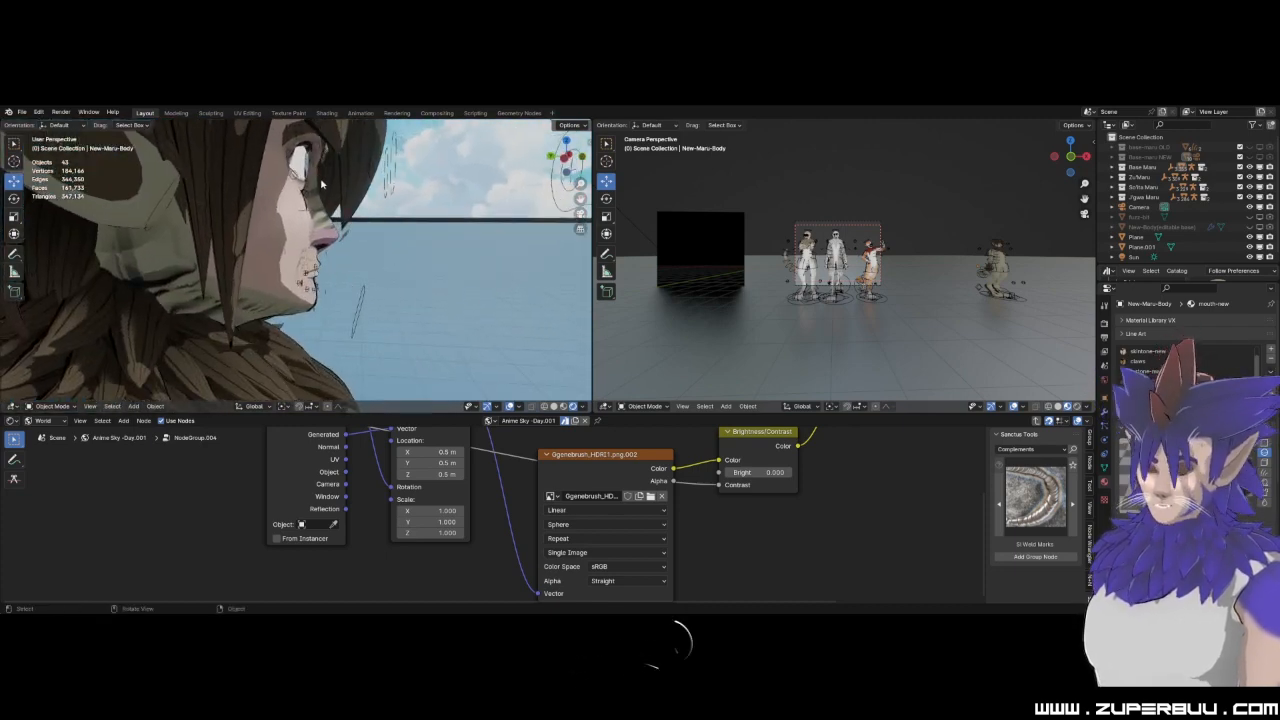
pyautogui.moveTo(372, 274); pyautogui.dragTo(219, 232, button='middle')
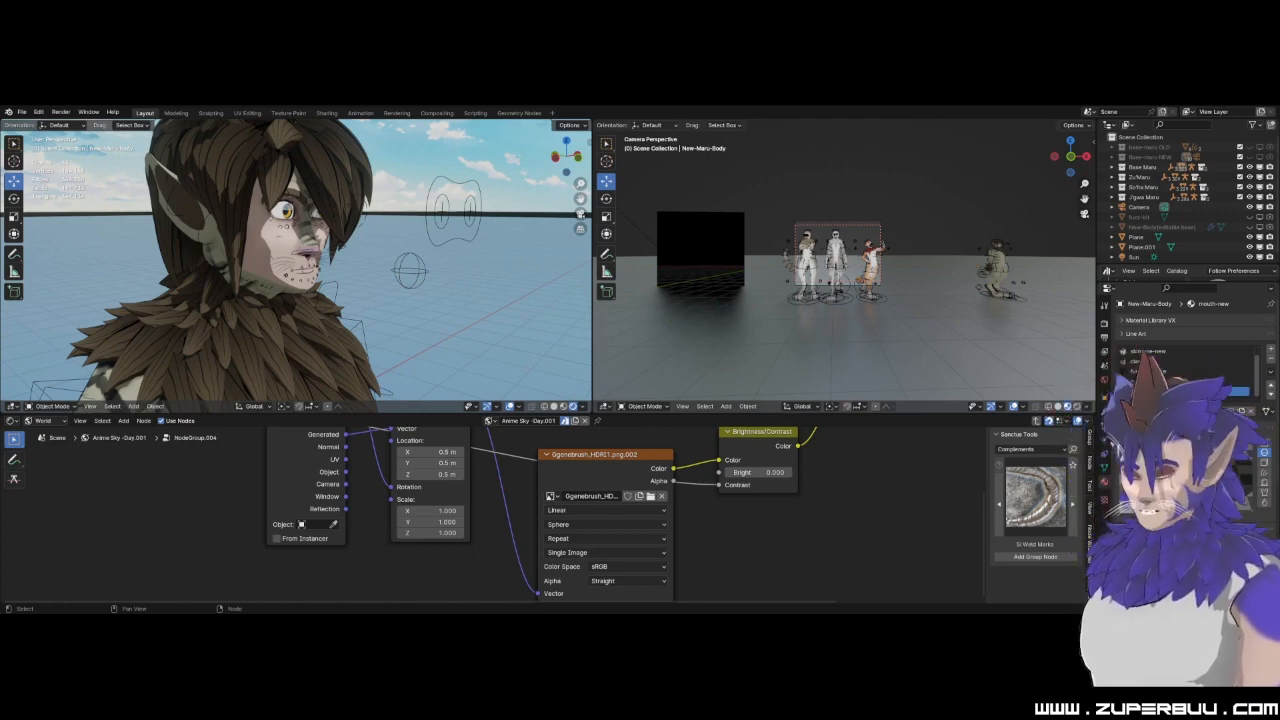
pyautogui.moveTo(224, 323); pyautogui.dragTo(314, 272, button='middle')
pyautogui.scroll(2, 245, 323)
pyautogui.scroll(1, 316, 270)
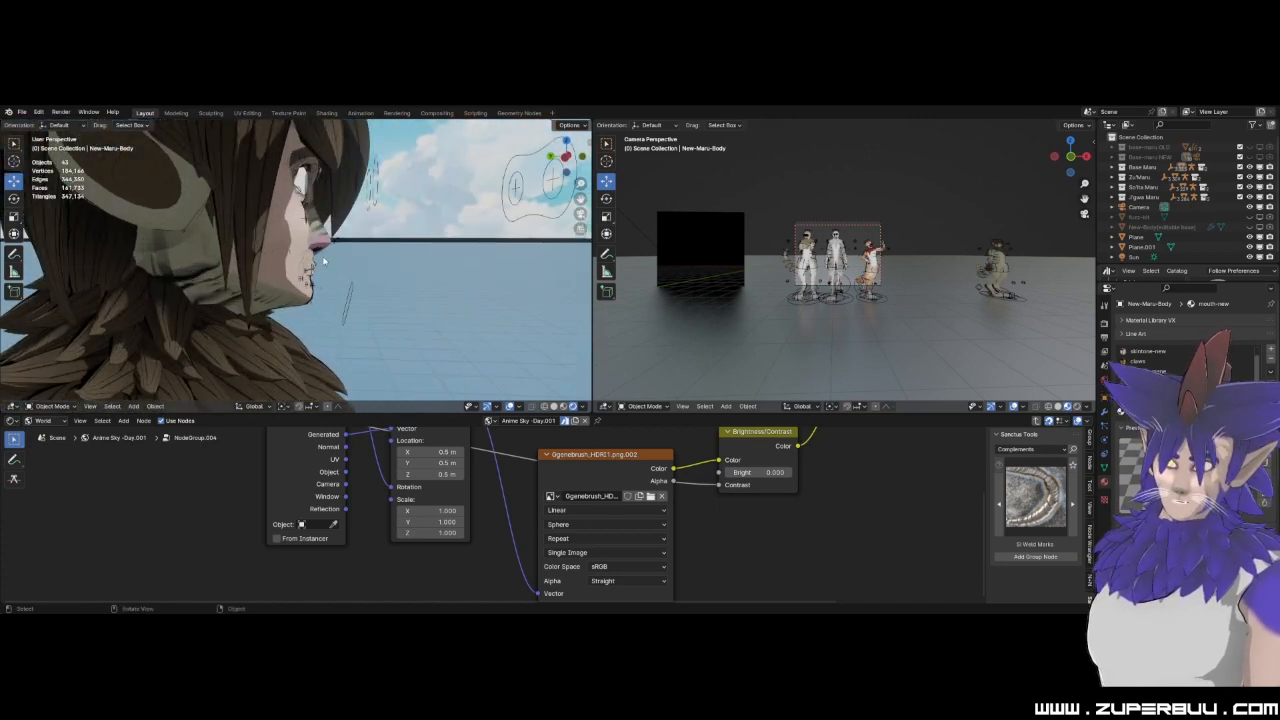
pyautogui.click(324, 234)
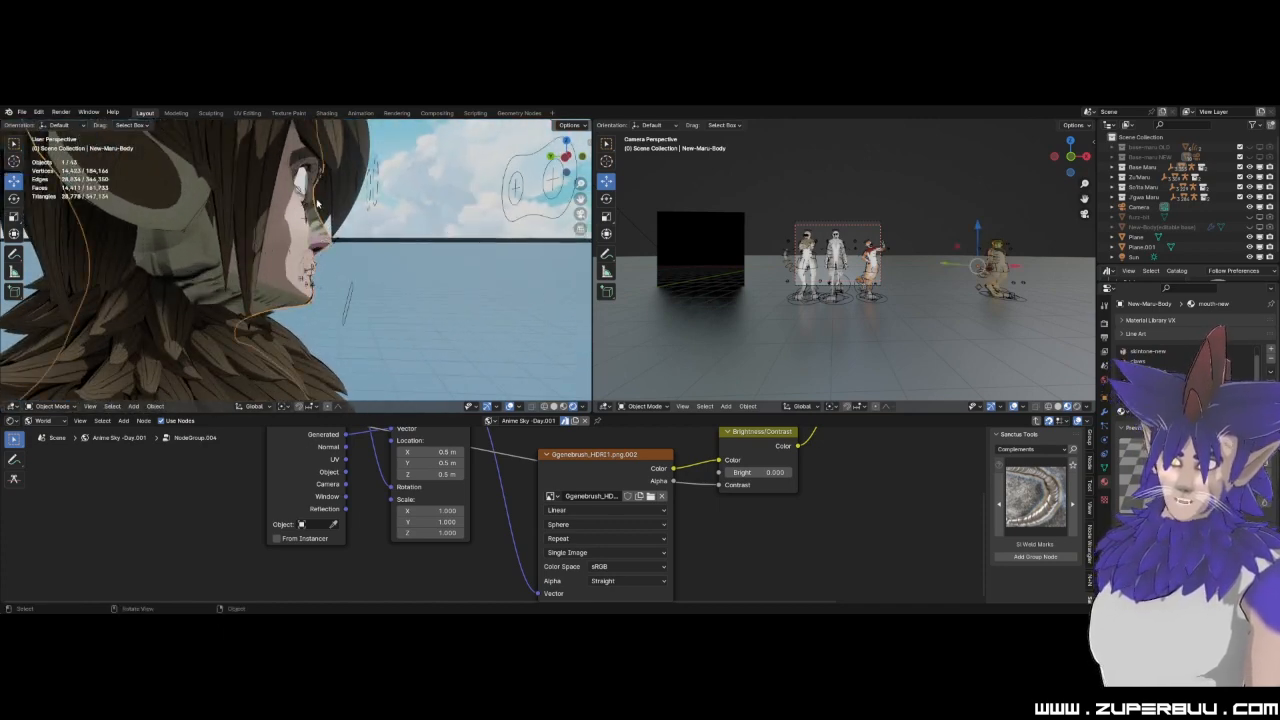
pyautogui.moveTo(333, 240); pyautogui.dragTo(244, 296, button='middle')
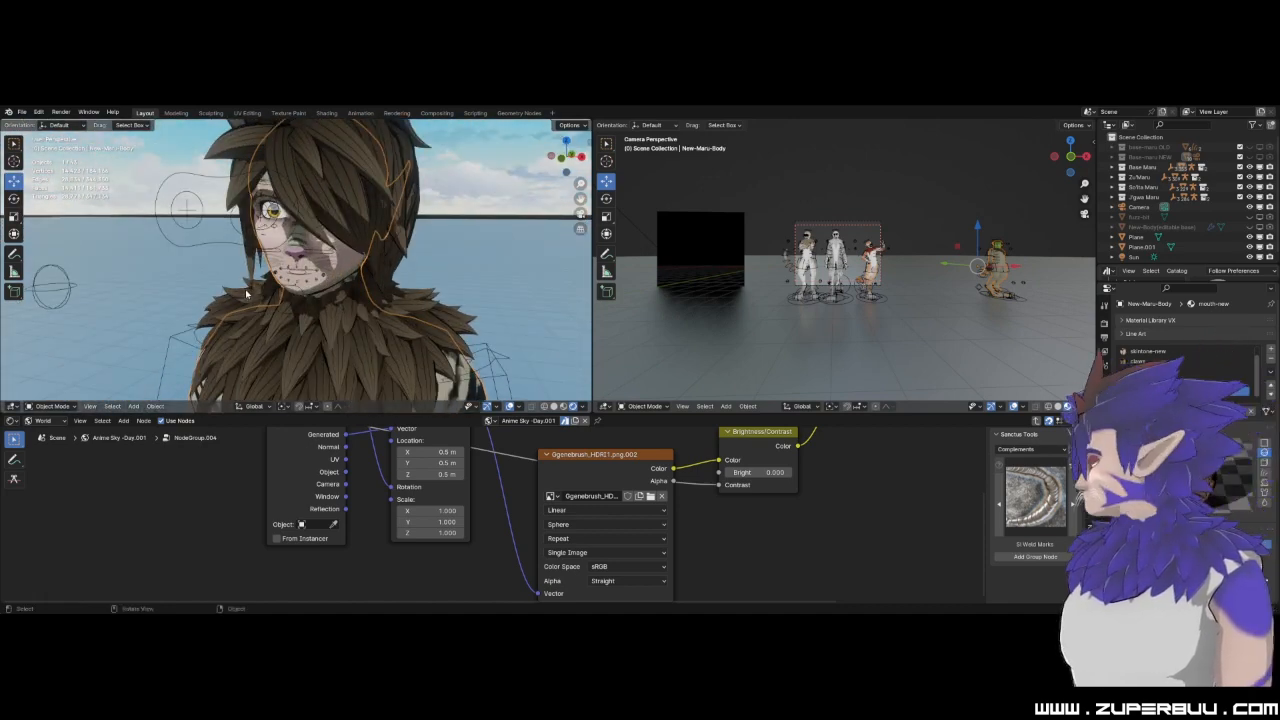
# Select the standalone character's armature and switch it to Pose Mode.
pyautogui.scroll(-2, 248, 291)
pyautogui.scroll(-2, 281, 314)
pyautogui.moveTo(291, 302); pyautogui.dragTo(347, 298, button='middle')
pyautogui.click(341, 252)
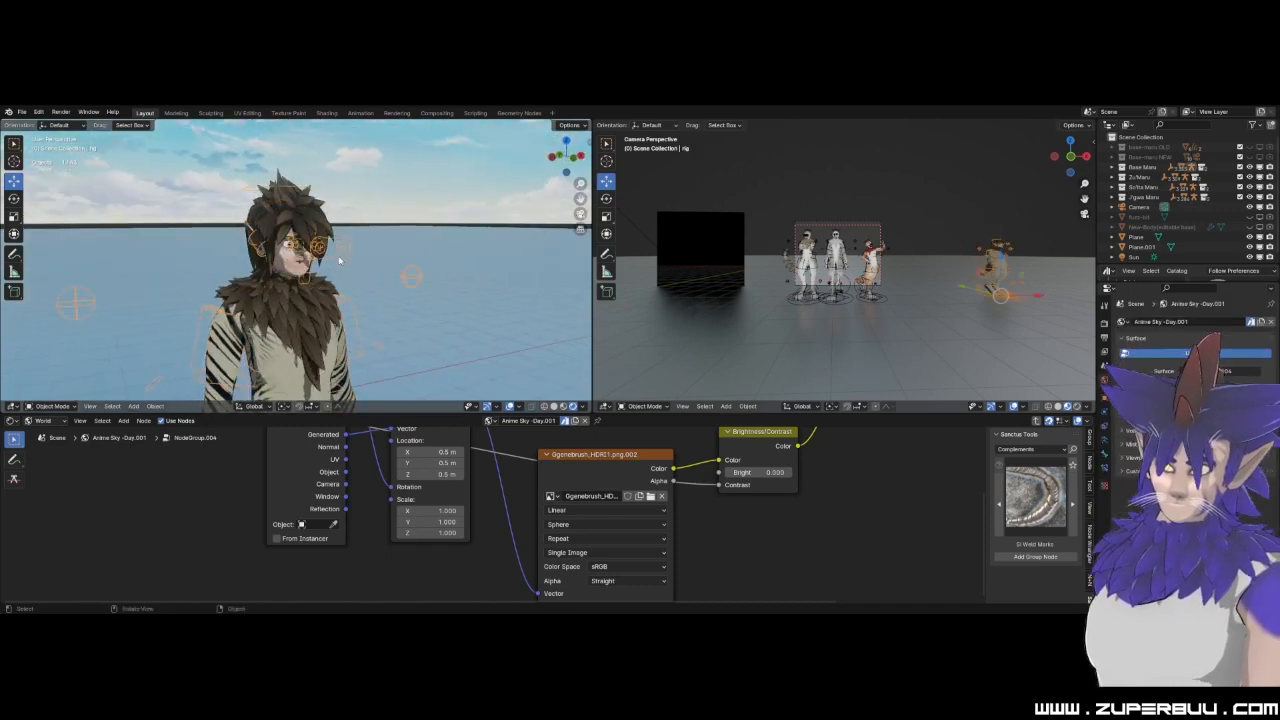
pyautogui.click(65, 408)
pyautogui.click(50, 371)
# Rotate the character's right ear controls so the ear tilts away from the head.
pyautogui.scroll(3, 243, 240)
pyautogui.scroll(2, 243, 240)
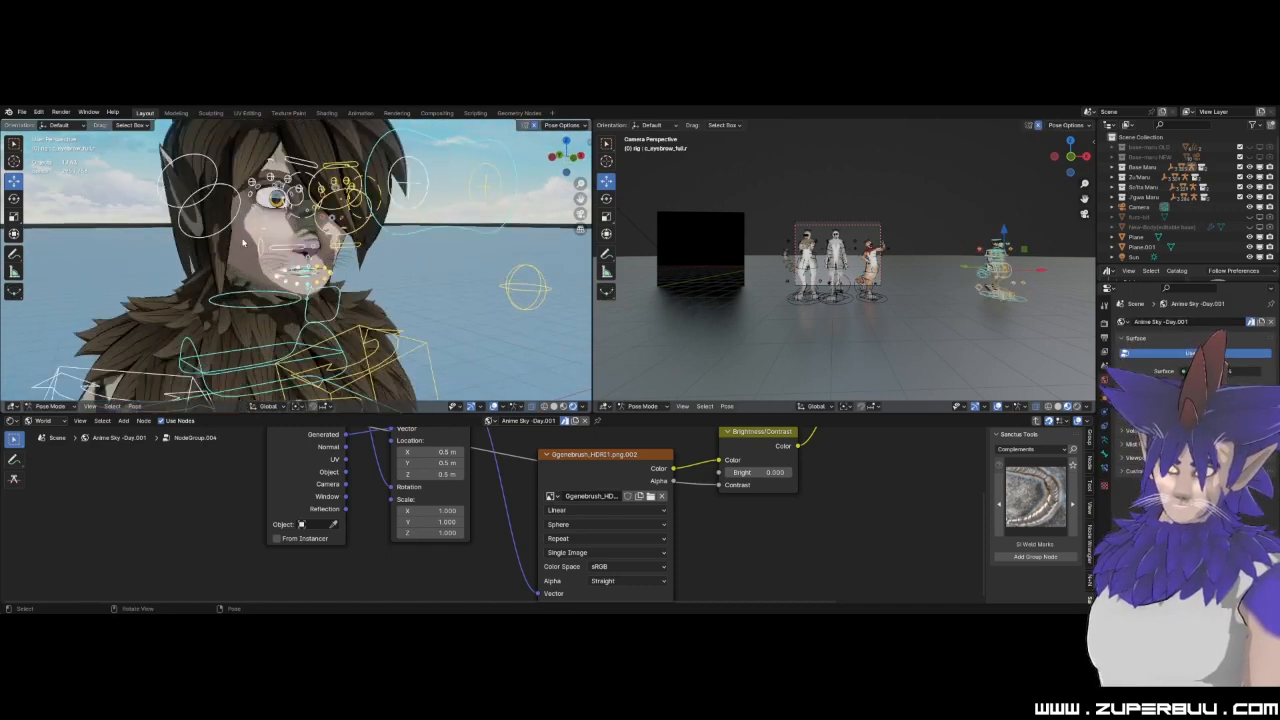
pyautogui.click(190, 200)
pyautogui.click(12, 203)
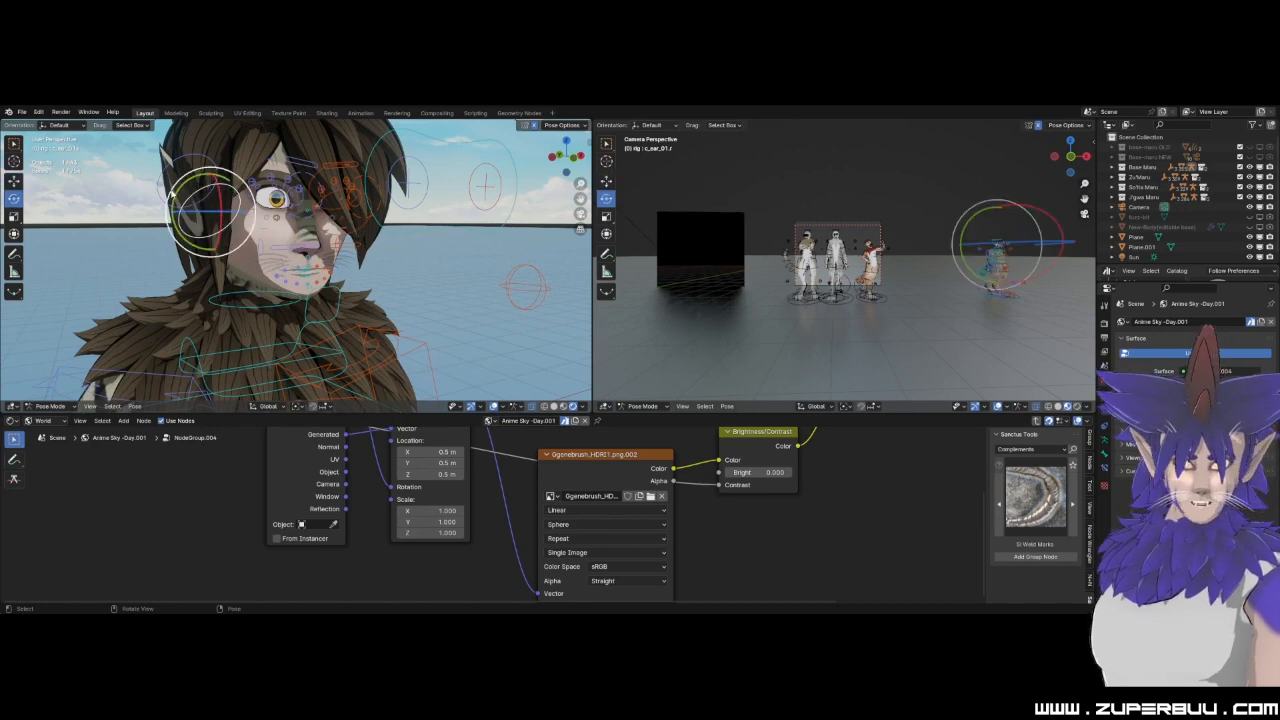
pyautogui.moveTo(178, 195)
pyautogui.mouseDown()
pyautogui.moveTo(174, 218)
pyautogui.moveTo(173, 182)
pyautogui.moveTo(188, 208)
pyautogui.moveTo(172, 182)
pyautogui.mouseUp()
pyautogui.click(180, 168)
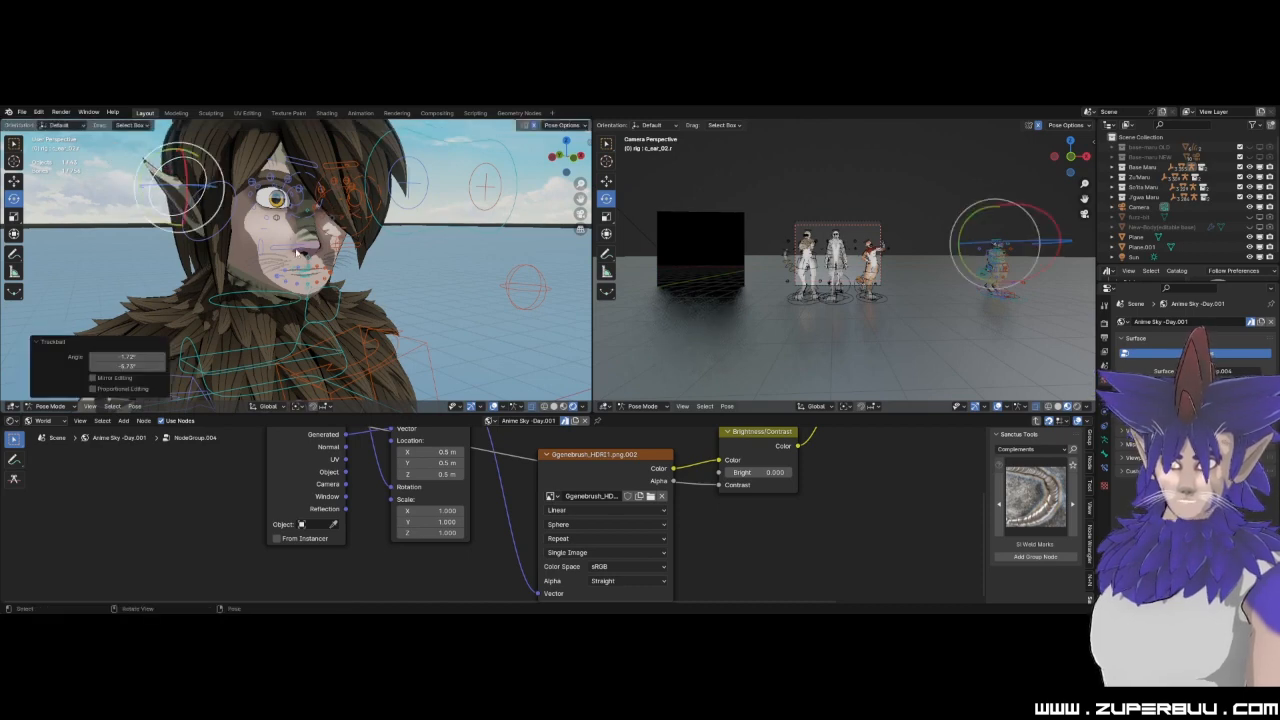
# Move the eye target control up and toward the character's right side to redirect the gaze.
pyautogui.click(373, 152)
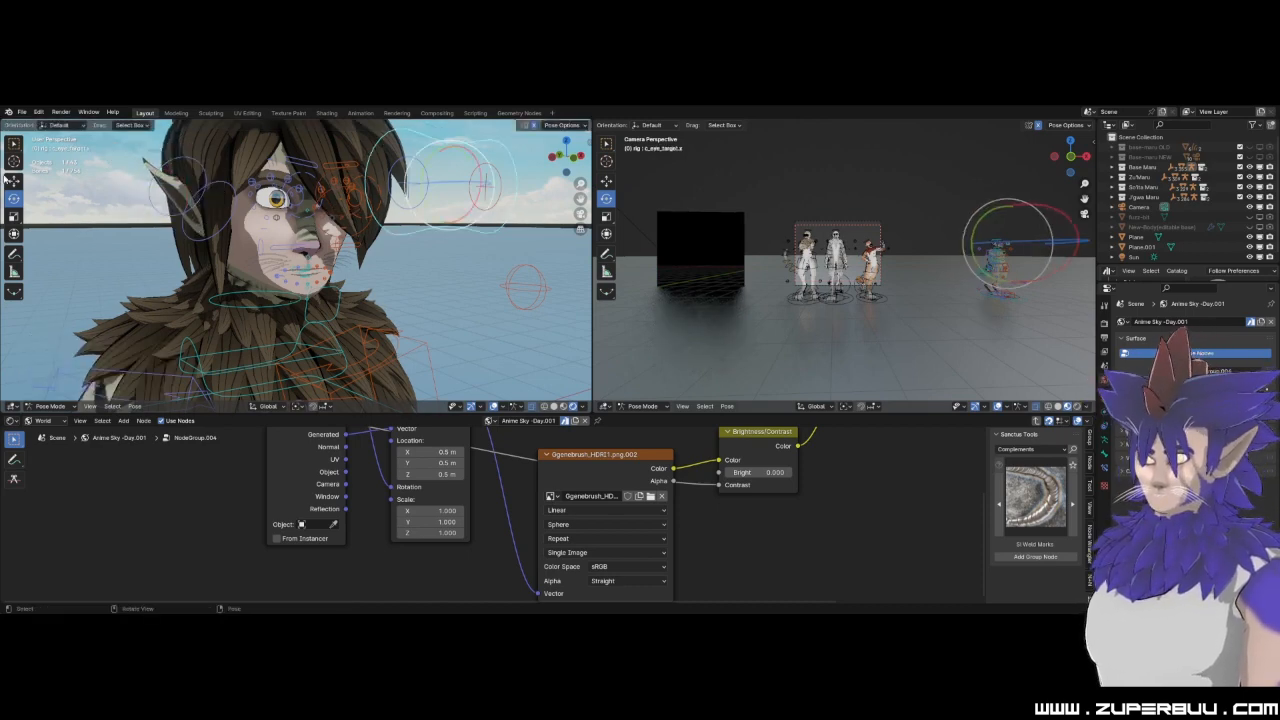
pyautogui.click(14, 181)
pyautogui.moveTo(450, 192); pyautogui.dragTo(289, 207)
pyautogui.moveTo(289, 207); pyautogui.dragTo(307, 180, button='middle')
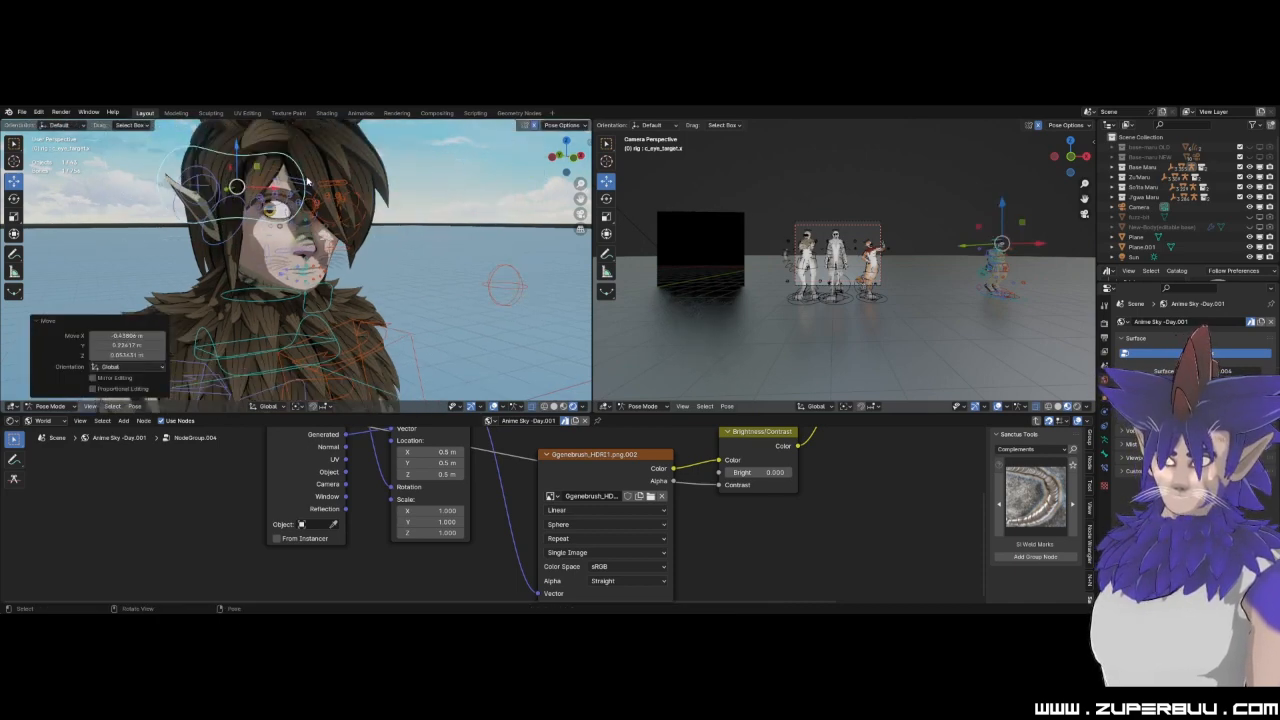
pyautogui.moveTo(385, 281); pyautogui.dragTo(363, 275, button='middle')
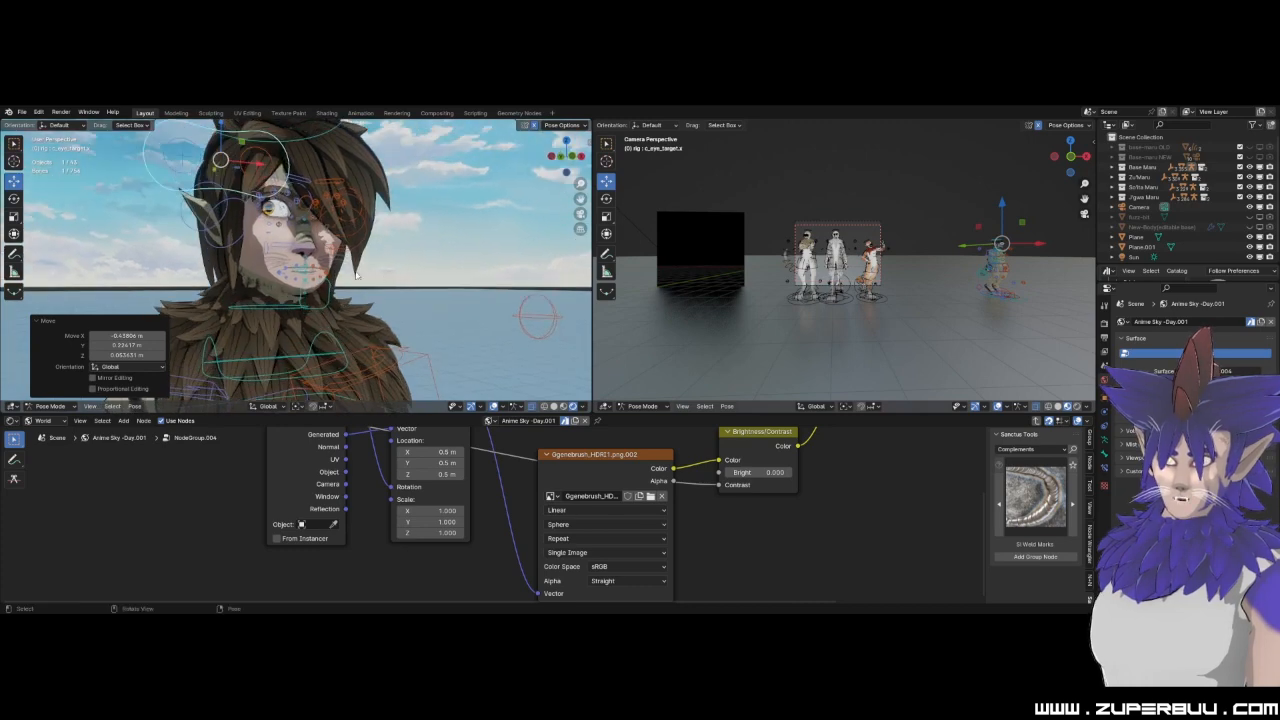
# Raise the jaw control slightly along the Z axis.
pyautogui.click(332, 290)
pyautogui.scroll(5, 325, 282)
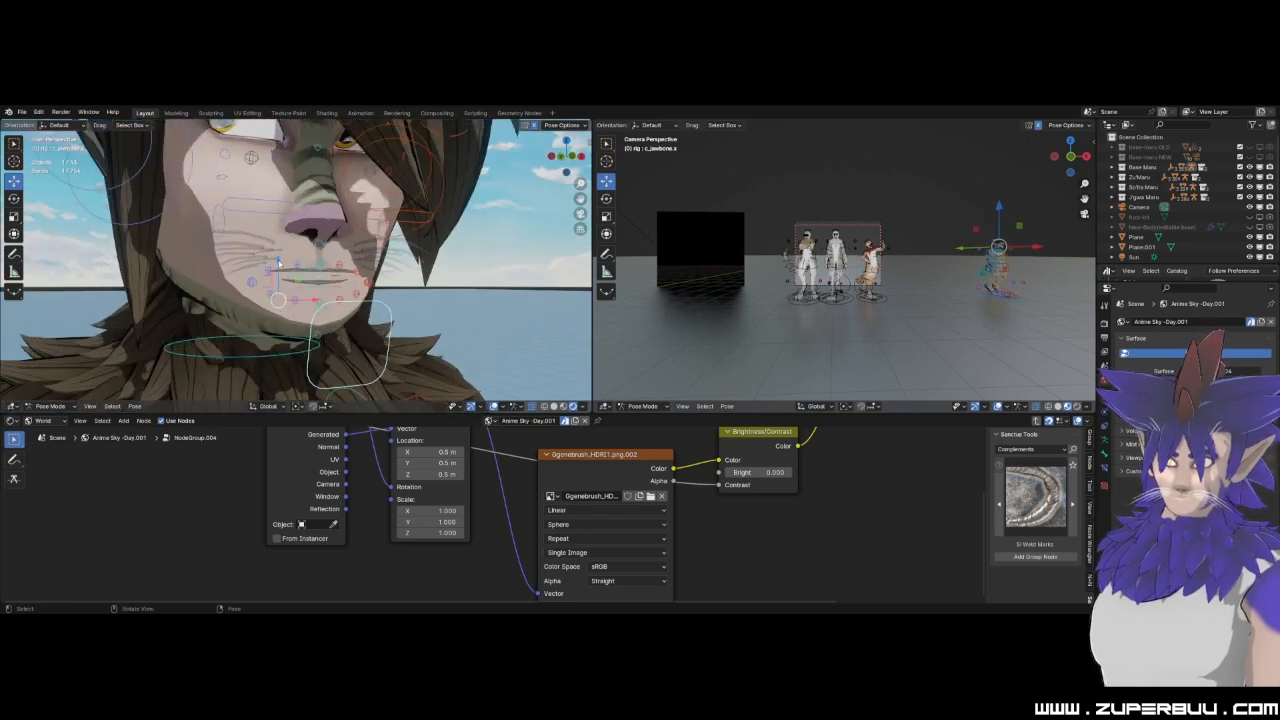
pyautogui.press('g')
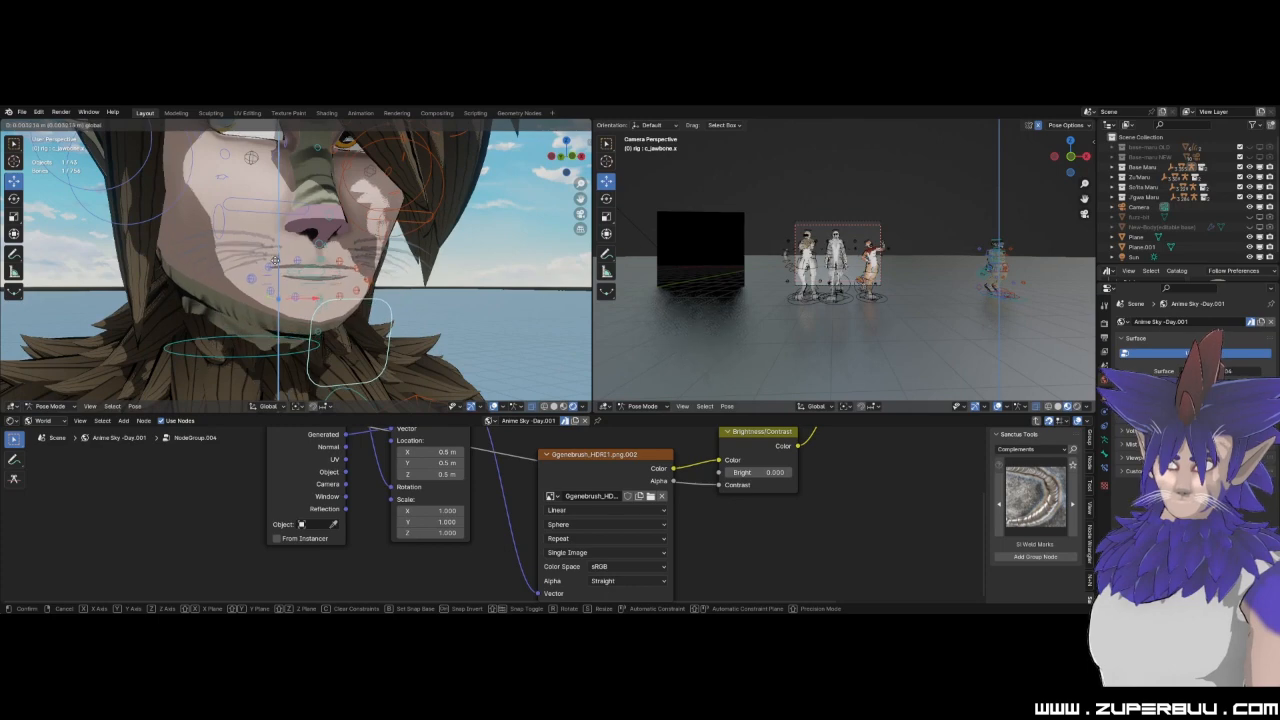
pyautogui.click(275, 260)
pyautogui.scroll(-5, 365, 304)
# Lower the right upper eyelid control along the Z axis to narrow the eye.
pyautogui.moveTo(365, 304); pyautogui.dragTo(285, 220, button='middle')
pyautogui.scroll(4, 279, 212)
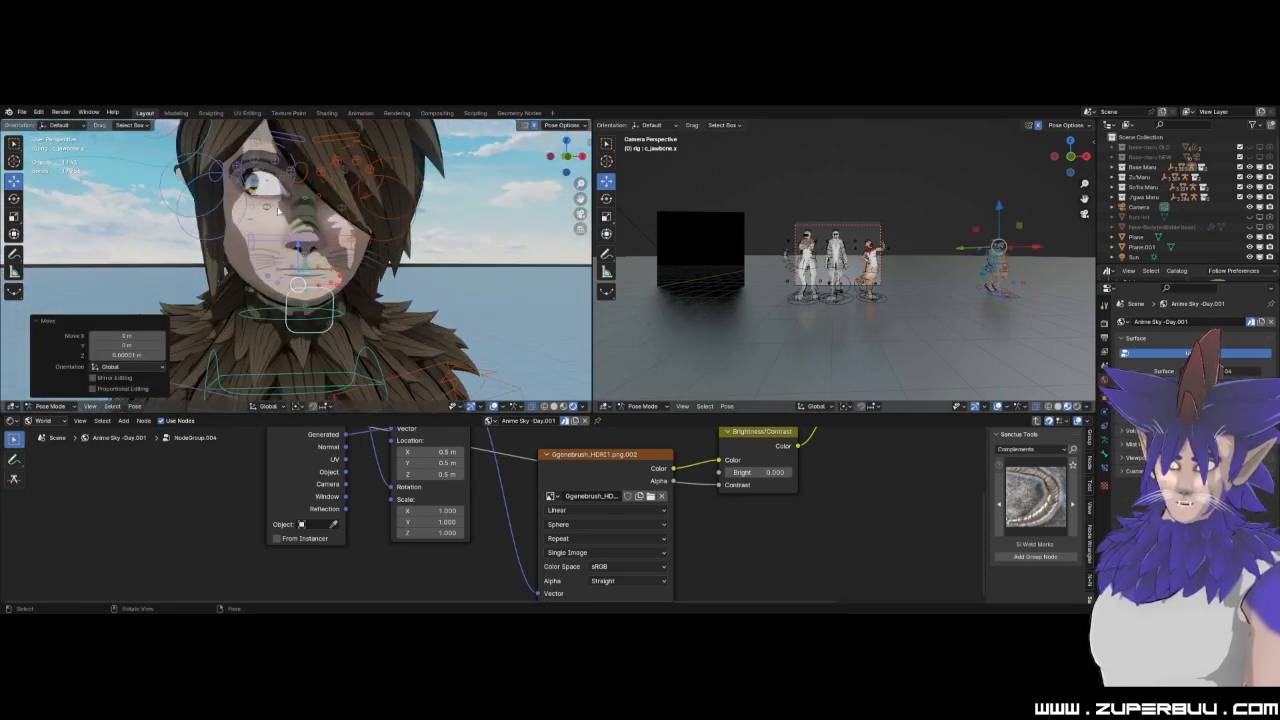
pyautogui.click(293, 140)
pyautogui.scroll(-2, 293, 140)
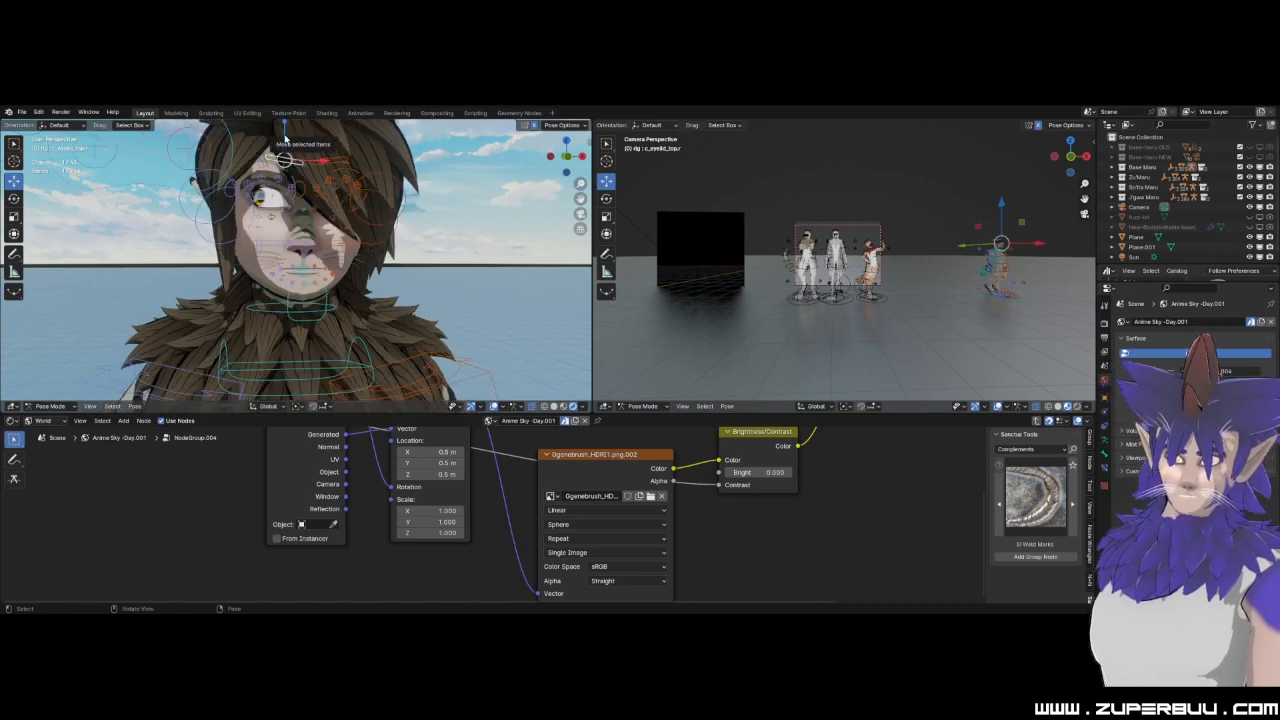
pyautogui.press('g')
pyautogui.click(285, 170)
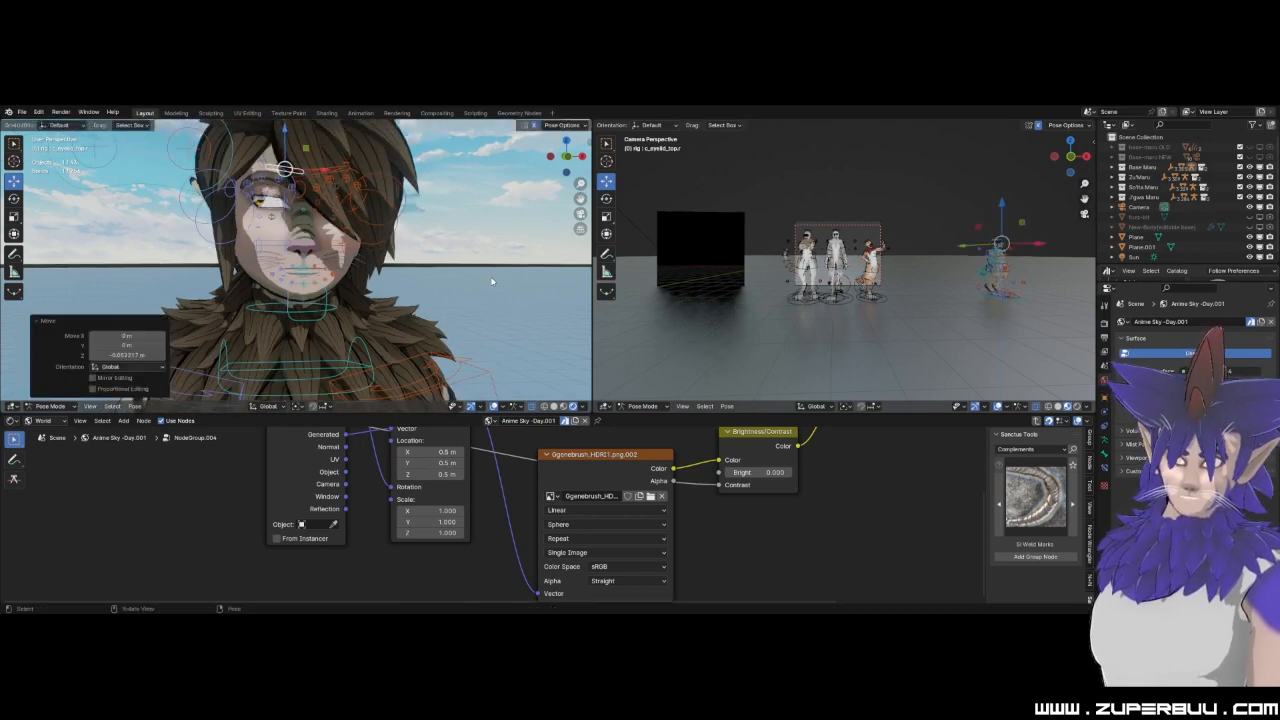
pyautogui.scroll(-3, 441, 232)
pyautogui.moveTo(441, 232); pyautogui.dragTo(436, 268, button='middle')
pyautogui.scroll(3, 436, 268)
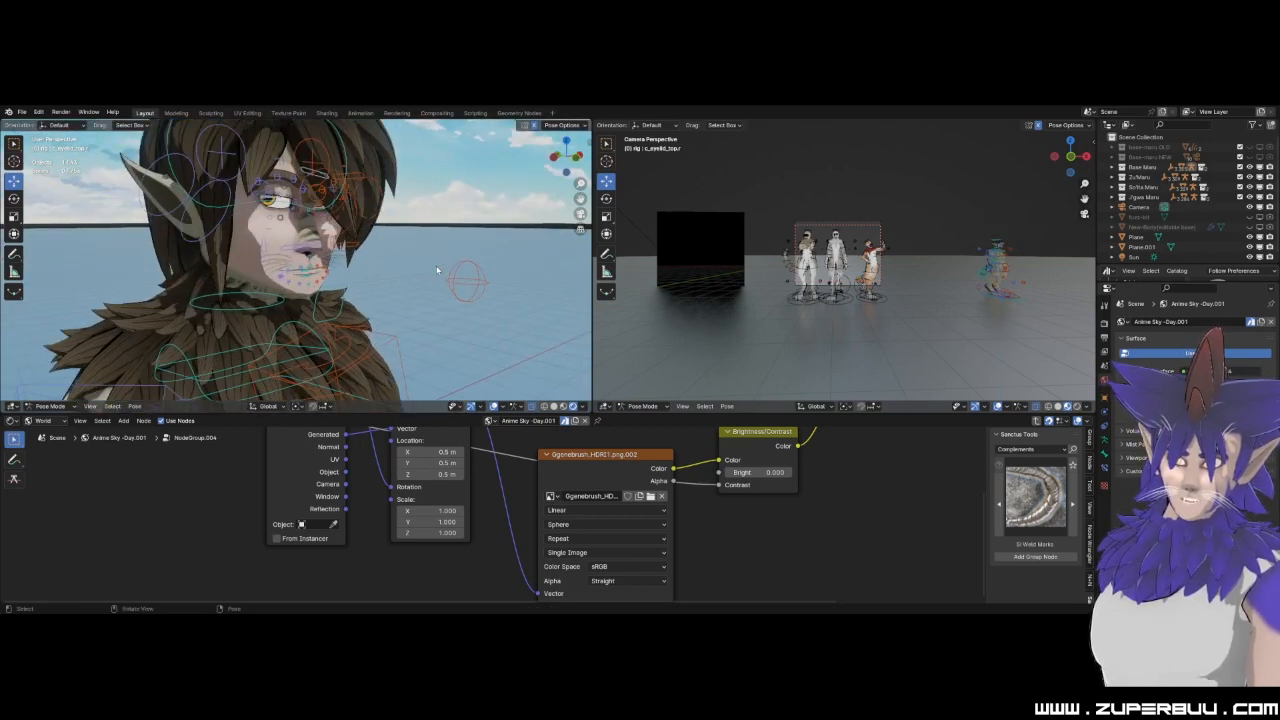
pyautogui.scroll(-3, 436, 265)
pyautogui.scroll(2, 815, 258)
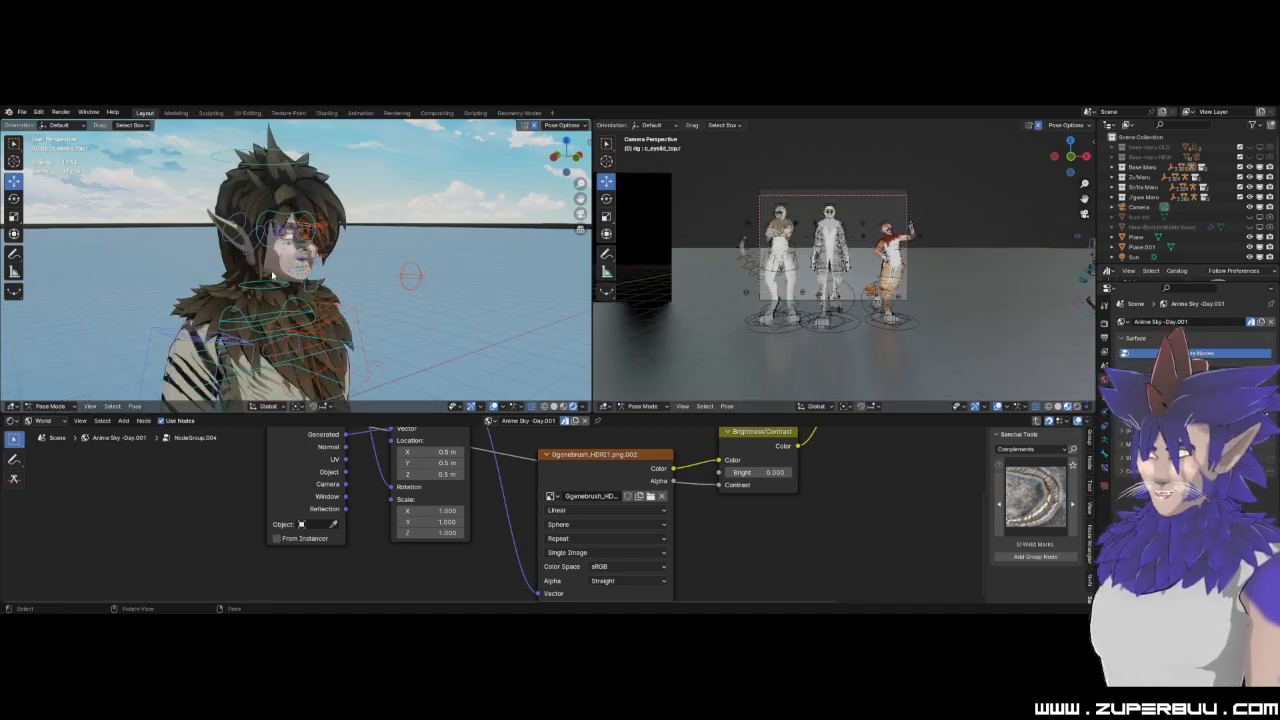
# Rotate the left foot's little-toe base control about the global Z axis.
pyautogui.scroll(-3, 284, 272)
pyautogui.moveTo(284, 272); pyautogui.dragTo(310, 300, button='middle')
pyautogui.scroll(-2, 313, 298)
pyautogui.scroll(3, 354, 320)
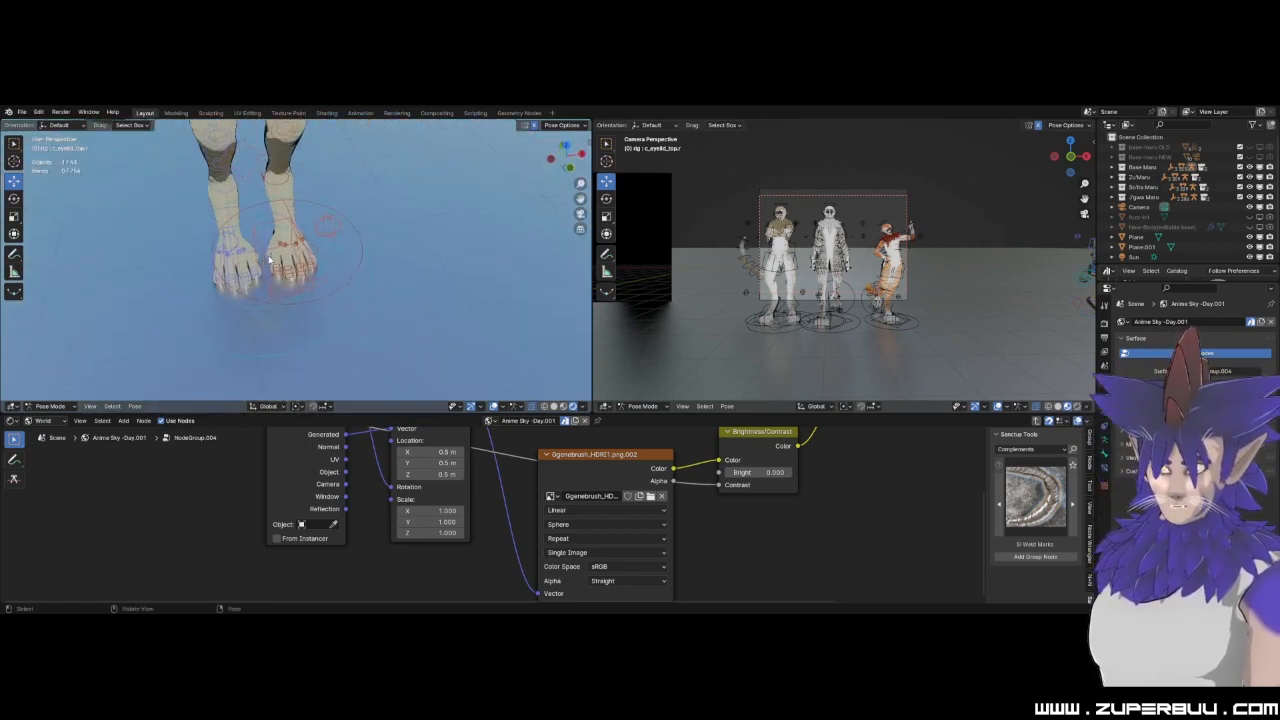
pyautogui.scroll(2, 296, 267)
pyautogui.scroll(4, 296, 267)
pyautogui.scroll(-2, 355, 202)
pyautogui.moveTo(352, 204); pyautogui.dragTo(312, 296, button='middle')
pyautogui.scroll(1, 314, 297)
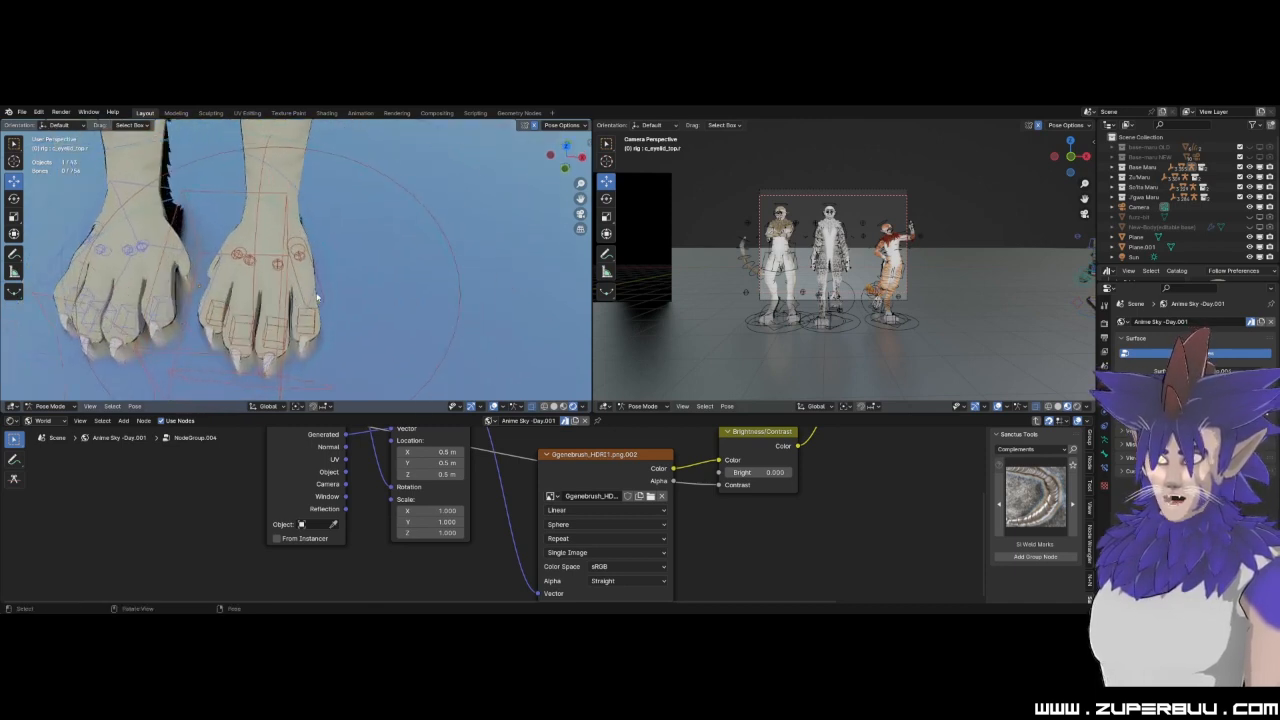
pyautogui.click(297, 253)
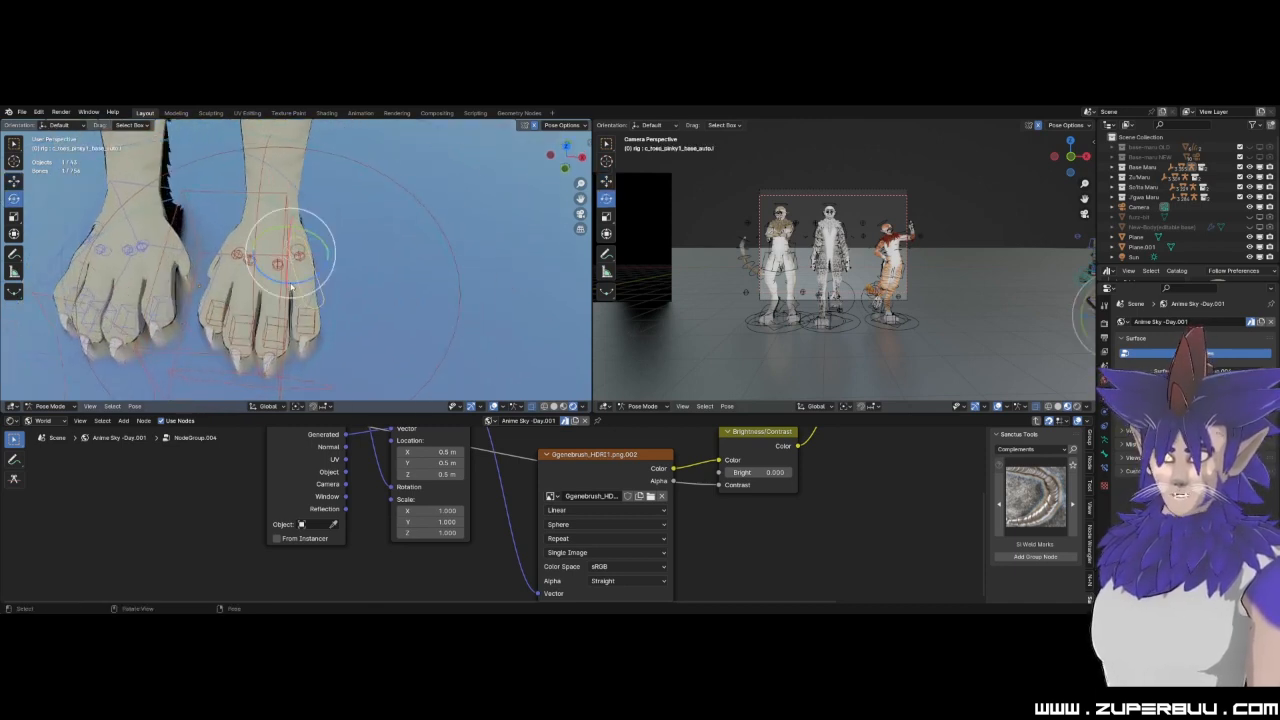
pyautogui.press('r')
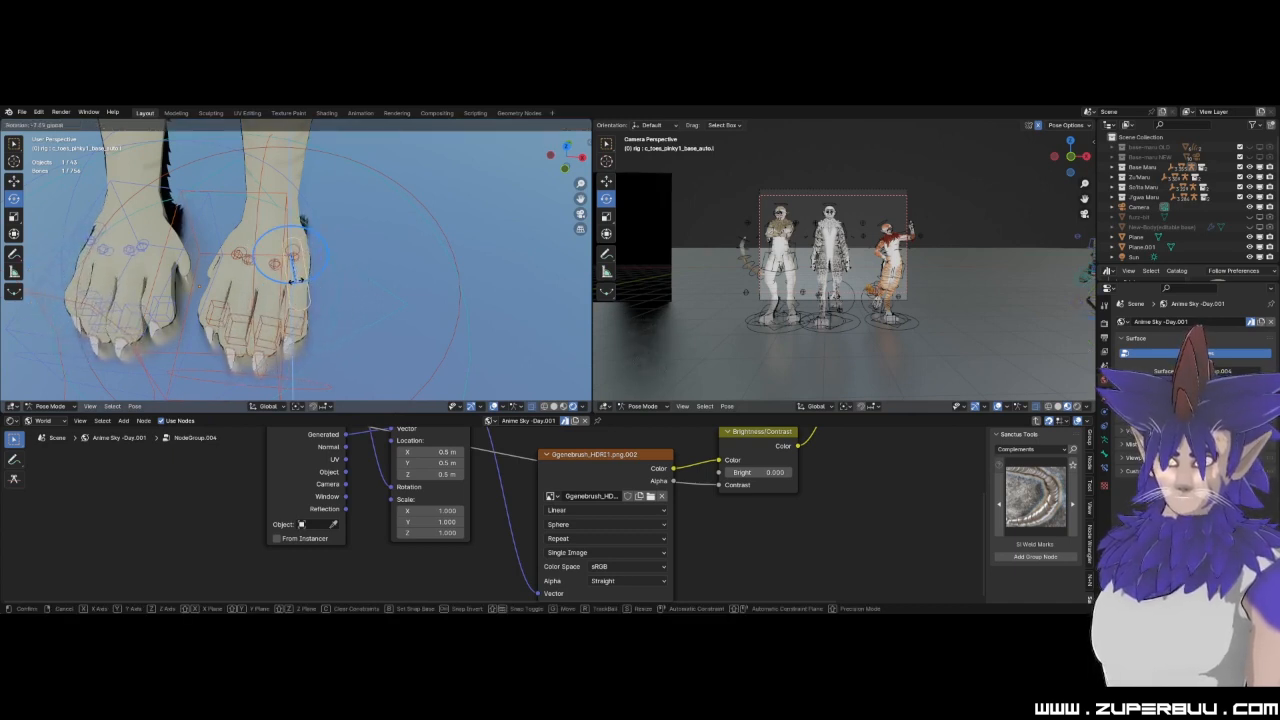
pyautogui.click(298, 282)
pyautogui.scroll(-4, 300, 284)
# Rotate the left foot control c_foot_01 slightly about the X axis.
pyautogui.moveTo(308, 288); pyautogui.dragTo(243, 240, button='middle')
pyautogui.scroll(2, 300, 290)
pyautogui.moveTo(378, 330); pyautogui.dragTo(234, 208, button='middle')
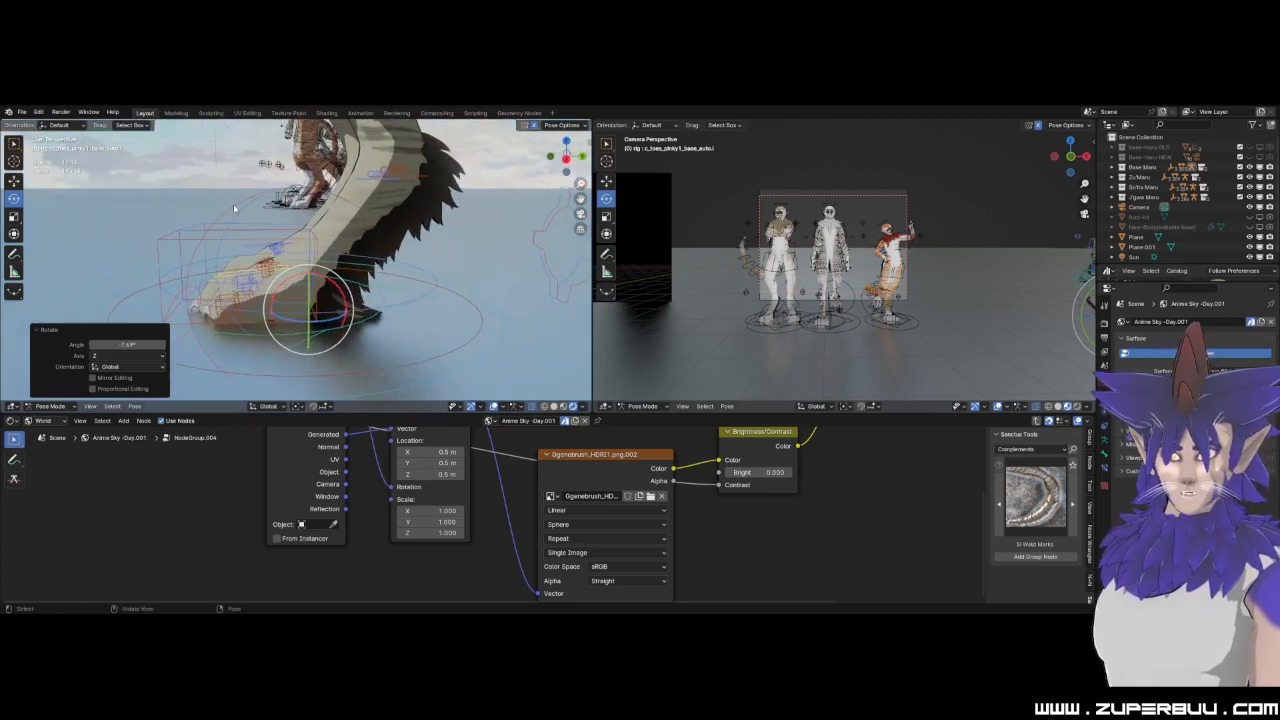
pyautogui.click(233, 206)
pyautogui.moveTo(320, 272)
pyautogui.mouseDown()
pyautogui.moveTo(329, 283)
pyautogui.moveTo(311, 266)
pyautogui.moveTo(321, 274)
pyautogui.mouseUp()
pyautogui.scroll(-7, 294, 271)
pyautogui.scroll(-3, 292, 271)
# Move the right hand control up toward the hip so the arm bends at the elbow.
pyautogui.moveTo(292, 271); pyautogui.dragTo(423, 277, button='middle')
pyautogui.scroll(4, 362, 258)
pyautogui.keyDown('shift'); pyautogui.moveTo(268, 163); pyautogui.dragTo(344, 264, button='middle'); pyautogui.keyUp('shift')
pyautogui.scroll(5, 370, 260)
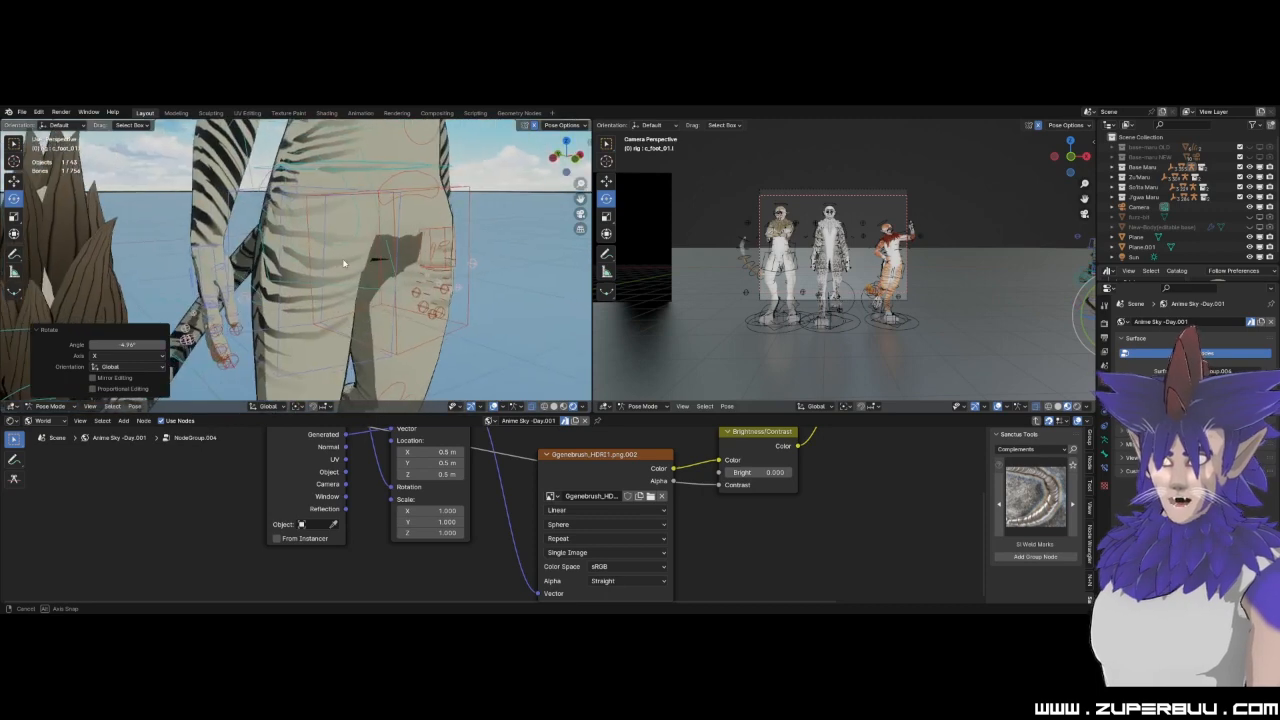
pyautogui.click(222, 252)
pyautogui.press('g')
pyautogui.scroll(-6, 283, 240)
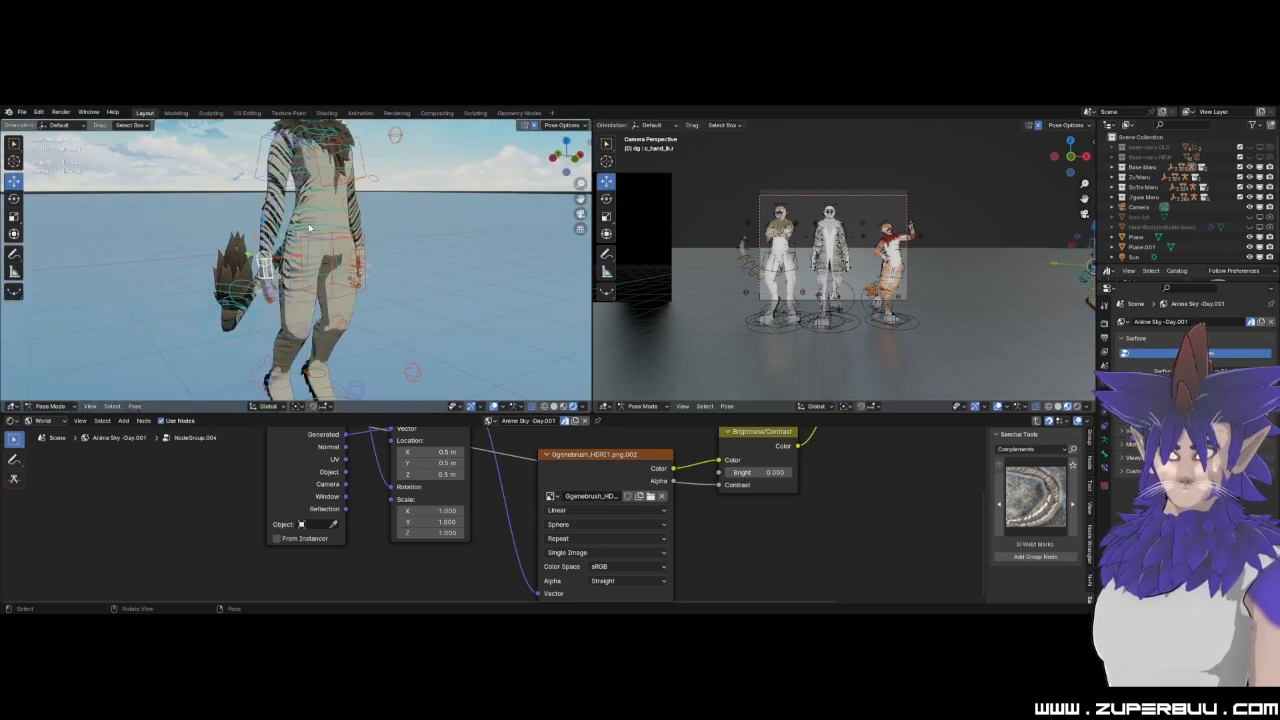
pyautogui.press('g')
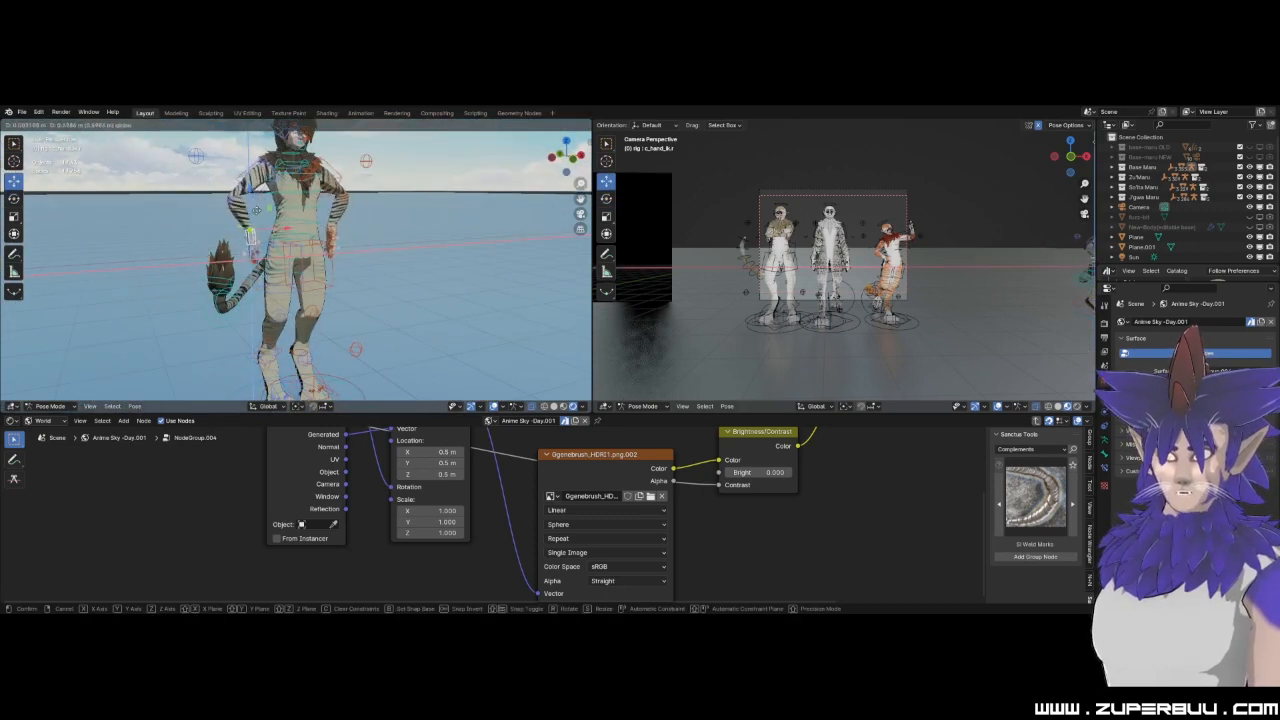
pyautogui.moveTo(260, 208); pyautogui.dragTo(250, 177)
# Rotate the tail master control freely to swing the tail into a new position behind the legs.
pyautogui.moveTo(198, 292); pyautogui.dragTo(307, 298, button='middle')
pyautogui.scroll(4, 307, 298)
pyautogui.keyDown('shift'); pyautogui.moveTo(458, 270); pyautogui.dragTo(398, 267, button='middle'); pyautogui.keyUp('shift')
pyautogui.click(428, 202)
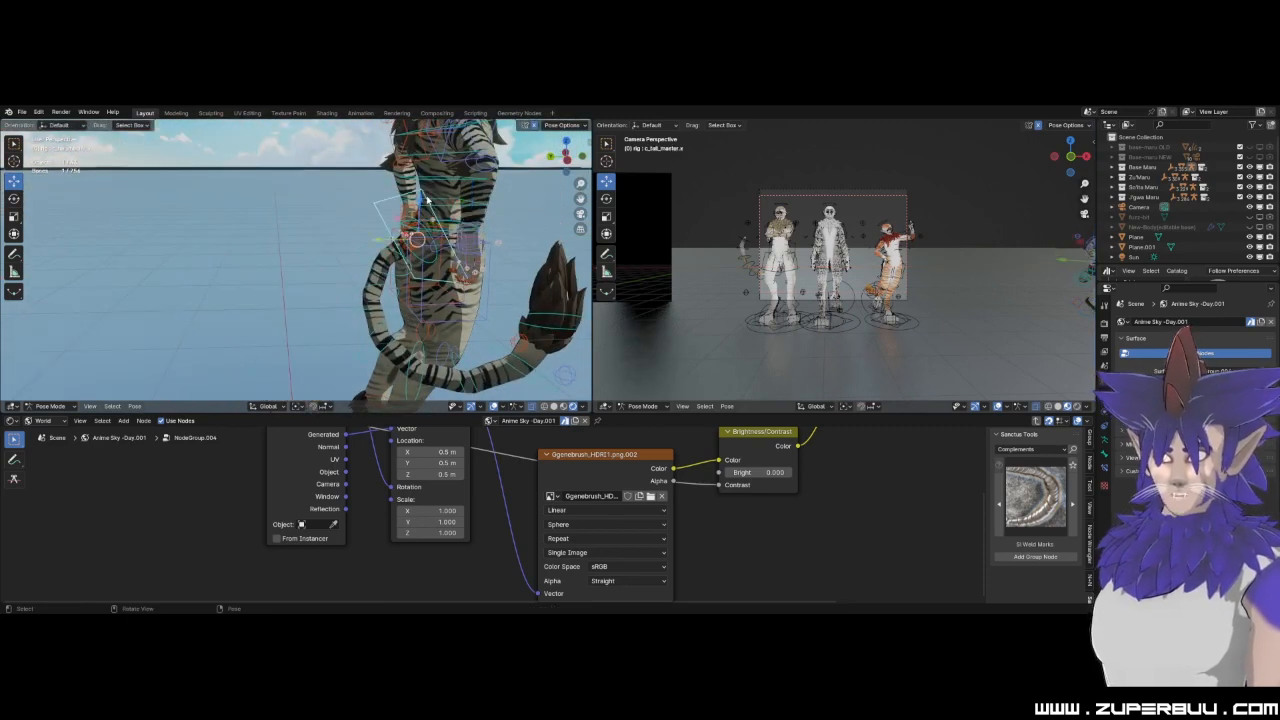
pyautogui.click(14, 197)
pyautogui.moveTo(457, 224); pyautogui.dragTo(408, 265)
pyautogui.scroll(-4, 408, 265)
pyautogui.moveTo(408, 265); pyautogui.dragTo(285, 272, button='middle')
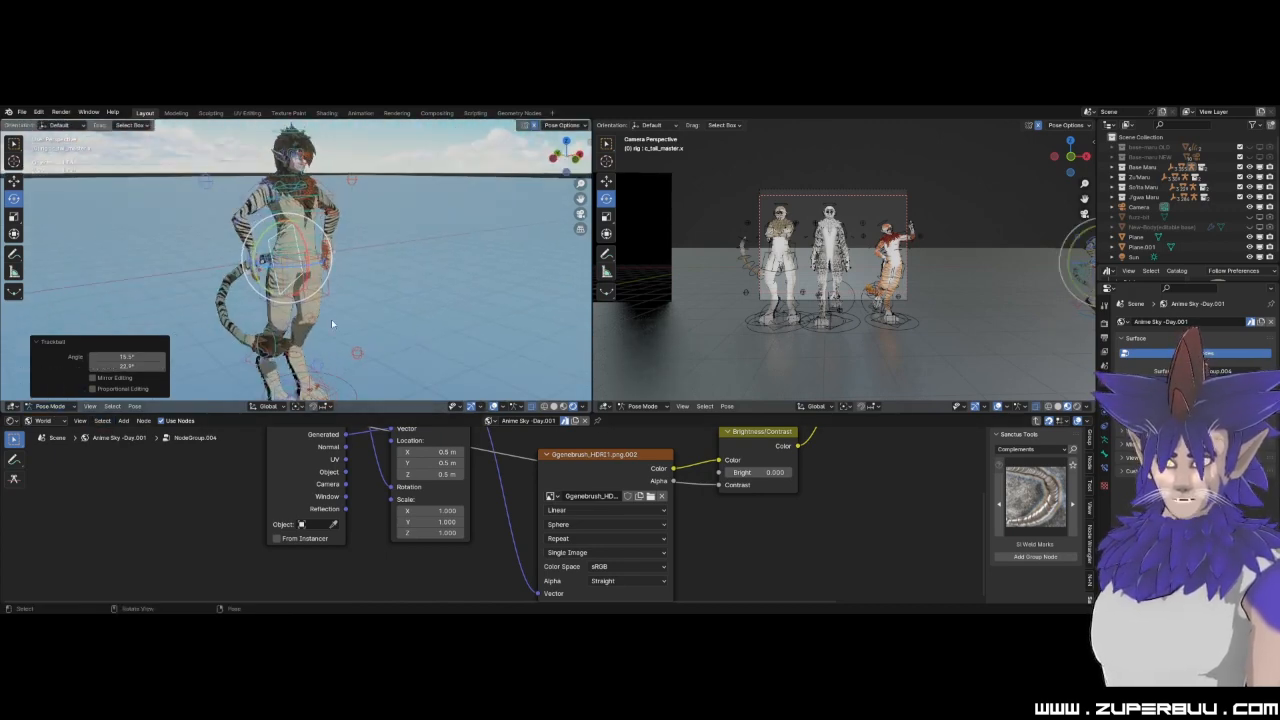
# Return the posed armature to Object Mode.
pyautogui.click(50, 406)
pyautogui.click(55, 371)
pyautogui.scroll(-3, 378, 185)
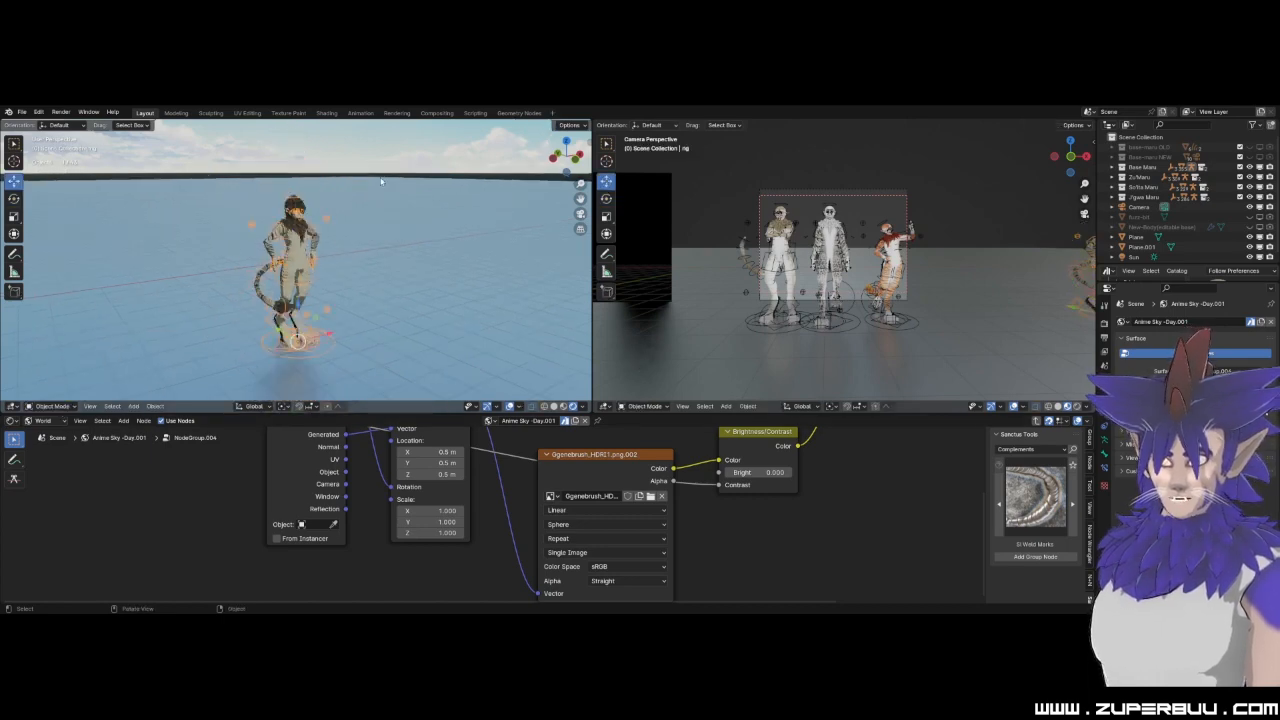
pyautogui.moveTo(378, 280); pyautogui.dragTo(334, 291, button='middle')
# Select the character's body mesh and adjust the colour of its furtone-new material.
pyautogui.scroll(5, 320, 297)
pyautogui.keyDown('shift'); pyautogui.moveTo(196, 194); pyautogui.dragTo(275, 297, button='middle'); pyautogui.keyUp('shift')
pyautogui.scroll(5, 299, 294)
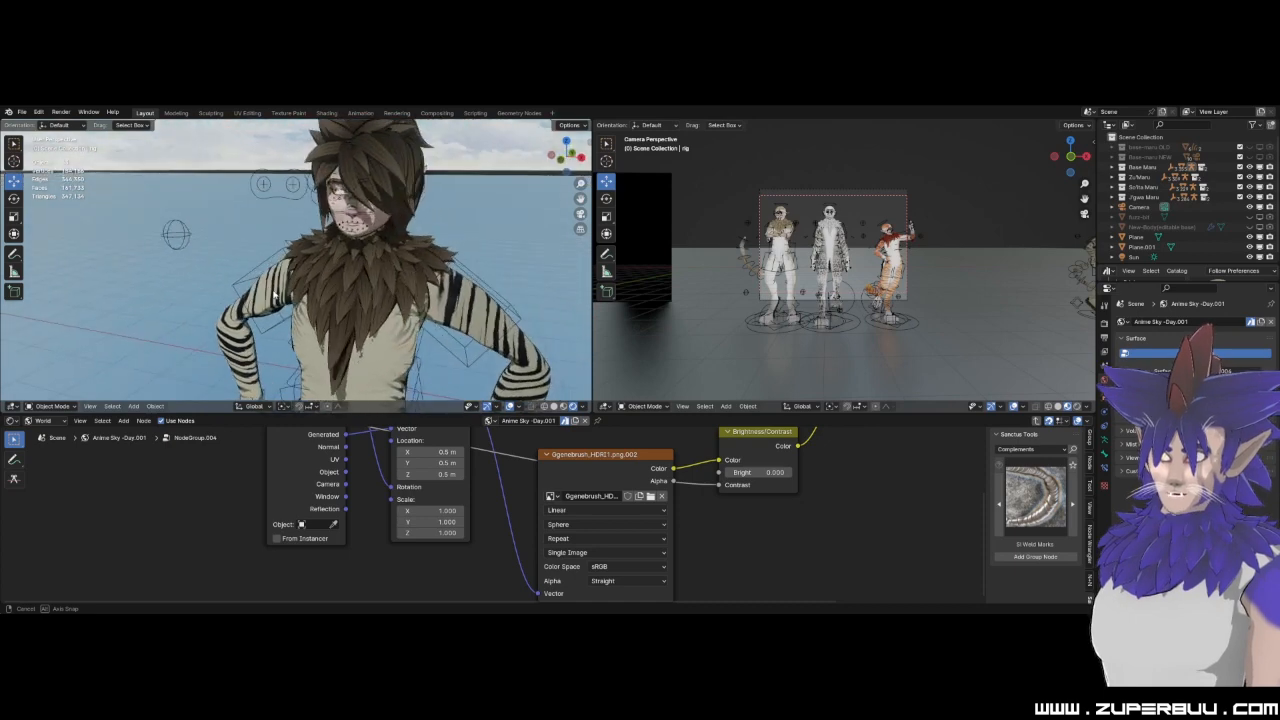
pyautogui.click(468, 313)
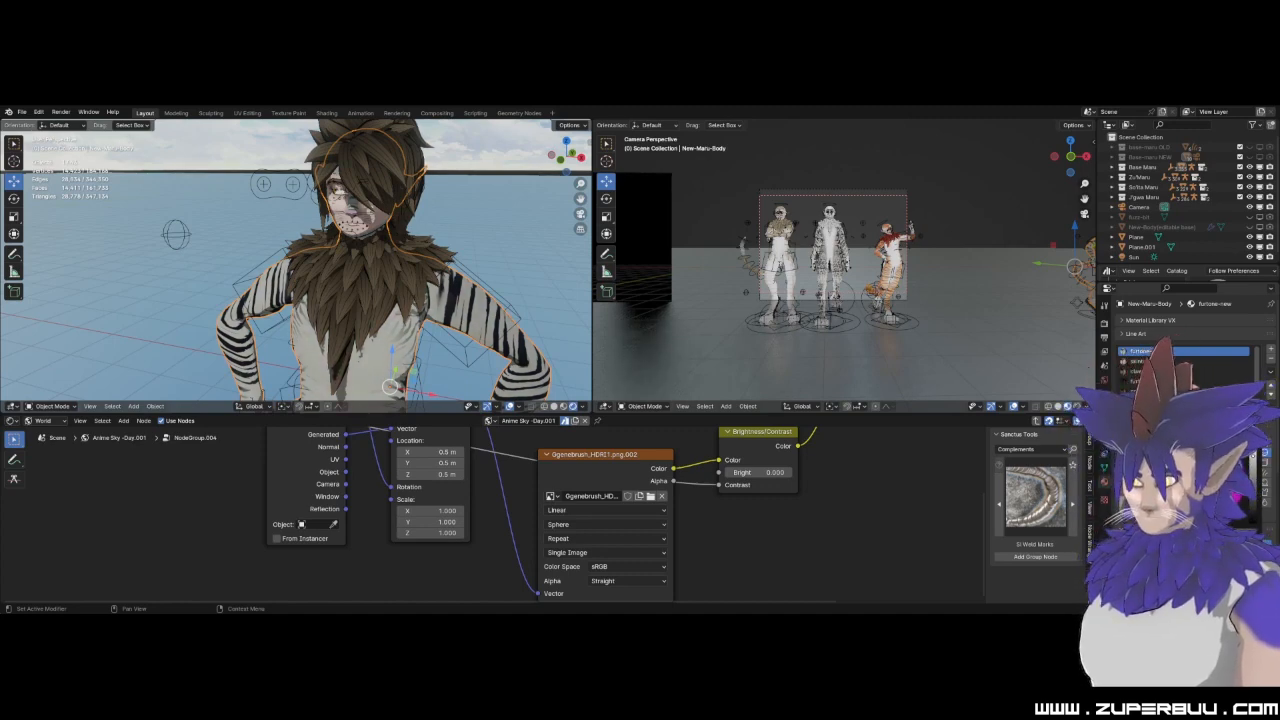
pyautogui.moveTo(1204, 480)
pyautogui.mouseDown()
pyautogui.moveTo(1230, 466)
pyautogui.moveTo(1209, 477)
pyautogui.mouseUp()
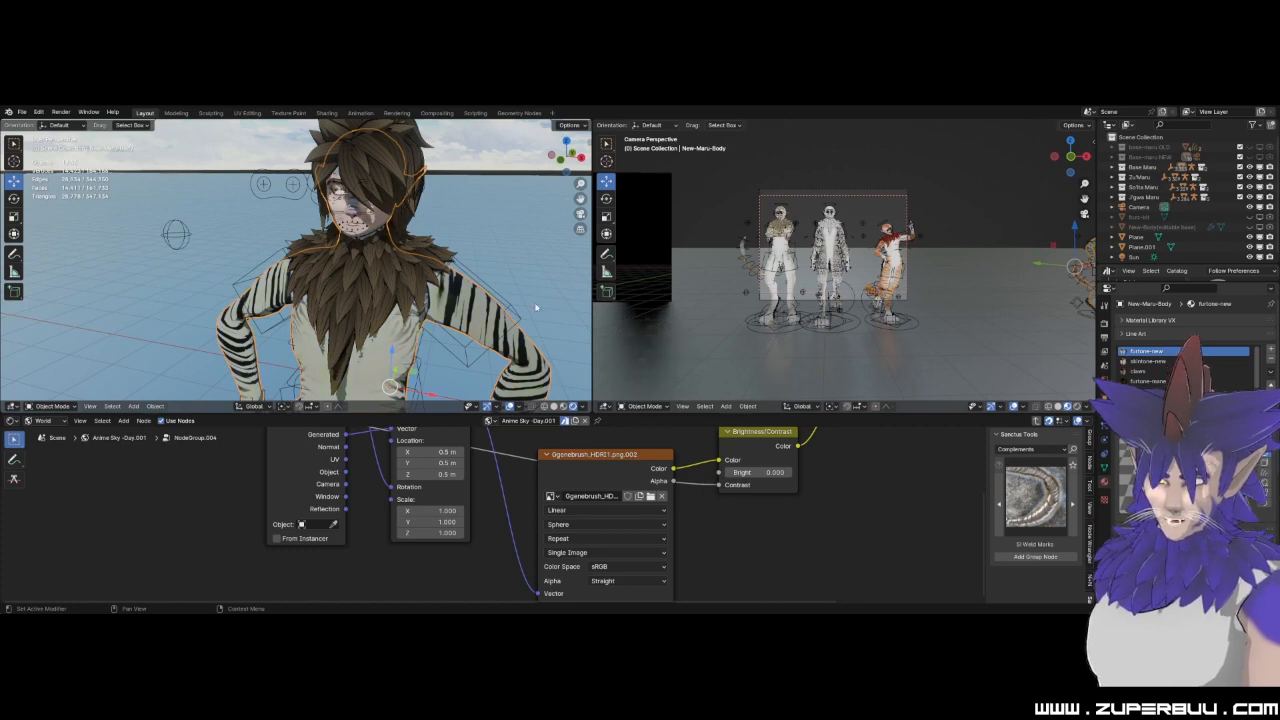
pyautogui.scroll(-6, 486, 303)
pyautogui.scroll(7, 394, 307)
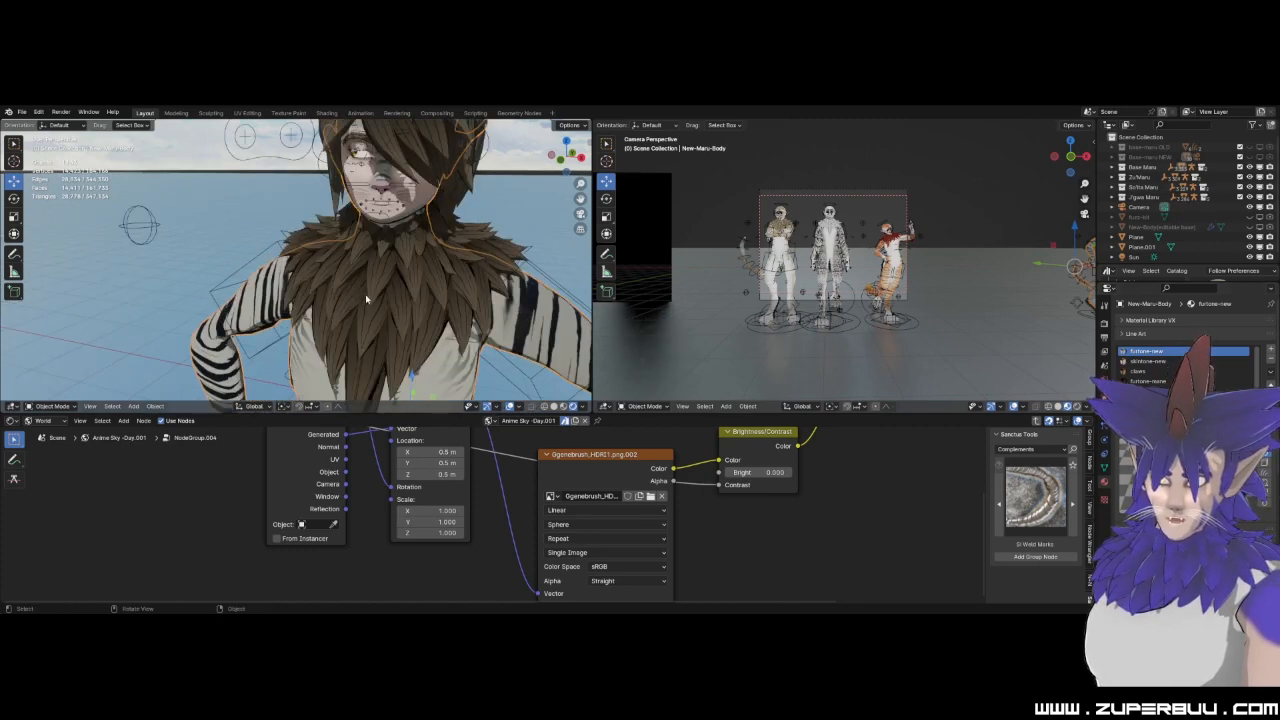
# Select the mane-base mesh and brighten its base-mane material to a light cream colour.
pyautogui.scroll(-4, 365, 298)
pyautogui.click(326, 283)
pyautogui.scroll(3, 326, 283)
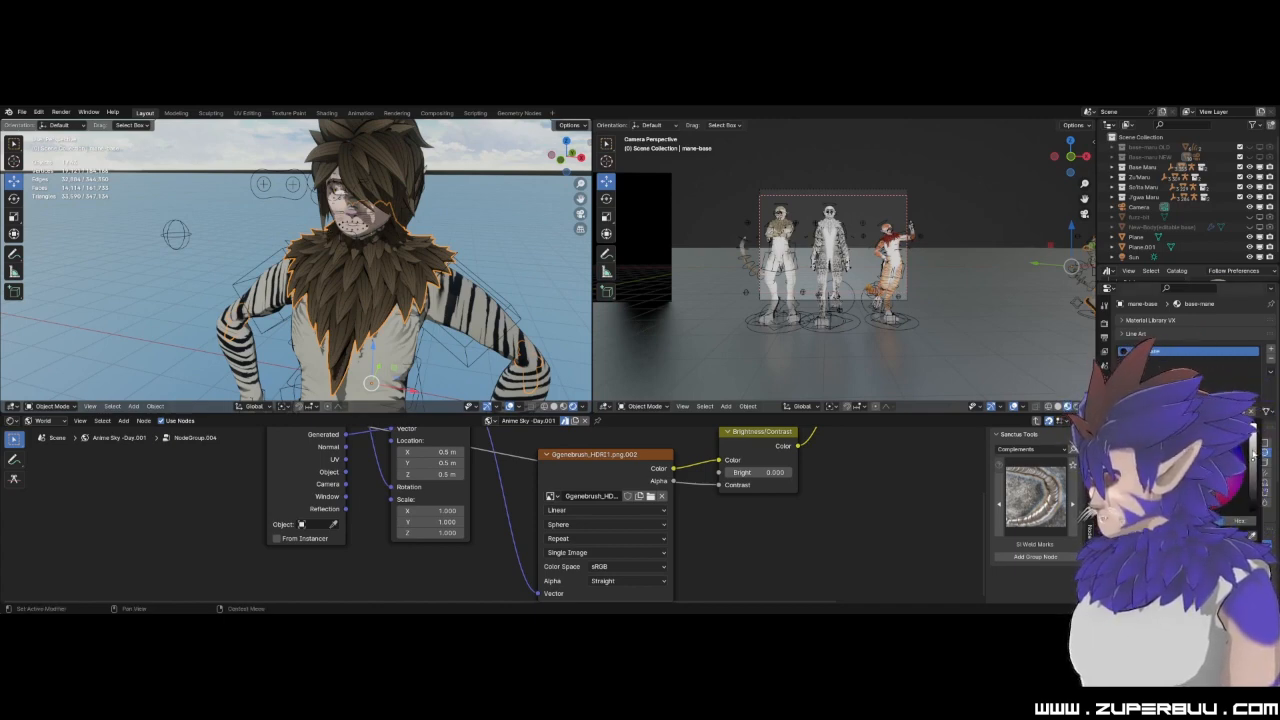
pyautogui.moveTo(1253, 460); pyautogui.dragTo(1253, 431)
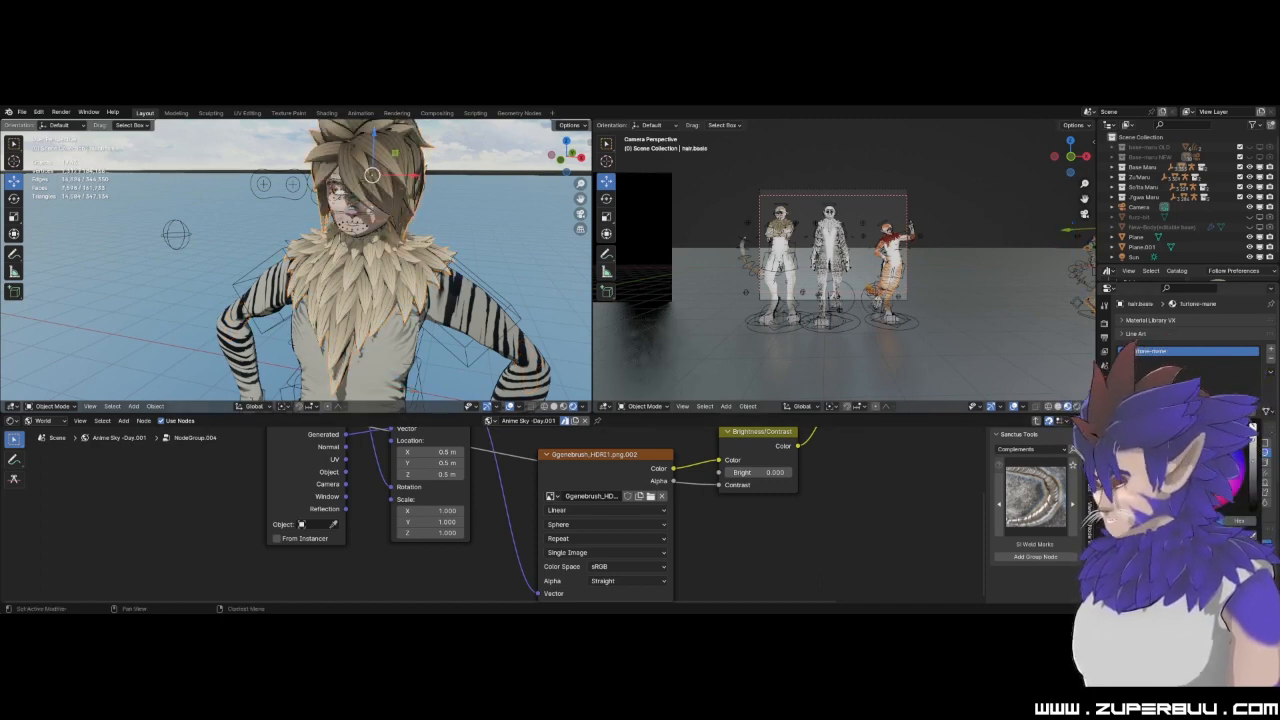
# Lighten the hair material of the same character to a pale blonde that suits the mane.
pyautogui.scroll(-5, 389, 346)
pyautogui.moveTo(389, 346); pyautogui.dragTo(206, 255, button='middle')
pyautogui.scroll(5, 374, 330)
# Reselect the mane and shift its base-mane material to a medium blue colour.
pyautogui.click(288, 285)
pyautogui.scroll(-4, 389, 282)
pyautogui.scroll(5, 318, 339)
pyautogui.scroll(4, 205, 255)
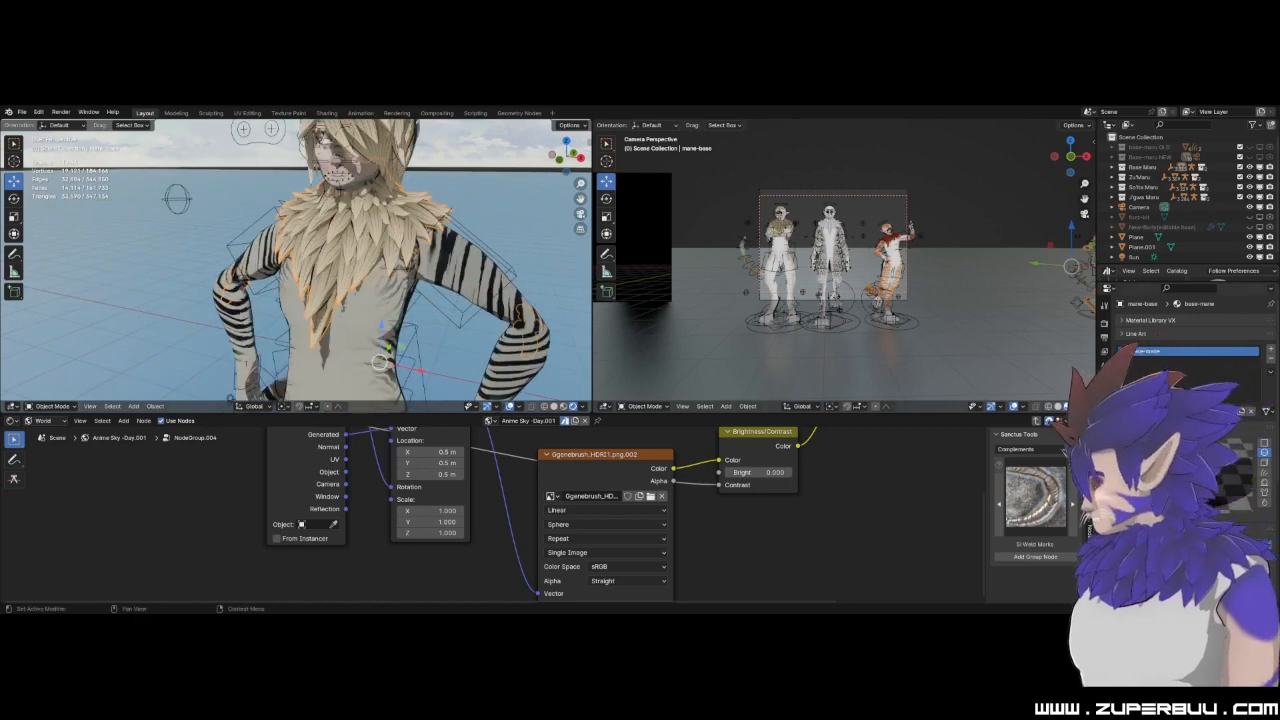
pyautogui.moveTo(1197, 474); pyautogui.dragTo(1188, 460)
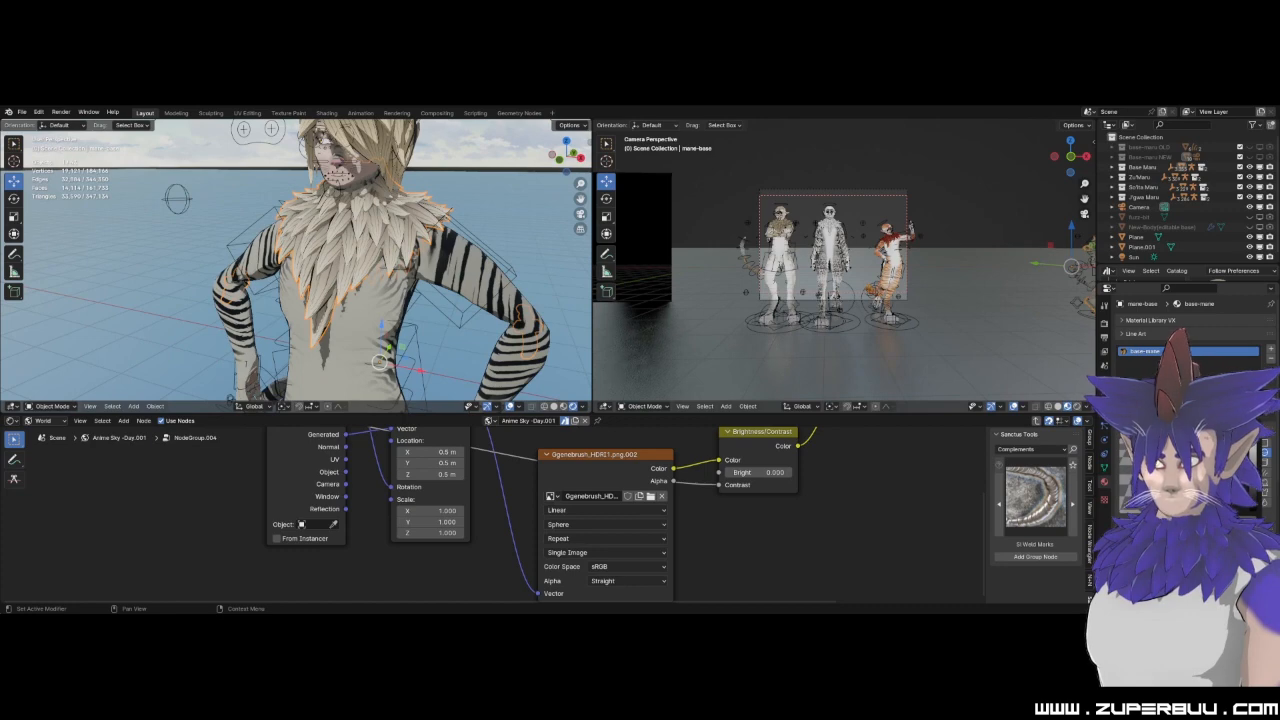
pyautogui.moveTo(1192, 468); pyautogui.dragTo(1203, 468)
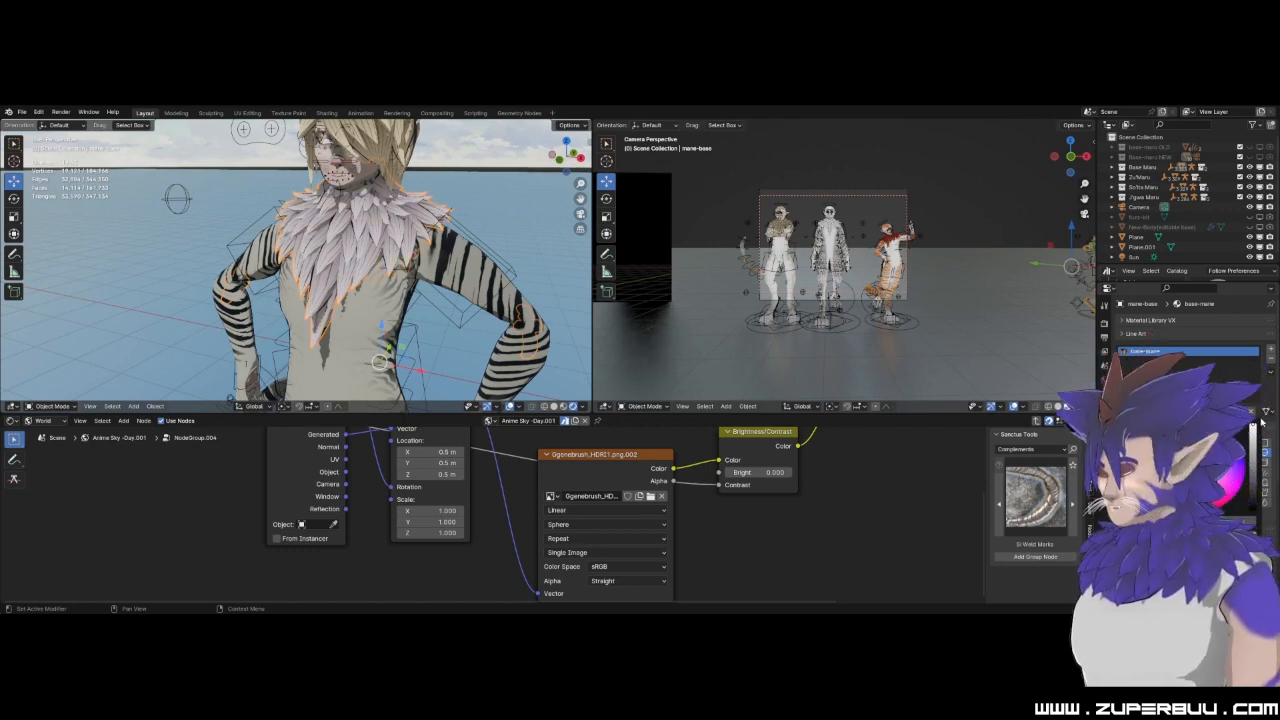
pyautogui.moveTo(1263, 444); pyautogui.dragTo(1263, 466)
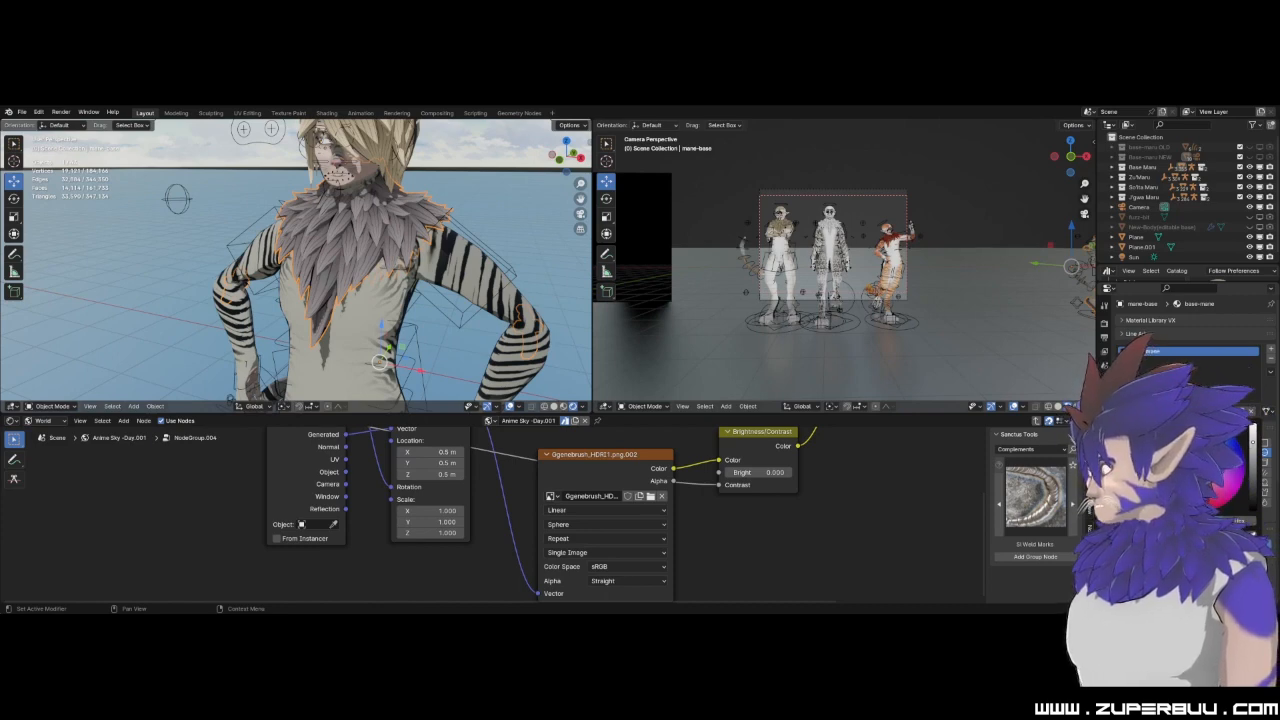
pyautogui.moveTo(1206, 465); pyautogui.dragTo(1252, 426)
# Select the body mesh and change its furtone-new material to a pale violet-blue.
pyautogui.scroll(-4, 416, 155)
pyautogui.click(417, 168)
pyautogui.scroll(3, 359, 294)
pyautogui.click(340, 311)
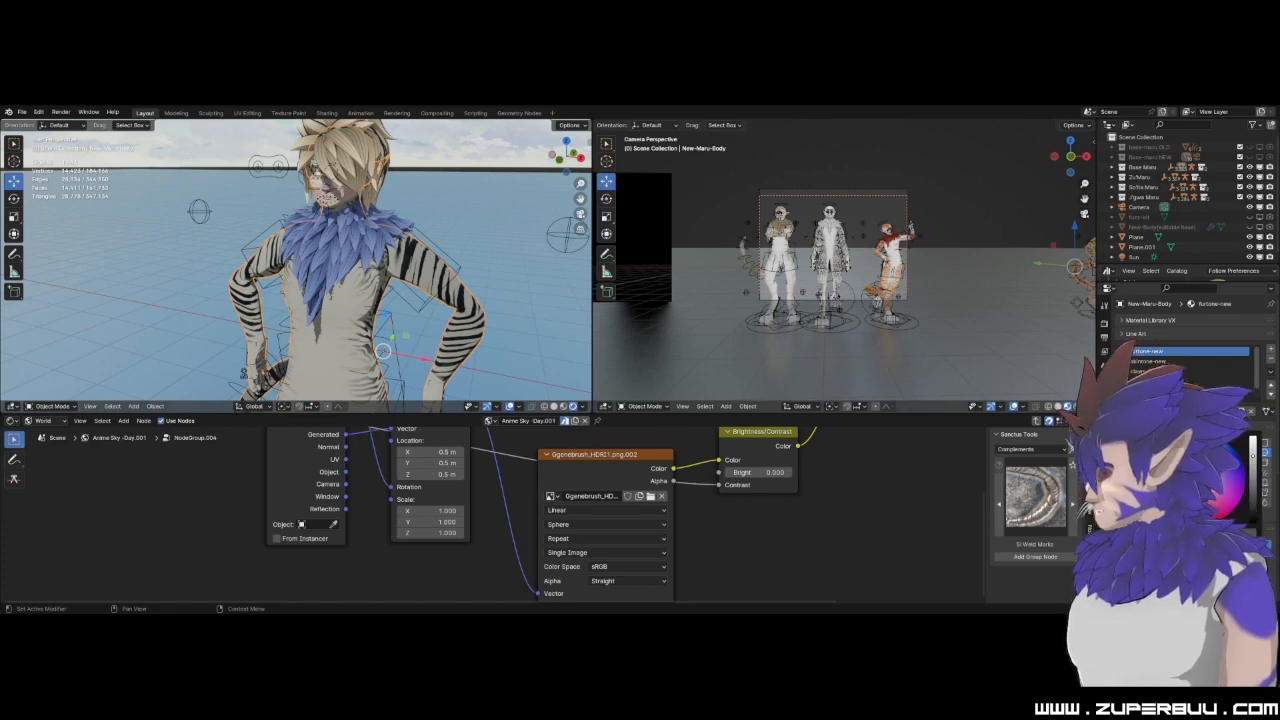
pyautogui.moveTo(1218, 474); pyautogui.dragTo(1215, 477)
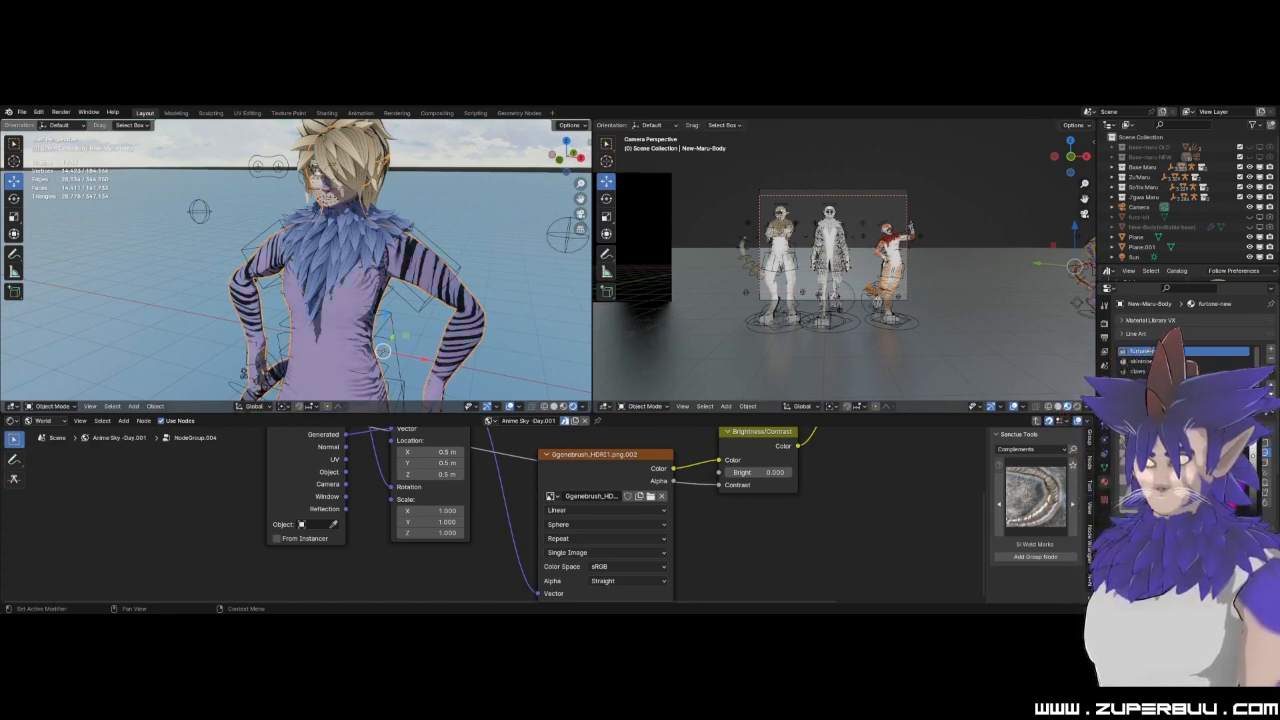
pyautogui.scroll(-5, 422, 240)
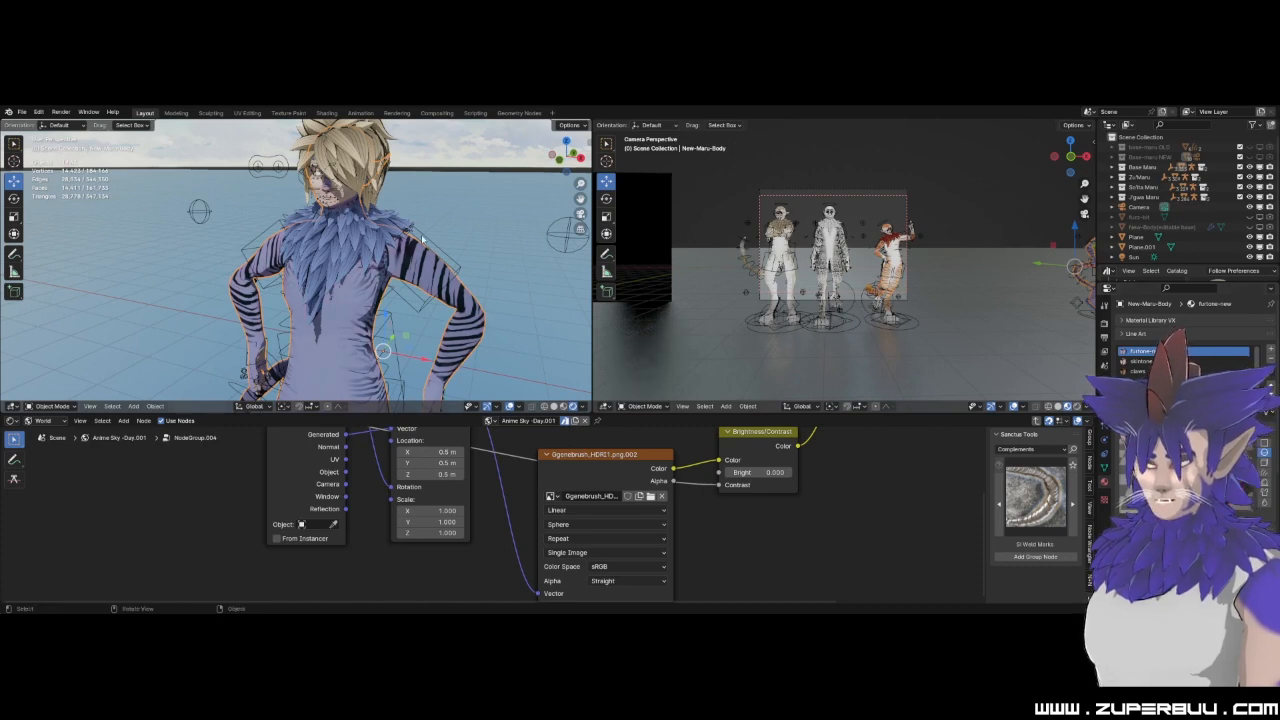
# Select the body's skintone-new material and recolour it orange, using the foot pads as reference.
pyautogui.click(303, 314)
pyautogui.keyDown('shift'); pyautogui.moveTo(303, 314); pyautogui.dragTo(374, 297, button='middle'); pyautogui.keyUp('shift')
pyautogui.scroll(4, 423, 284)
pyautogui.click(418, 268)
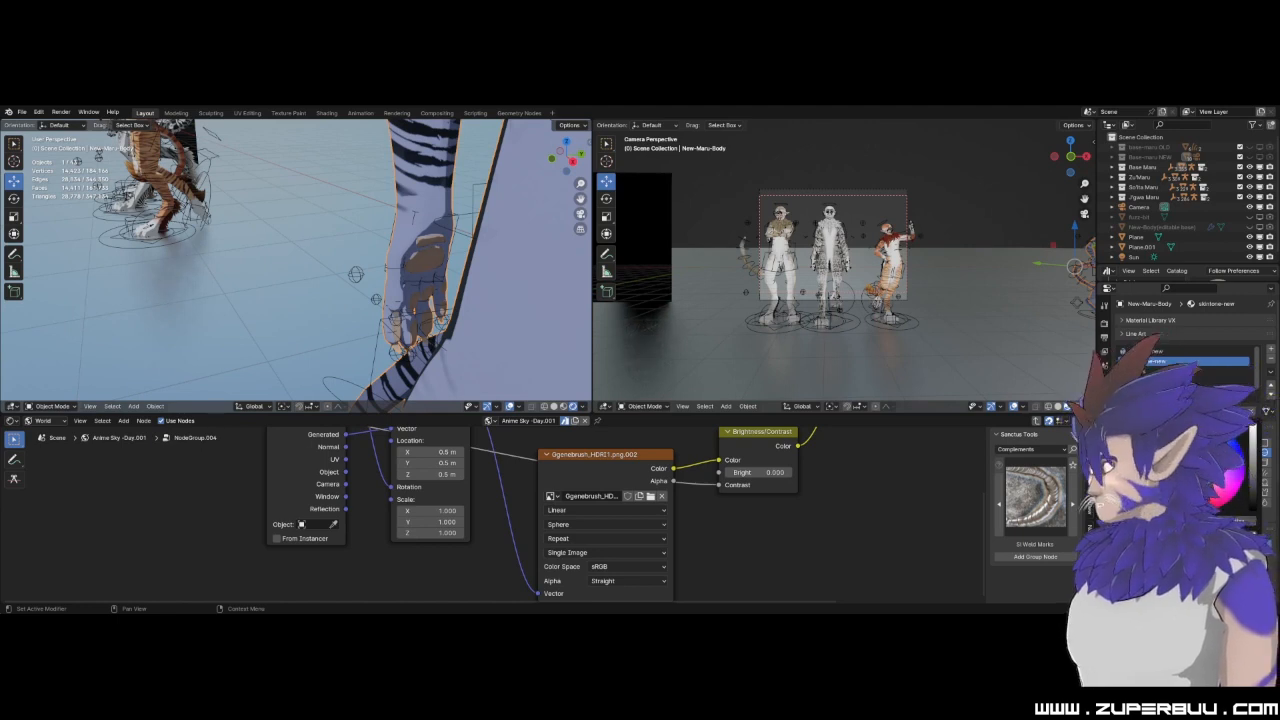
# Select the floor Plane and hide it from the viewports to expose the soles of the feet.
pyautogui.moveTo(330, 300); pyautogui.dragTo(433, 299, button='middle')
pyautogui.click(433, 280)
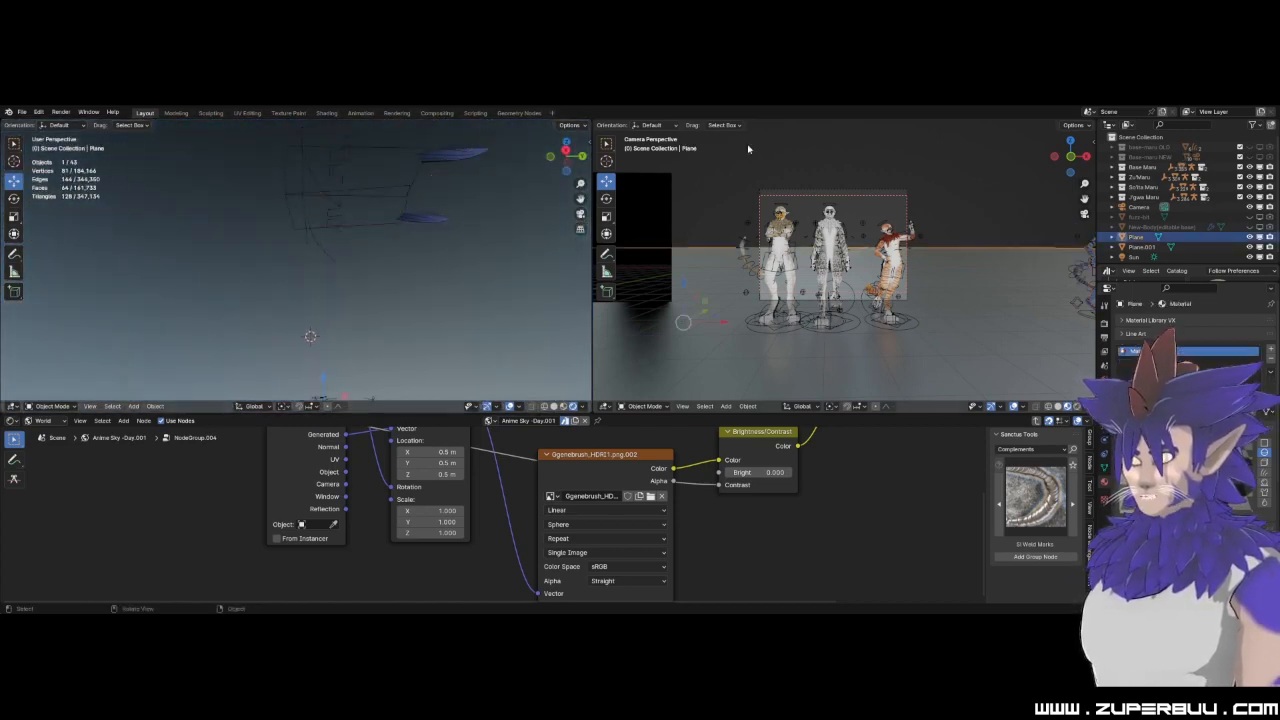
pyautogui.click(1249, 237)
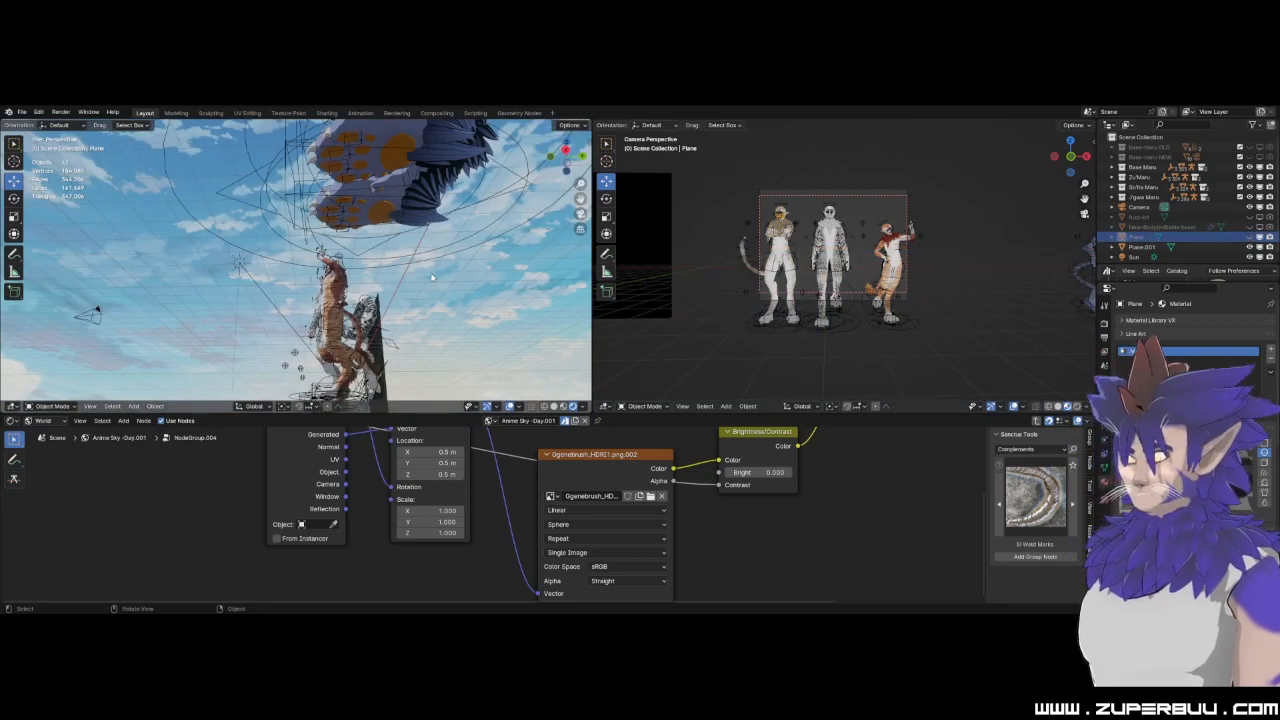
# Select the body mesh and darken its nosetone-new material to black.
pyautogui.moveTo(328, 147); pyautogui.dragTo(313, 273, button='middle')
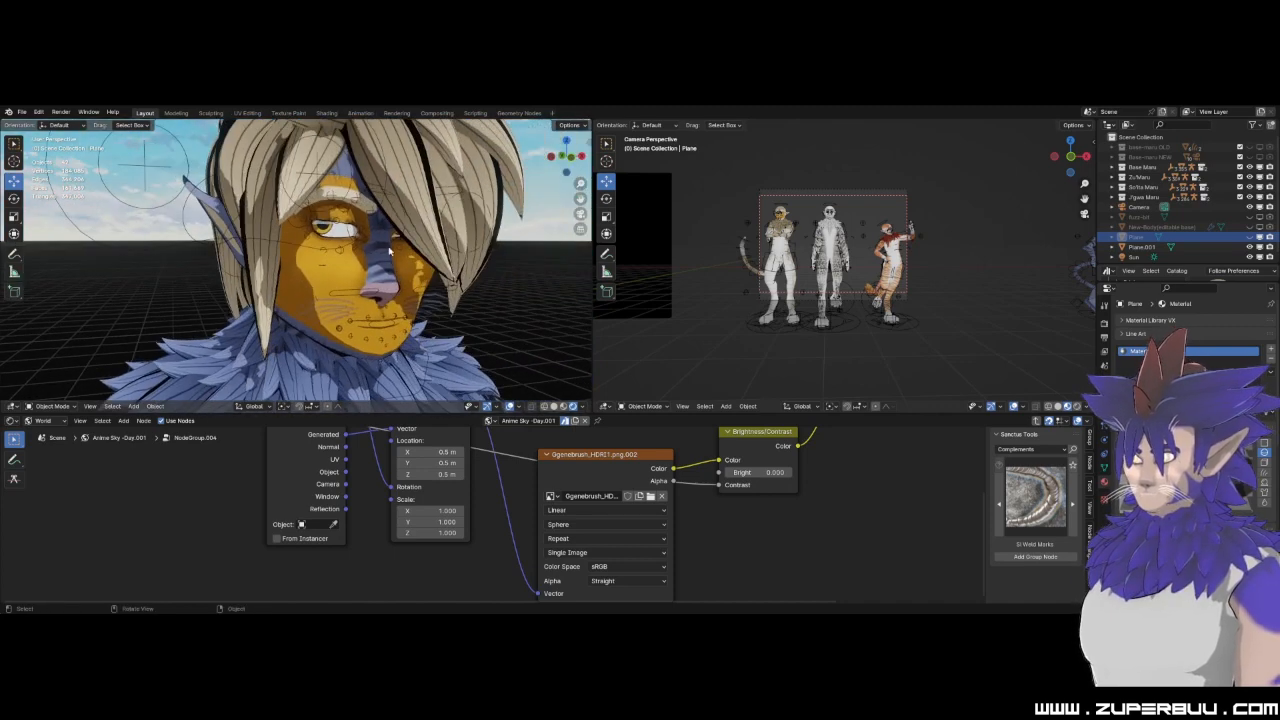
pyautogui.click(313, 271)
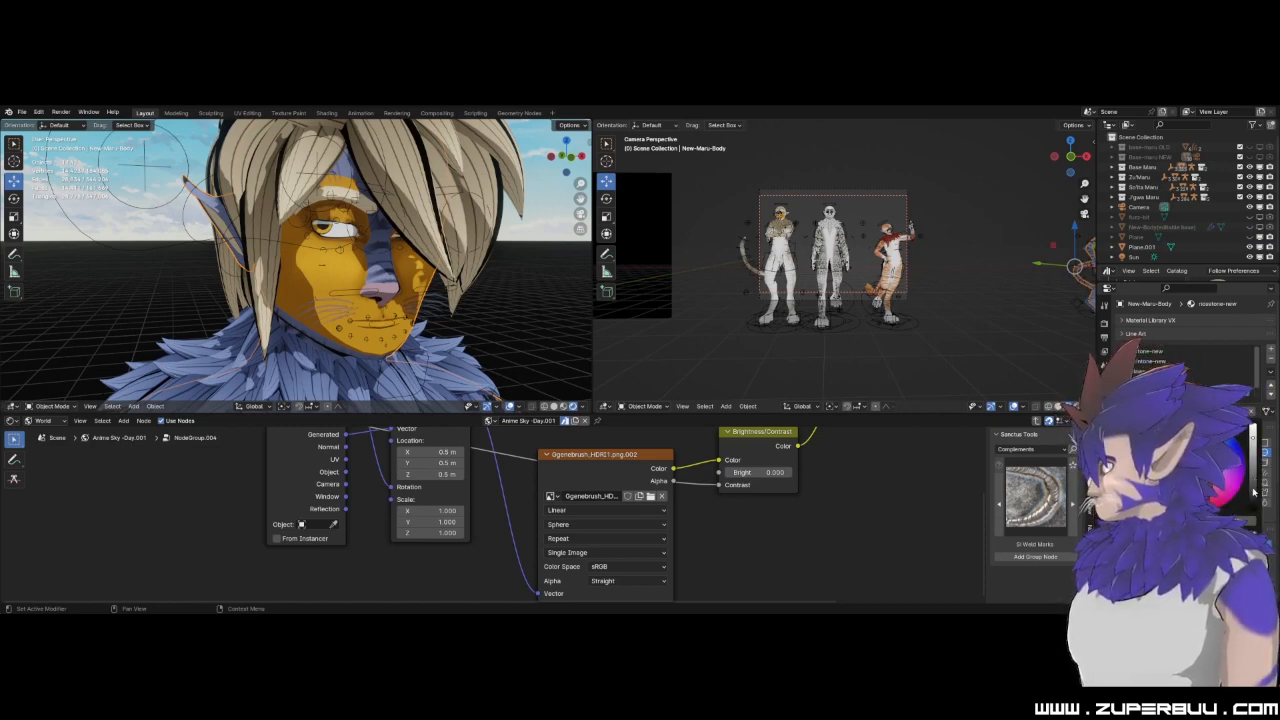
pyautogui.click(1254, 490)
pyautogui.scroll(-4, 446, 351)
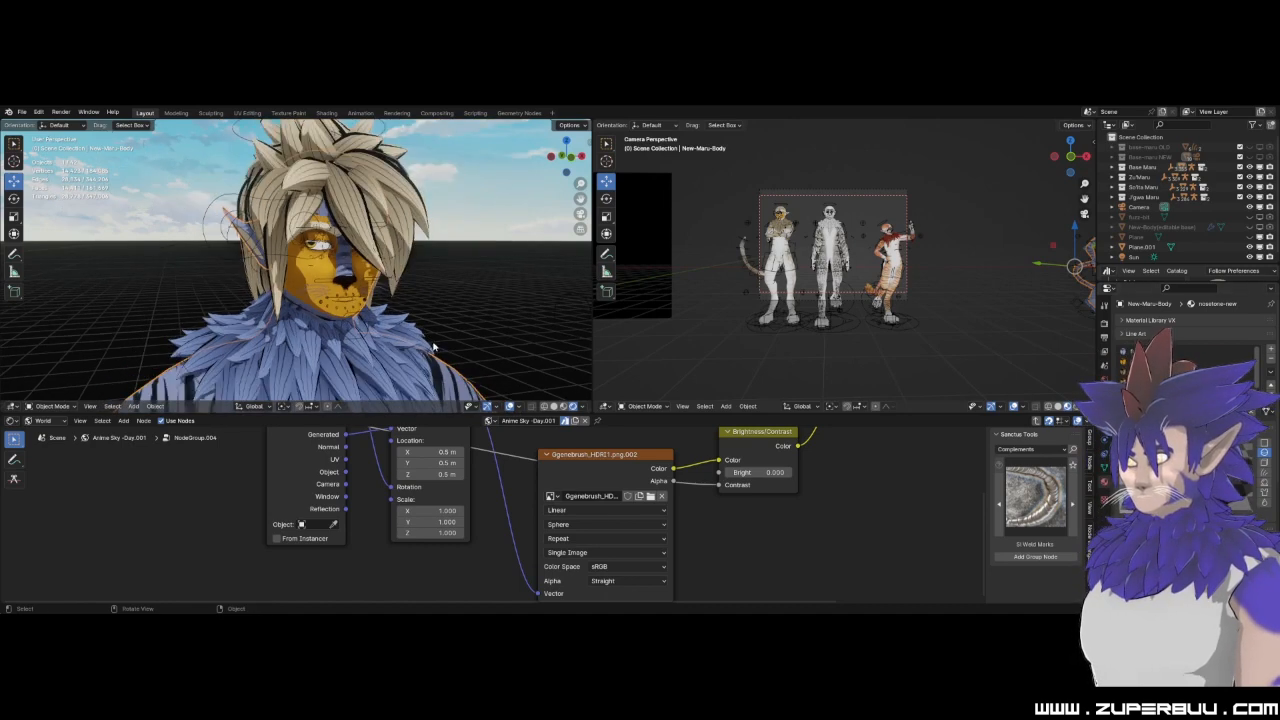
pyautogui.scroll(3, 319, 261)
pyautogui.scroll(-4, 354, 301)
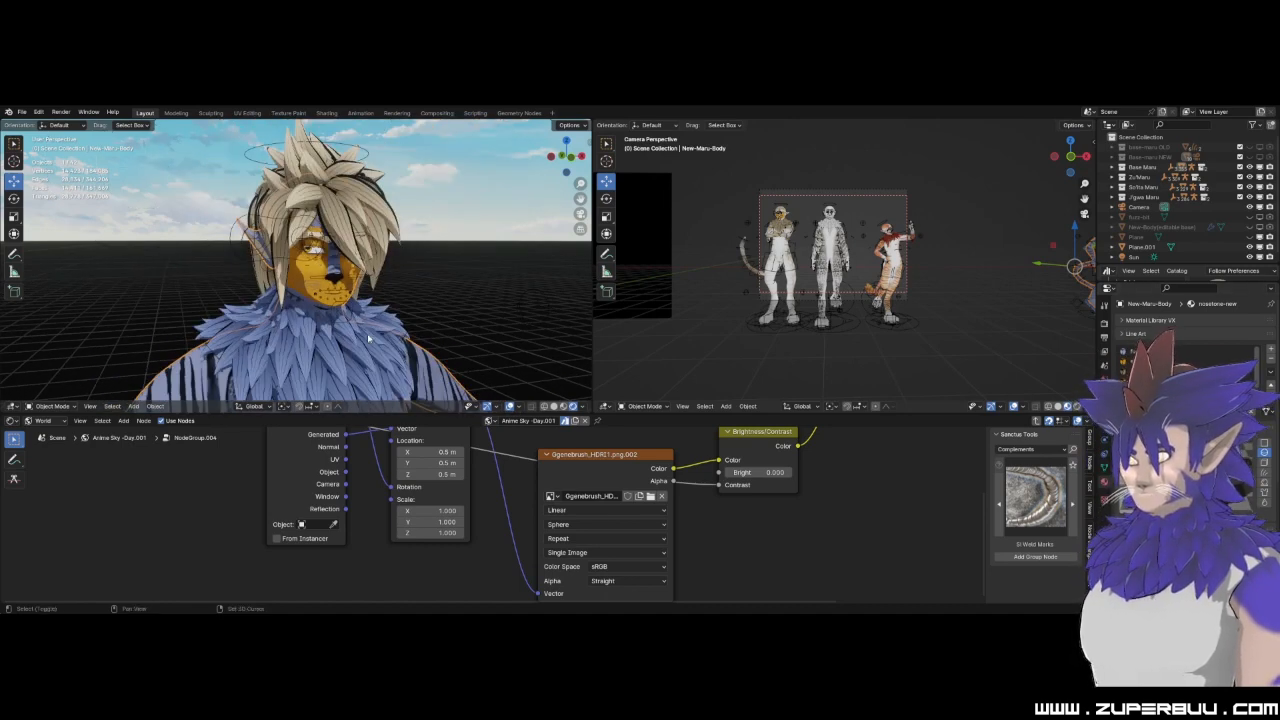
pyautogui.scroll(3, 362, 334)
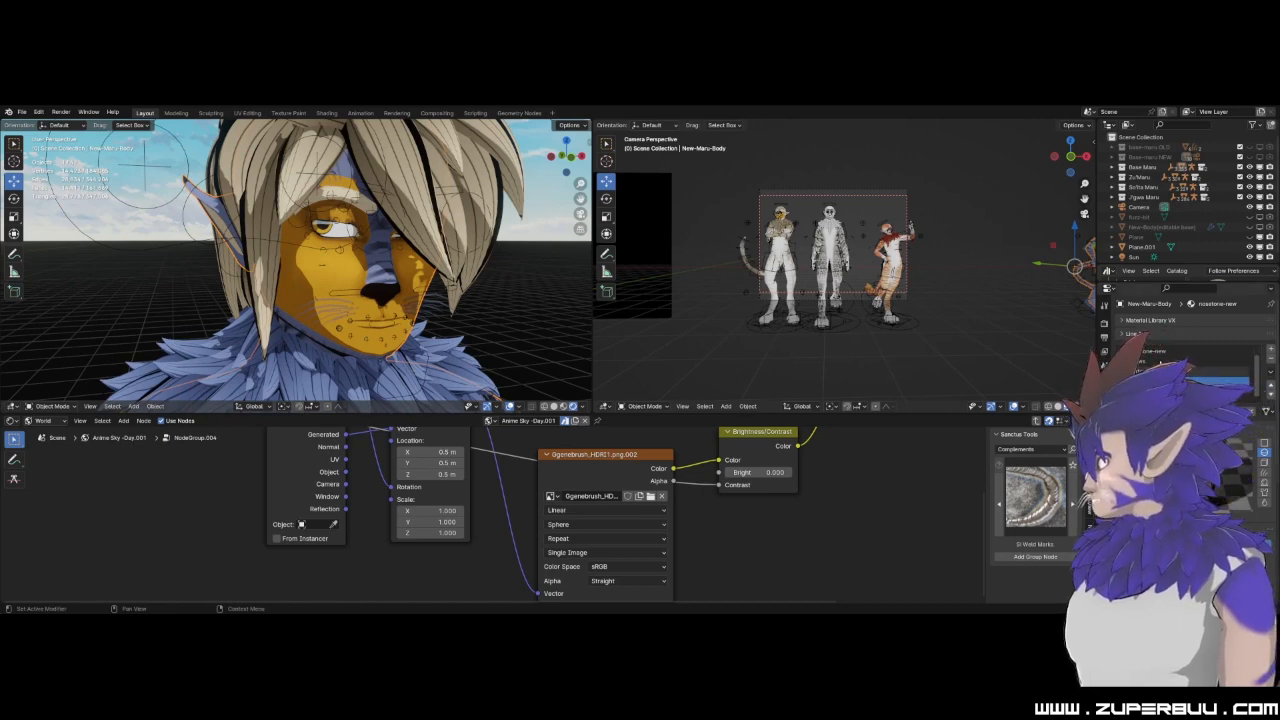
# Select the body's claws material and change its colour to red, checking the hand claws.
pyautogui.scroll(-5, 417, 311)
pyautogui.scroll(3, 357, 363)
pyautogui.keyDown('shift'); pyautogui.moveTo(357, 363); pyautogui.dragTo(449, 186, button='middle'); pyautogui.keyUp('shift')
pyautogui.scroll(-1, 449, 186)
pyautogui.keyDown('shift'); pyautogui.moveTo(420, 402); pyautogui.dragTo(363, 449, button='middle'); pyautogui.keyUp('shift')
pyautogui.scroll(2, 363, 449)
pyautogui.scroll(4, 357, 291)
pyautogui.scroll(-1, 415, 304)
pyautogui.keyDown('shift'); pyautogui.moveTo(415, 304); pyautogui.dragTo(254, 264, button='middle'); pyautogui.keyUp('shift')
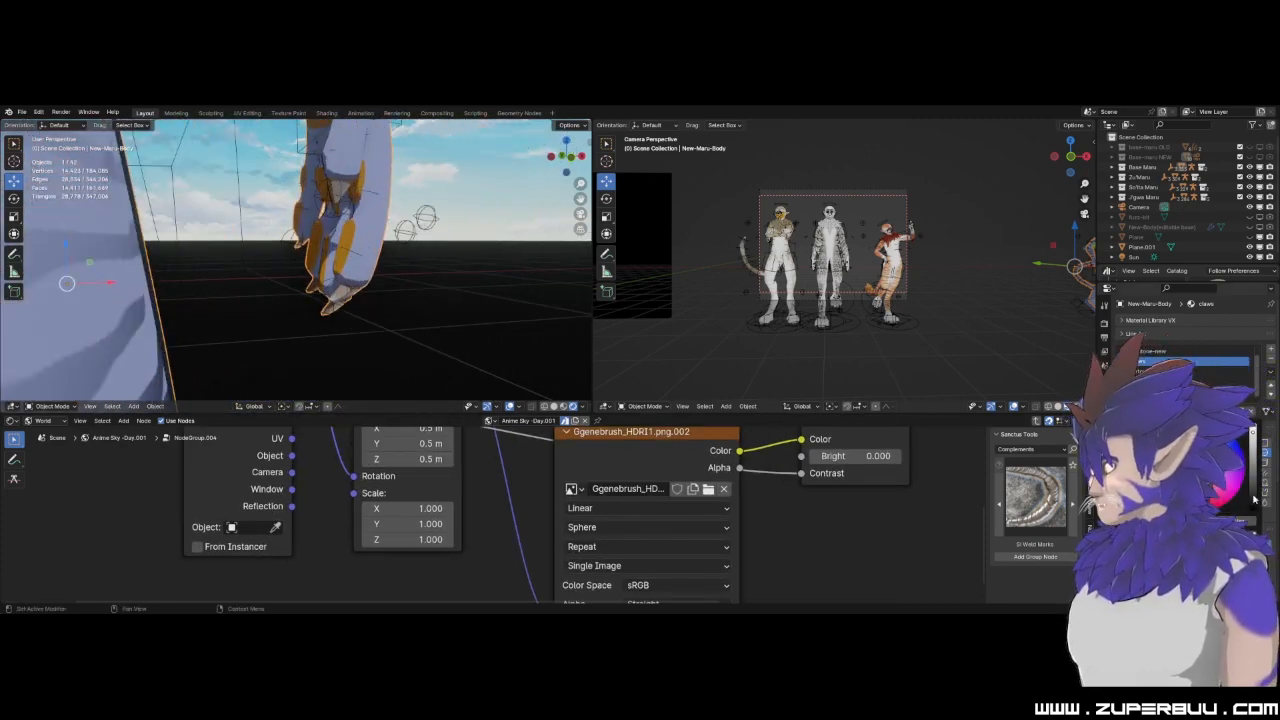
pyautogui.click(1204, 497)
pyautogui.scroll(-3, 414, 283)
pyautogui.click(458, 197)
# Select the Eyes.001 mesh and change its iris material from the face close-up to blue.
pyautogui.scroll(-6, 363, 285)
pyautogui.moveTo(363, 285); pyautogui.dragTo(422, 323, button='middle')
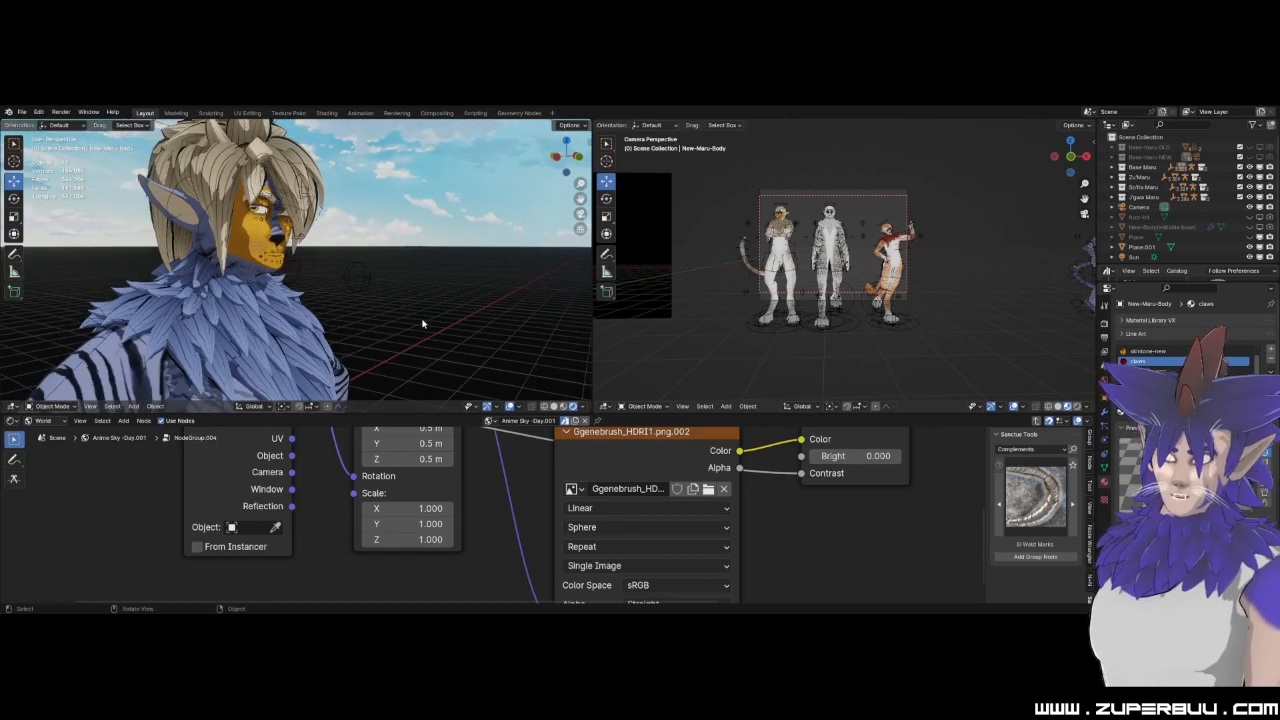
pyautogui.moveTo(339, 256); pyautogui.dragTo(354, 282, button='middle')
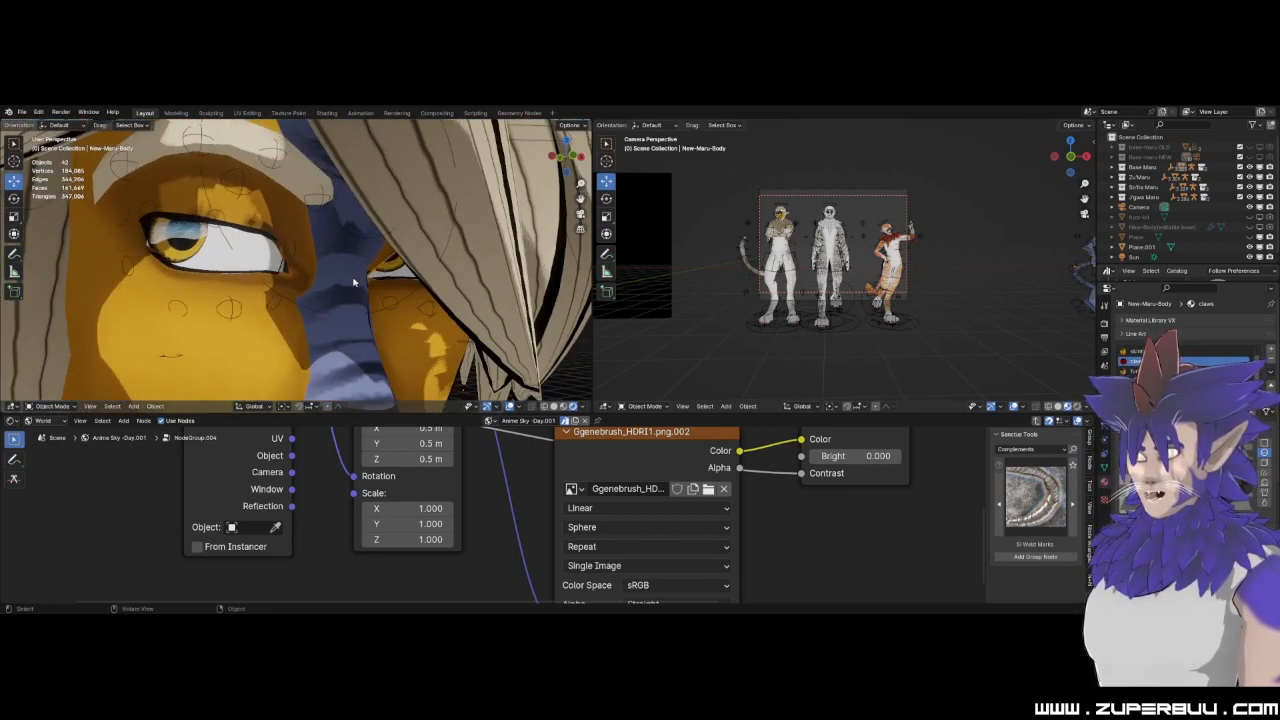
pyautogui.click(222, 258)
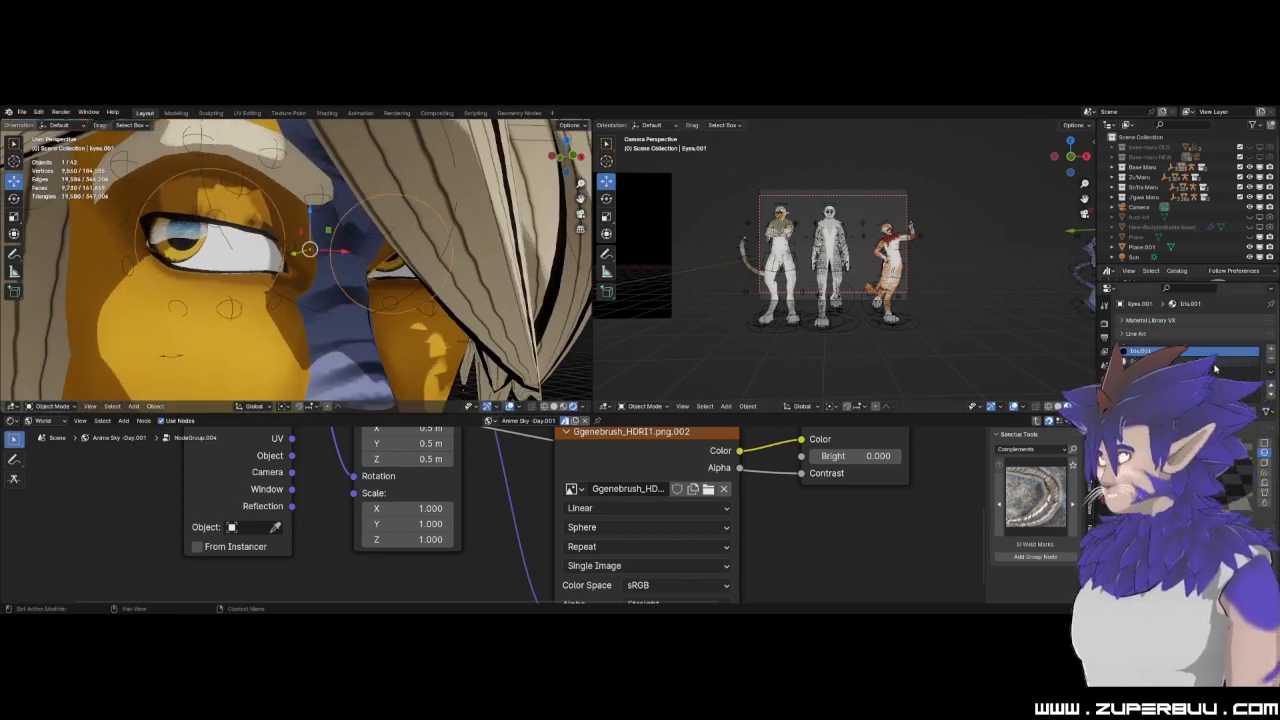
pyautogui.scroll(-3, 1190, 352)
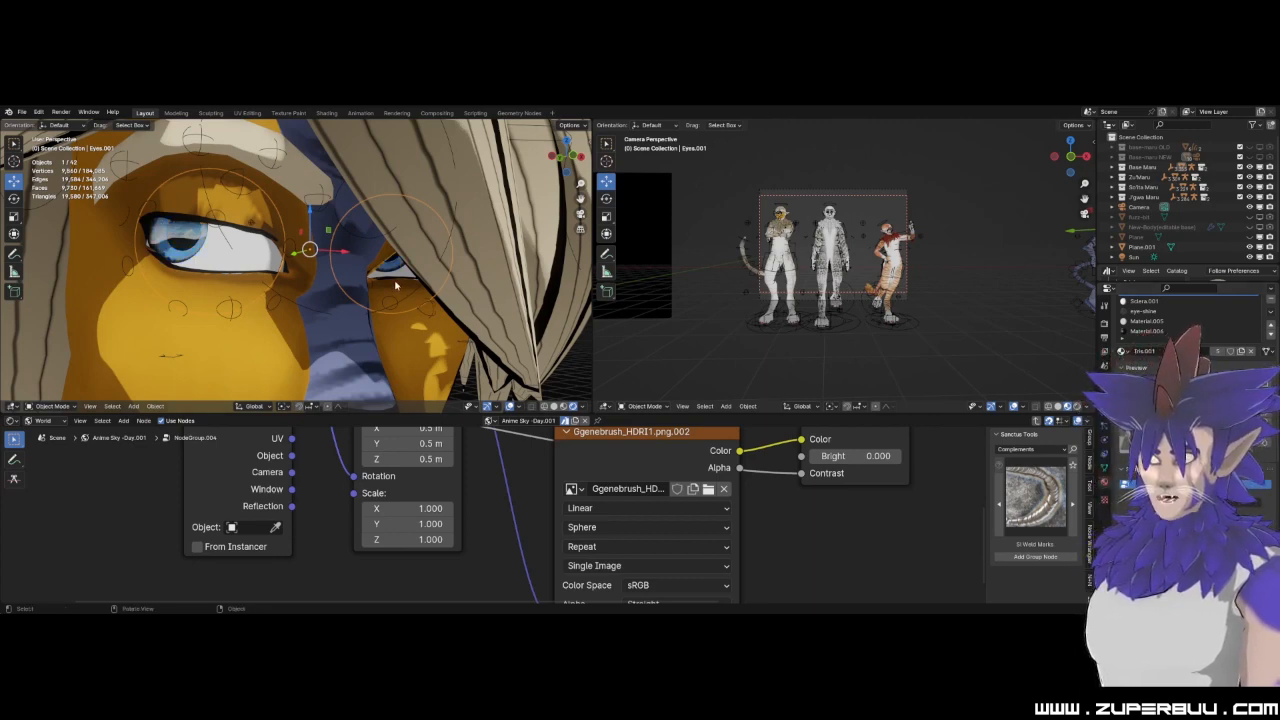
# Examine the recoloured character from a close-up of the eyes out to the full body.
pyautogui.scroll(-5, 395, 286)
pyautogui.scroll(4, 332, 297)
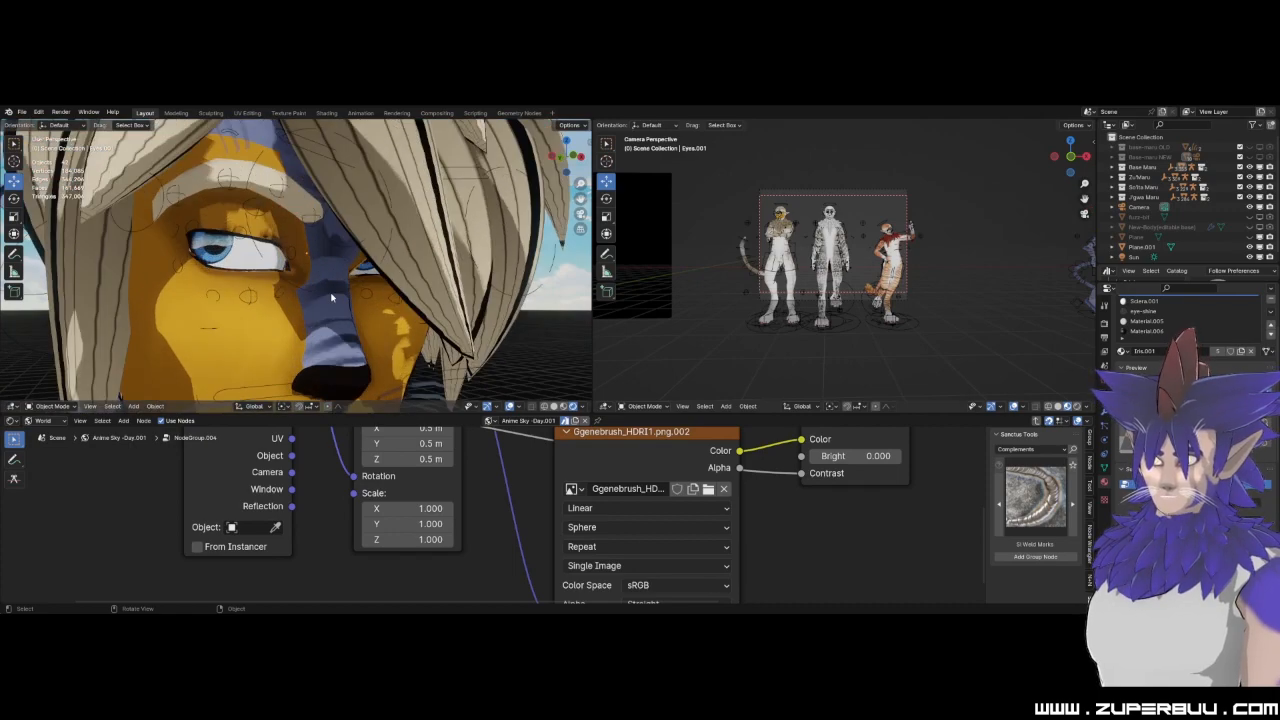
pyautogui.scroll(3, 332, 297)
pyautogui.scroll(-6, 312, 293)
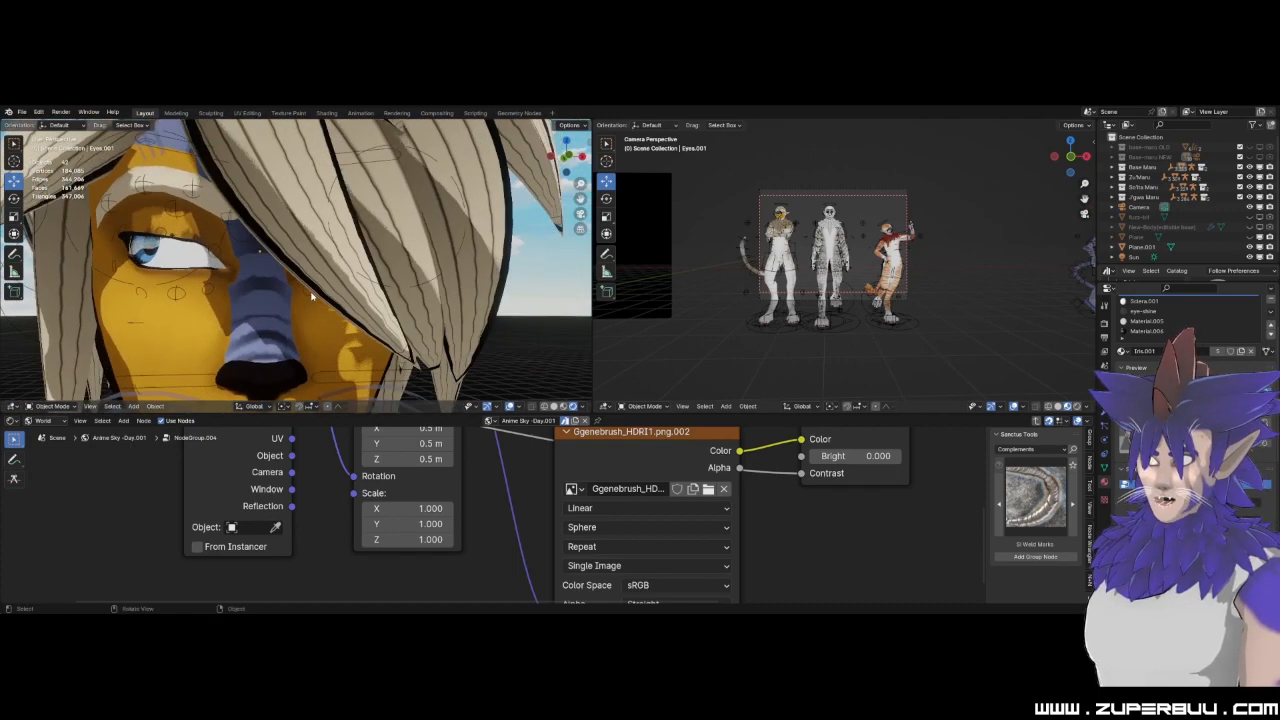
pyautogui.scroll(-6, 312, 293)
pyautogui.scroll(2, 305, 293)
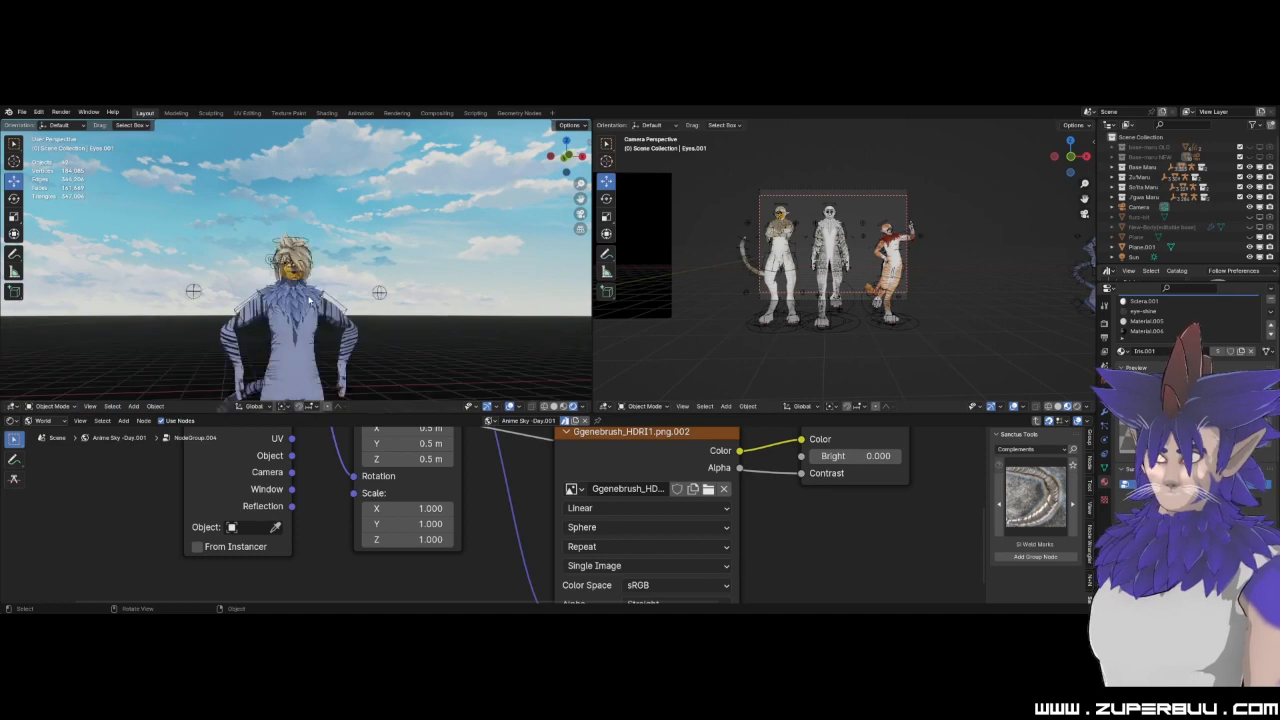
pyautogui.keyDown('shift'); pyautogui.moveTo(303, 294); pyautogui.dragTo(321, 236, button='middle'); pyautogui.keyUp('shift')
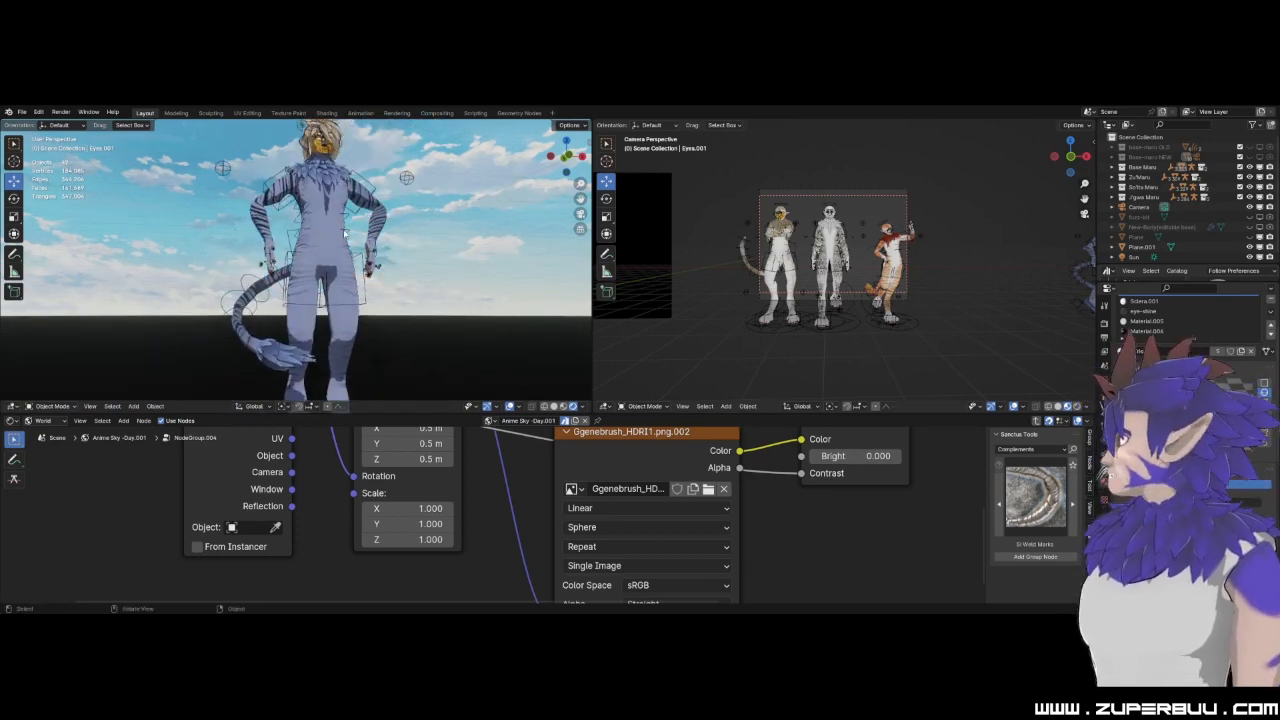
# Select the body of the character with the beige mane and change its skintone-new material to a pale skin colour.
pyautogui.scroll(-6, 358, 231)
pyautogui.keyDown('shift'); pyautogui.moveTo(122, 280); pyautogui.dragTo(321, 295, button='middle'); pyautogui.keyUp('shift')
pyautogui.scroll(8, 385, 298)
pyautogui.scroll(-5, 321, 295)
pyautogui.scroll(8, 321, 295)
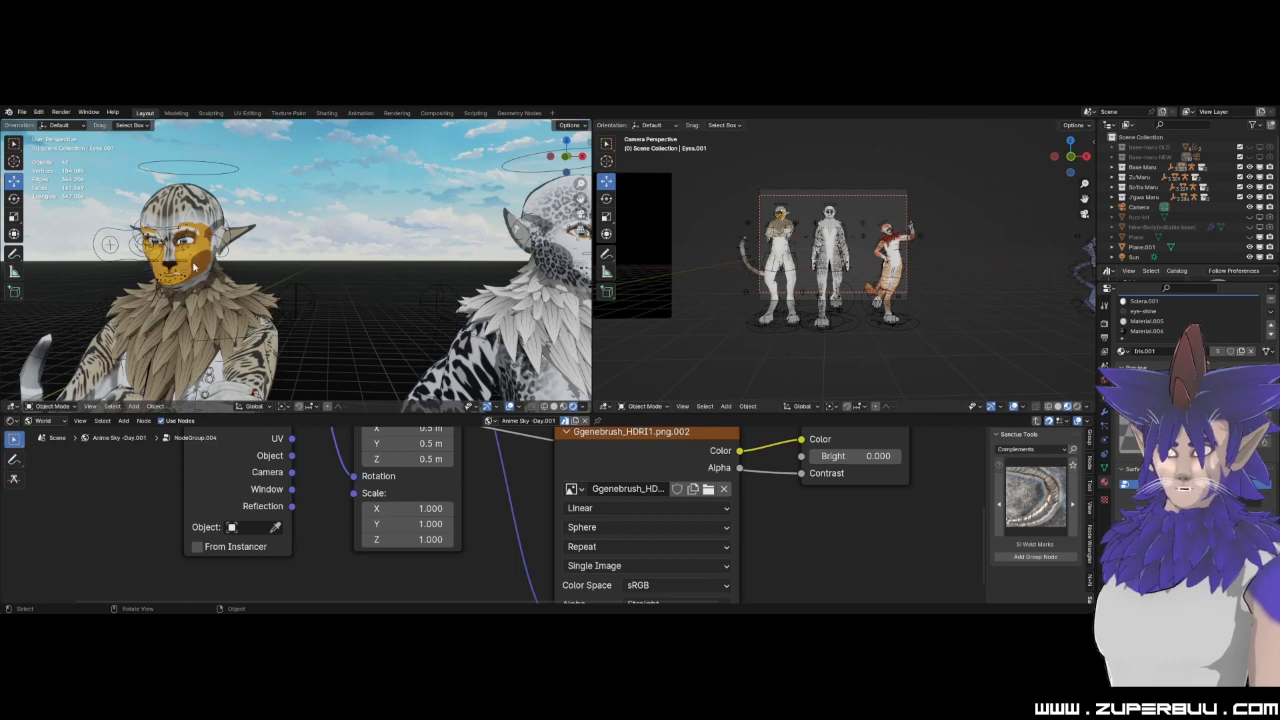
pyautogui.click(193, 267)
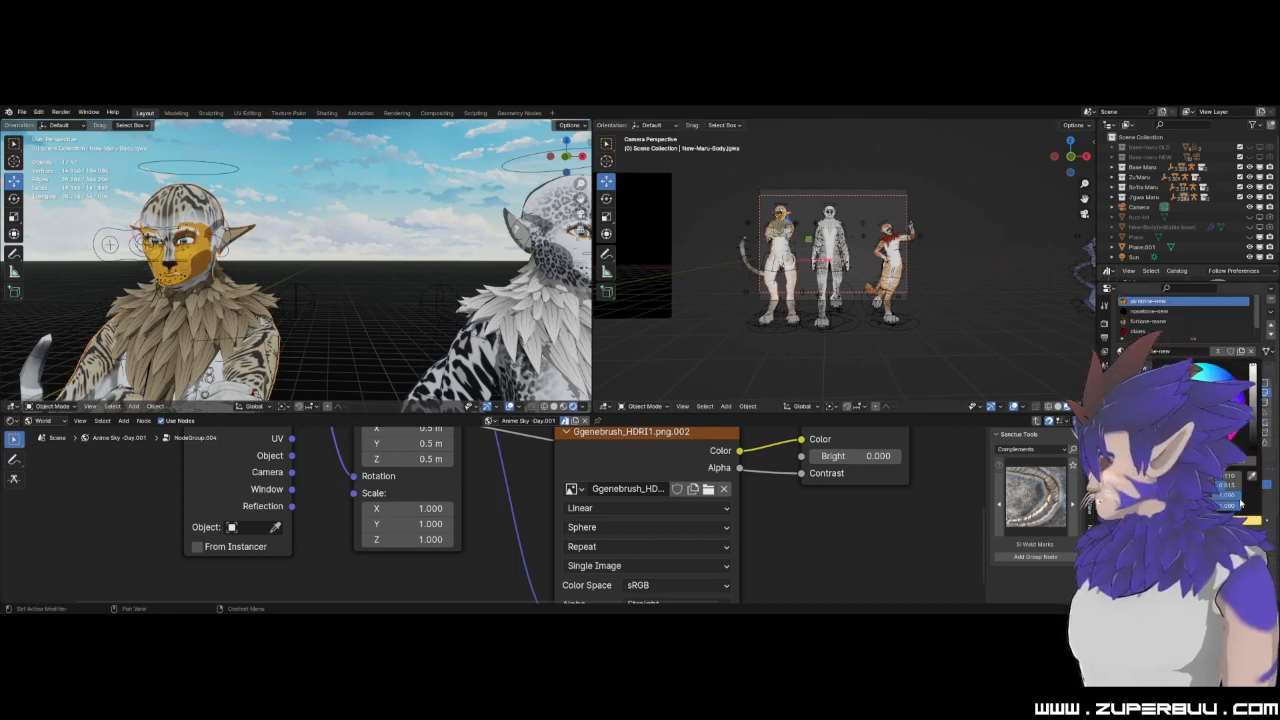
pyautogui.click(1205, 410)
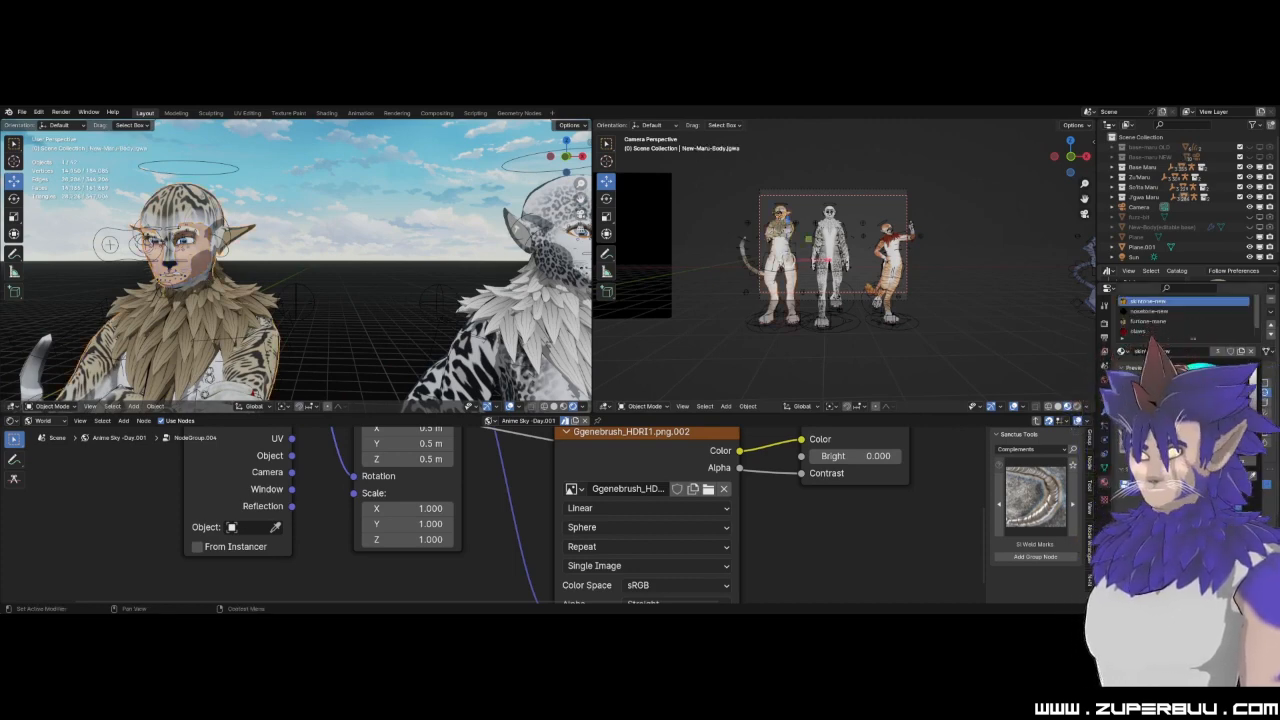
pyautogui.click(394, 223)
# Examine the face and full-body pose of the tiger-striped character with the red mane.
pyautogui.scroll(-2, 394, 230)
pyautogui.scroll(-1, 429, 272)
pyautogui.keyDown('shift'); pyautogui.moveTo(429, 272); pyautogui.dragTo(172, 187, button='middle'); pyautogui.keyUp('shift')
pyautogui.scroll(5, 337, 284)
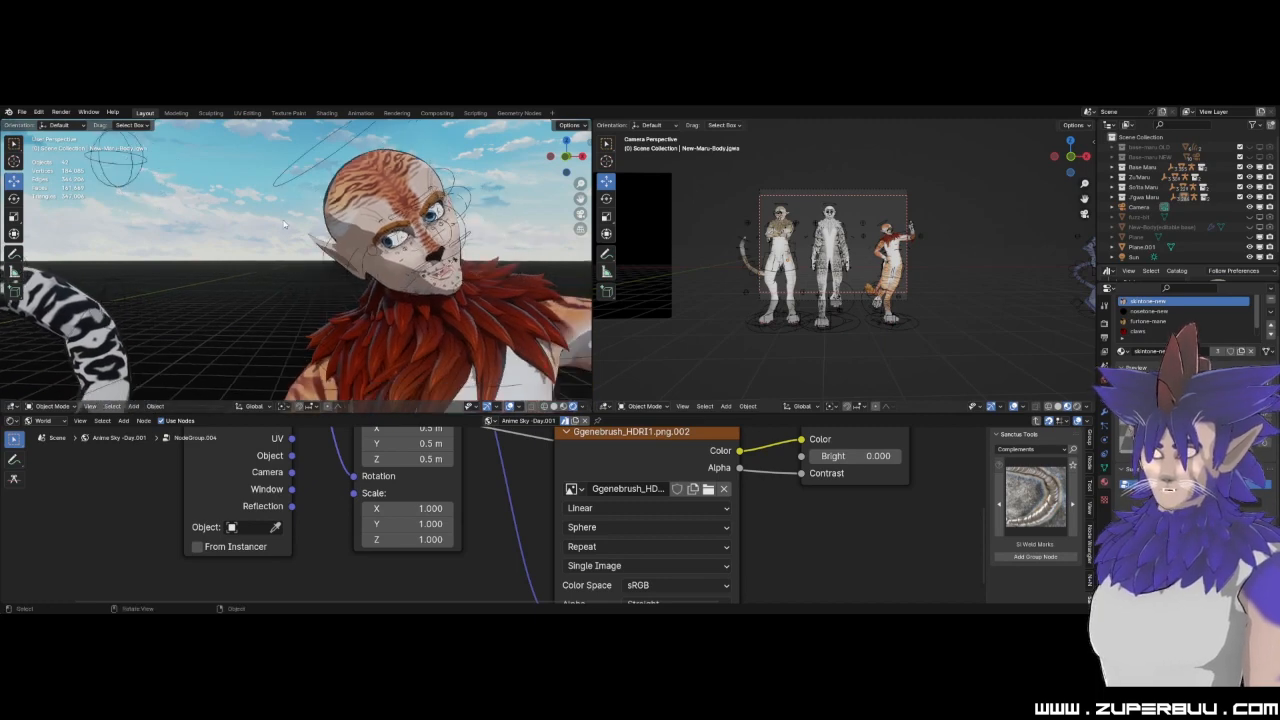
pyautogui.scroll(-2, 284, 224)
pyautogui.scroll(-3, 470, 243)
pyautogui.scroll(-2, 430, 258)
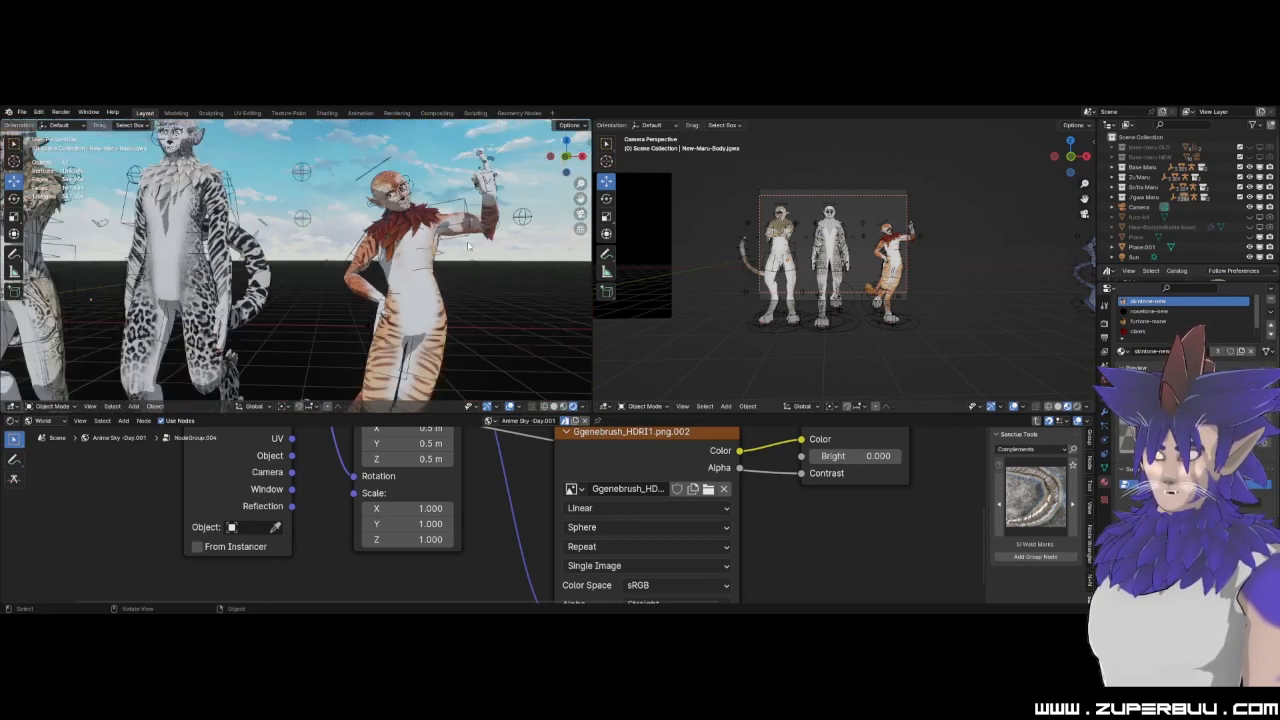
# Inspect the three posed characters from the front and behind, selecting the middle one's body and the beige one's tail.
pyautogui.keyDown('shift'); pyautogui.moveTo(228, 251); pyautogui.dragTo(413, 295, button='middle'); pyautogui.keyUp('shift')
pyautogui.click(416, 297)
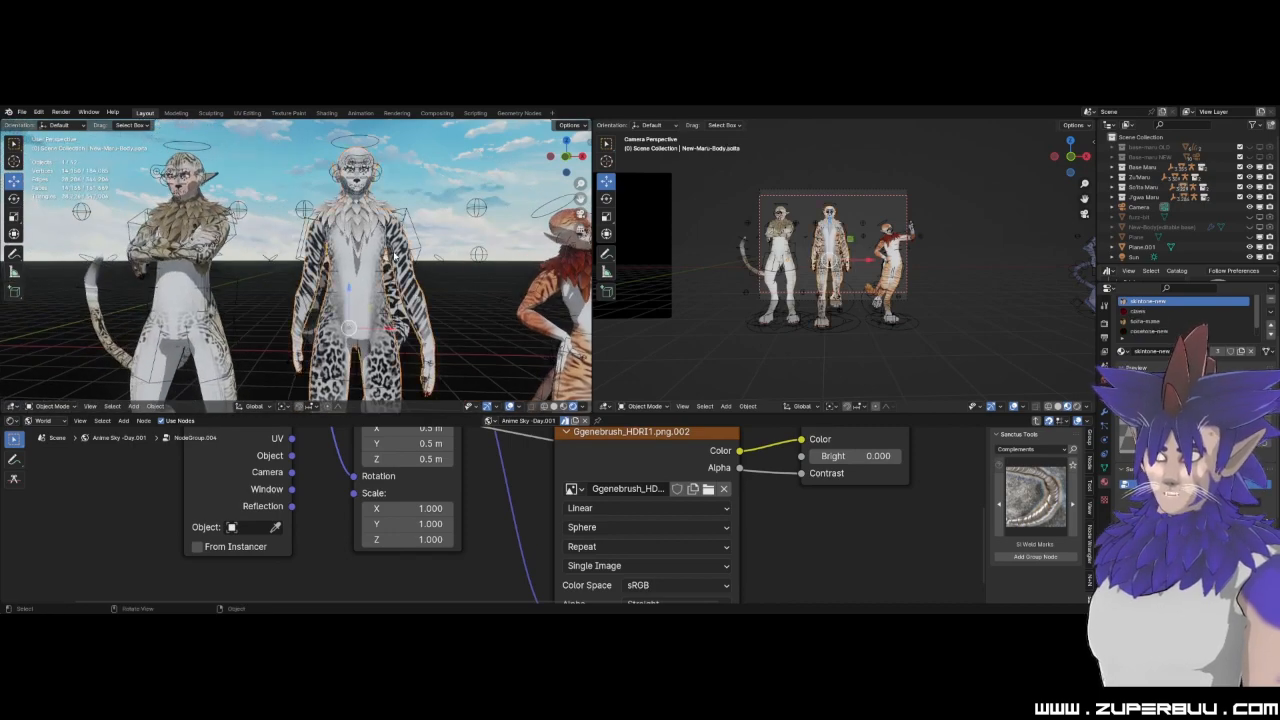
pyautogui.moveTo(227, 273); pyautogui.dragTo(410, 268, button='middle')
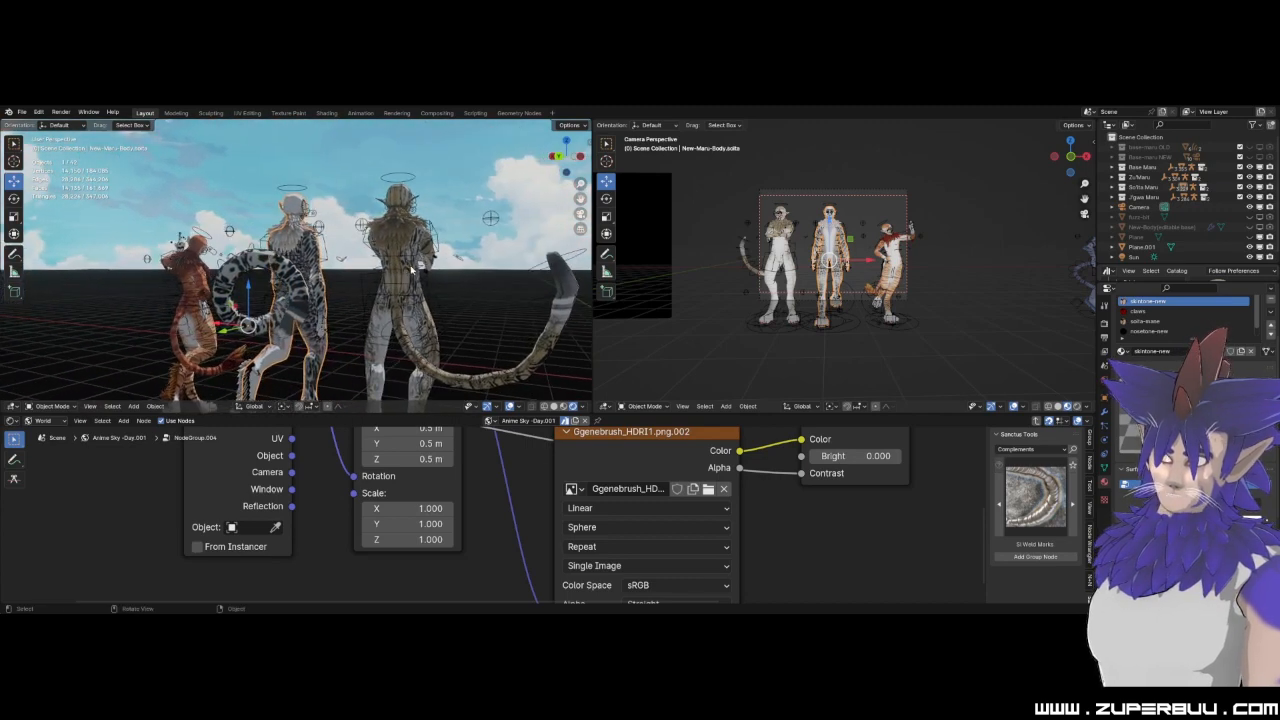
pyautogui.click(564, 302)
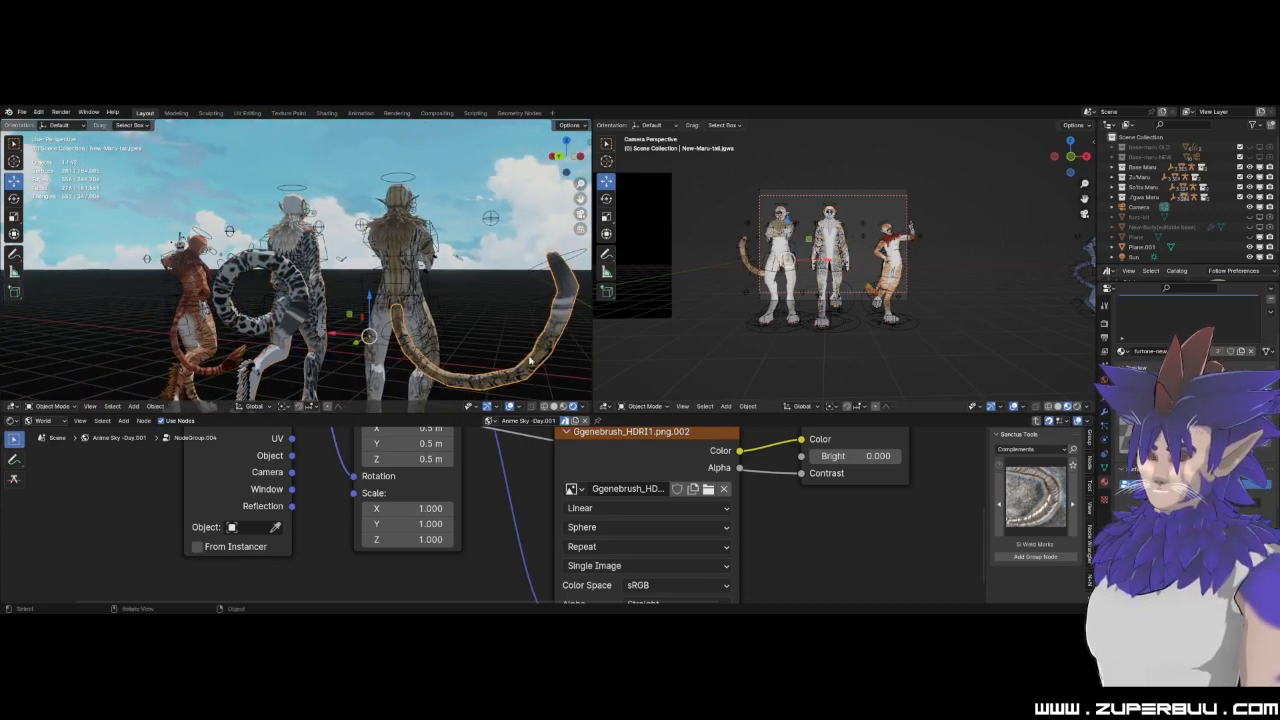
pyautogui.moveTo(473, 312); pyautogui.dragTo(372, 352, button='middle')
pyautogui.keyDown('shift'); pyautogui.moveTo(206, 242); pyautogui.dragTo(173, 235, button='middle'); pyautogui.keyUp('shift')
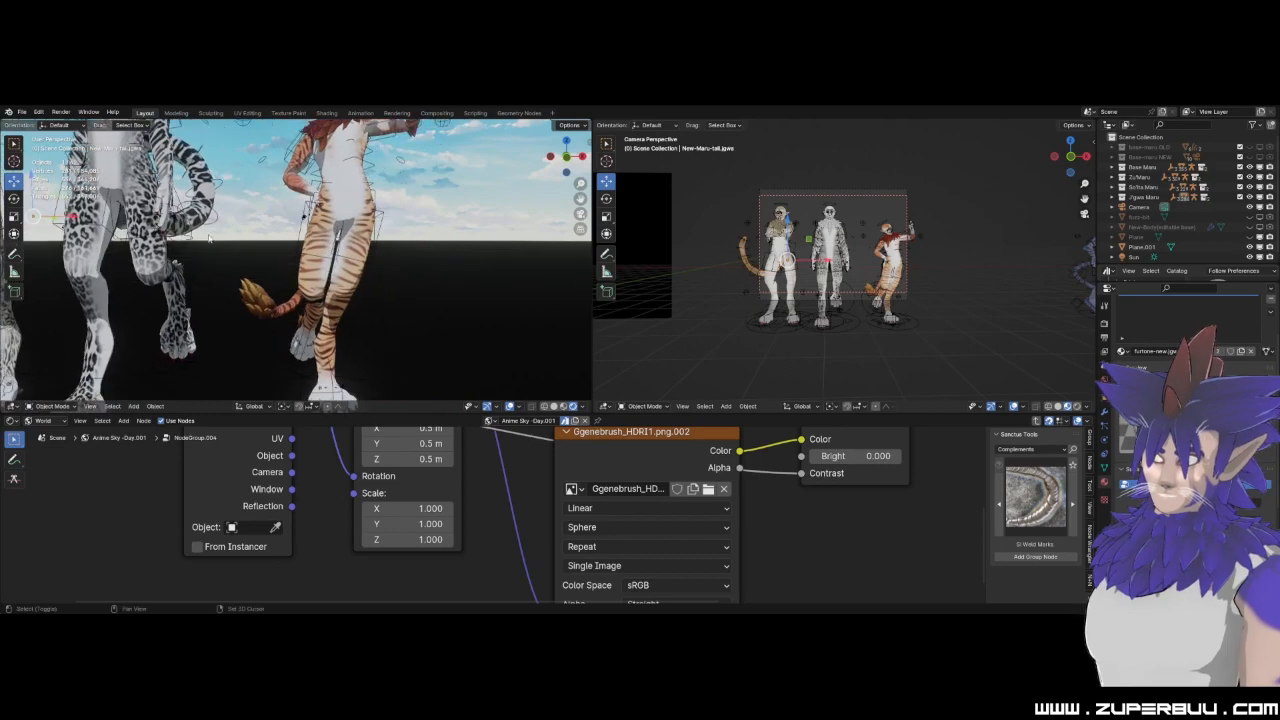
# Select the body of the tiger-striped character with the red mane and examine its pose from the side and front.
pyautogui.moveTo(279, 272)
pyautogui.mouseDown(button='middle')
pyautogui.moveTo(403, 272)
pyautogui.moveTo(283, 278)
pyautogui.mouseUp(button='middle')
pyautogui.scroll(5, 331, 311)
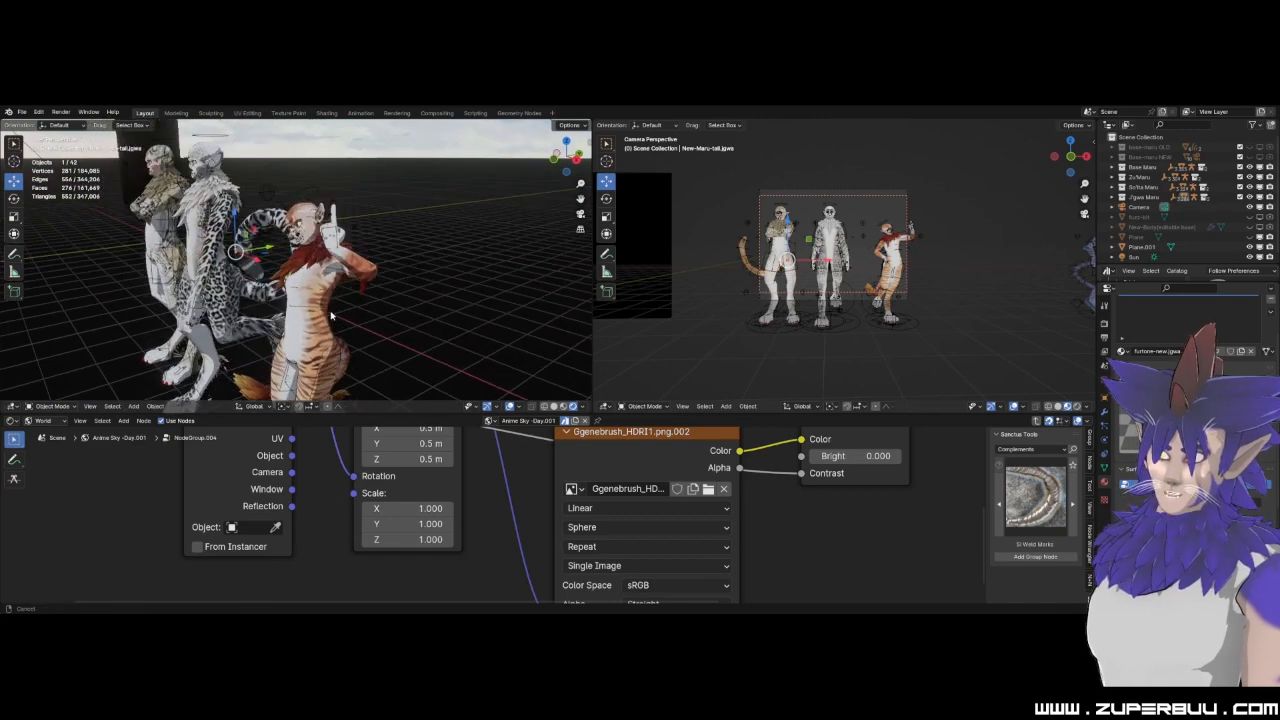
pyautogui.click(478, 189)
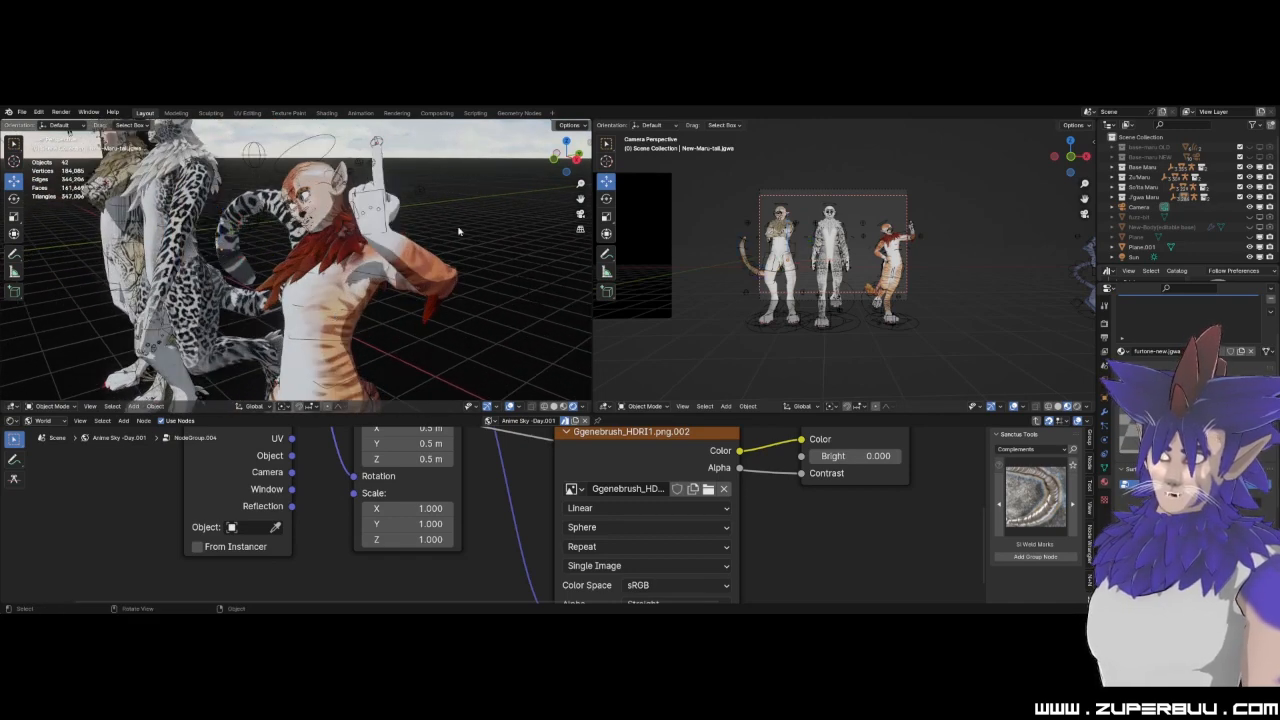
pyautogui.click(420, 266)
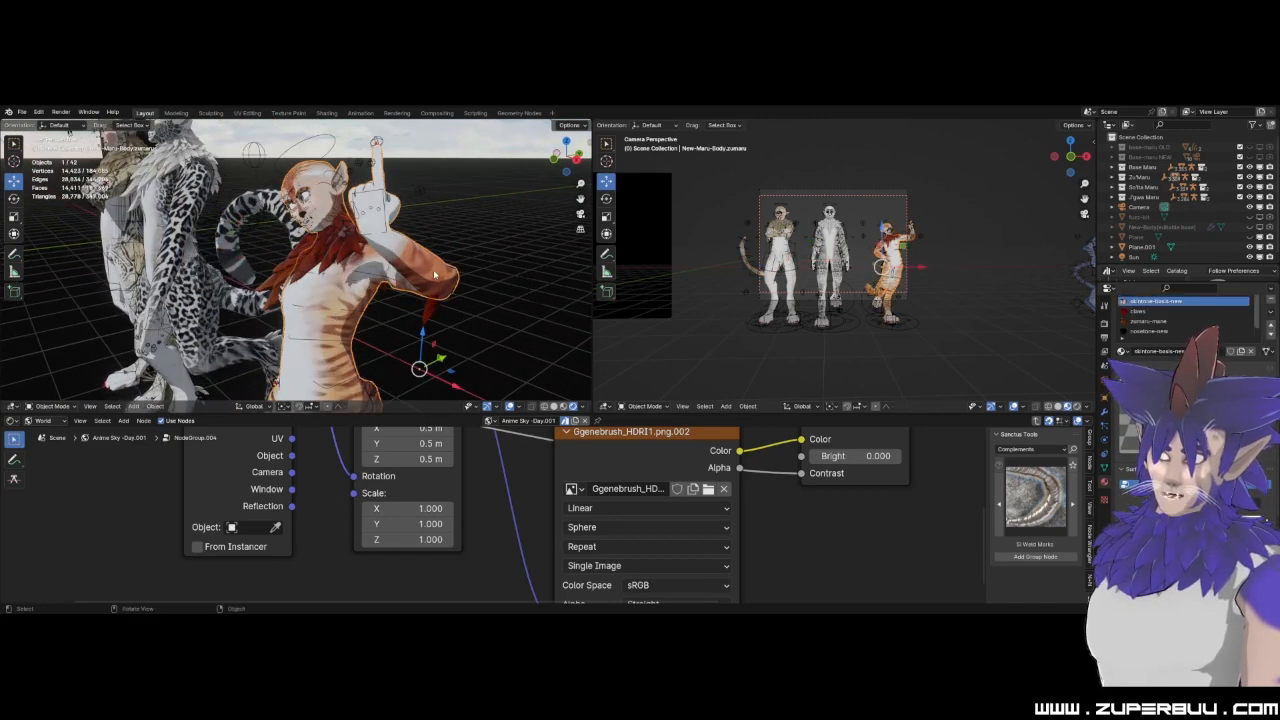
pyautogui.scroll(-2, 434, 274)
pyautogui.scroll(3, 400, 272)
pyautogui.moveTo(383, 272)
pyautogui.mouseDown(button='middle')
pyautogui.moveTo(402, 272)
pyautogui.moveTo(388, 322)
pyautogui.moveTo(376, 318)
pyautogui.moveTo(363, 284)
pyautogui.moveTo(395, 294)
pyautogui.mouseUp(button='middle')
pyautogui.scroll(3, 388, 322)
pyautogui.scroll(-5, 369, 289)
pyautogui.scroll(-2, 388, 298)
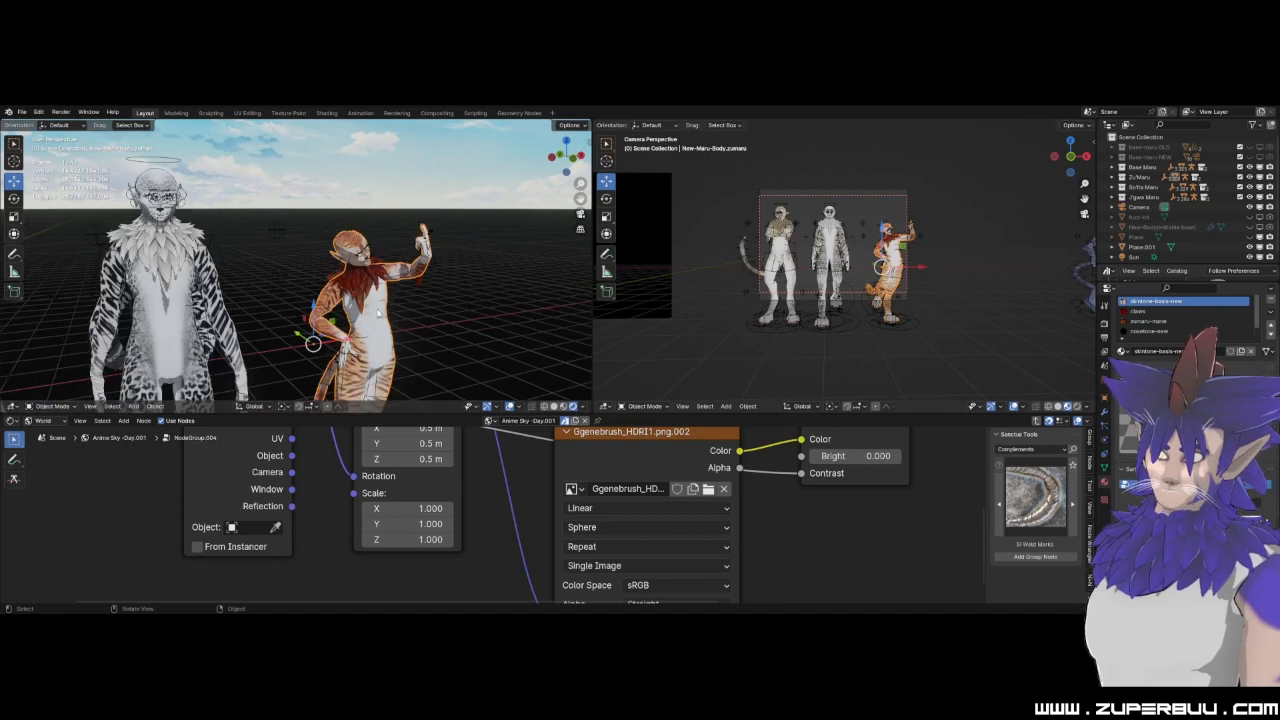
# Adjust the brightness and colour of the furtone-new.001 material on the tiger-striped character, keeping the fur a light orange.
pyautogui.scroll(3, 1180, 430)
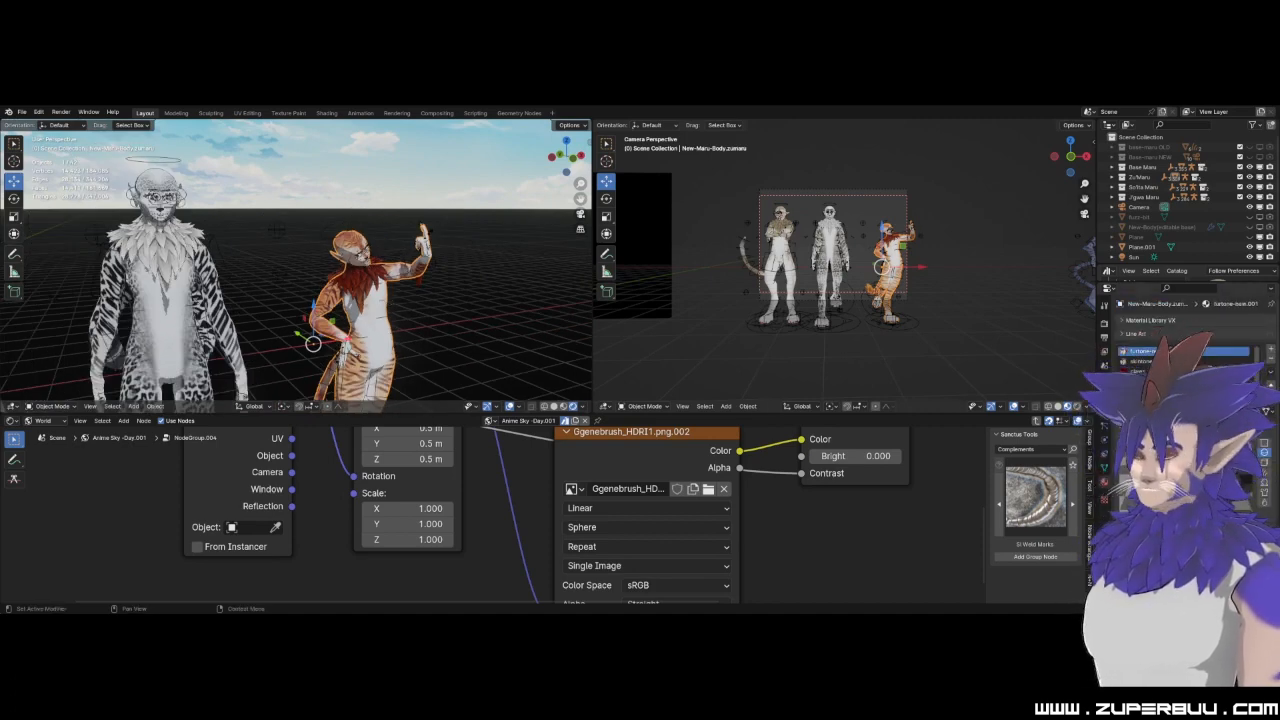
pyautogui.click(1257, 476)
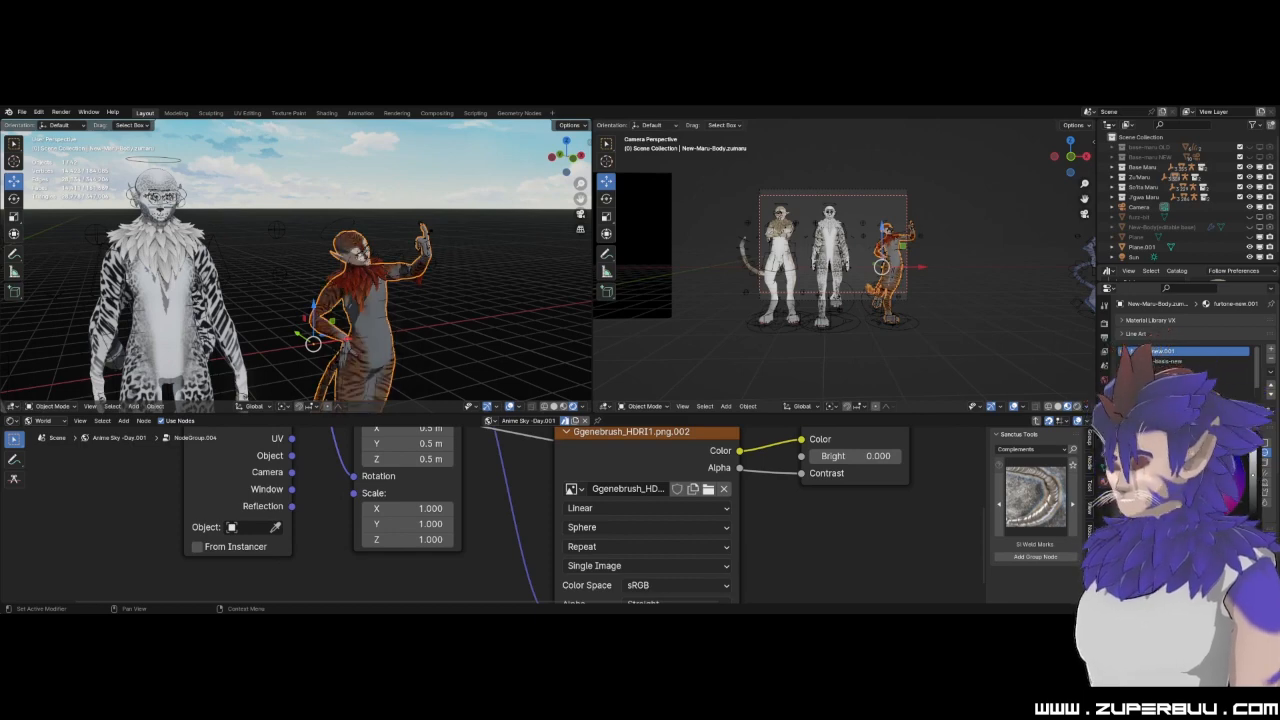
pyautogui.moveTo(1257, 476); pyautogui.dragTo(1257, 446)
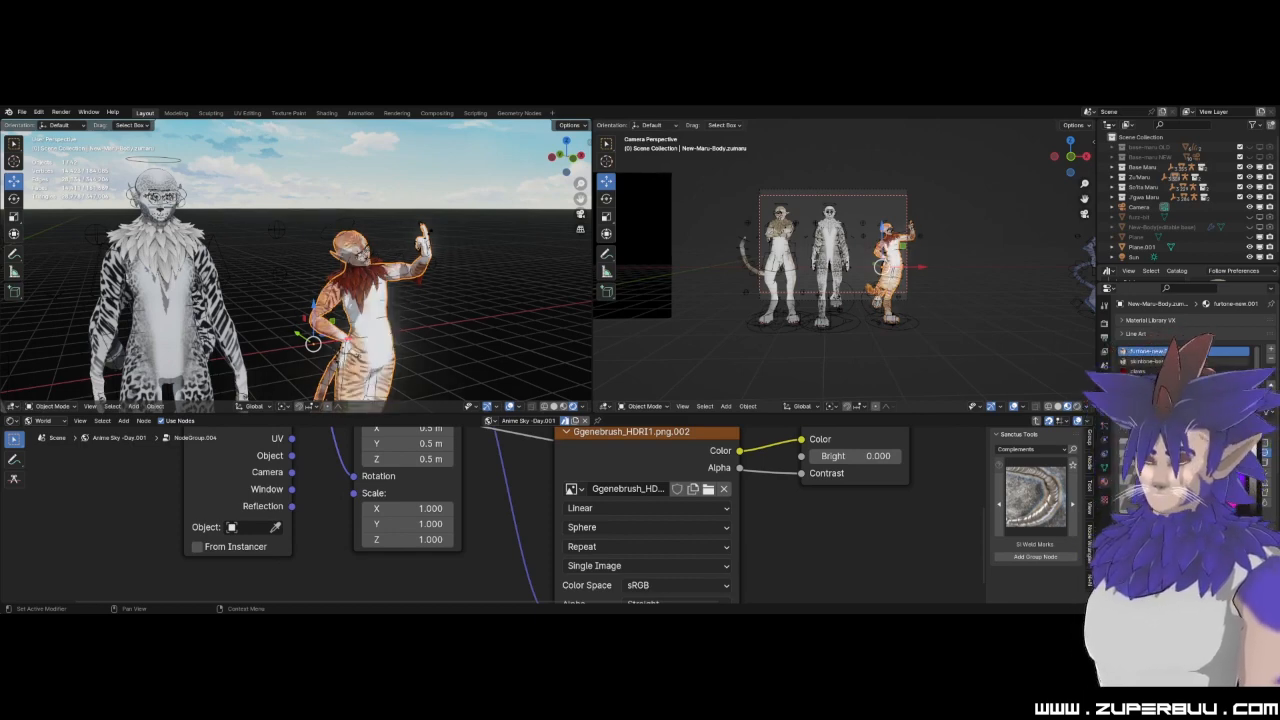
pyautogui.click(1189, 508)
pyautogui.moveTo(1180, 508); pyautogui.dragTo(1205, 476)
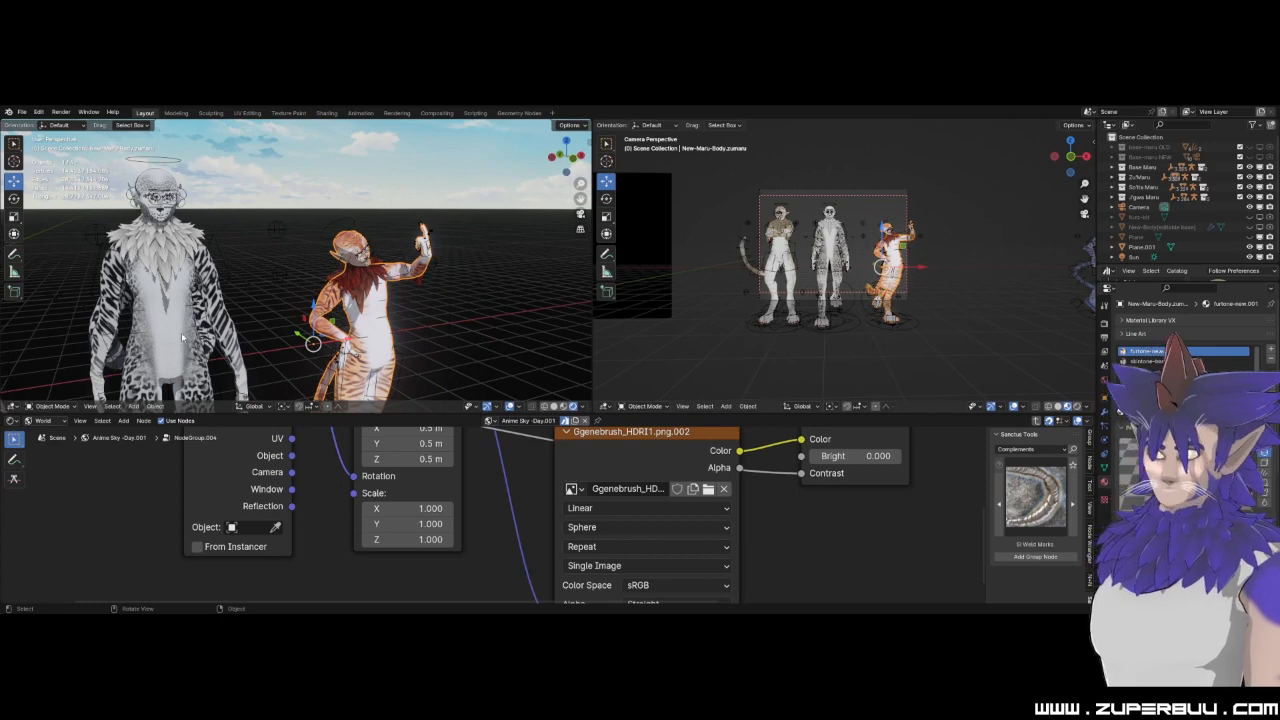
# Deselect the tiger-striped body and review the three posed characters from the front.
pyautogui.keyDown('shift'); pyautogui.moveTo(183, 336); pyautogui.dragTo(209, 285); pyautogui.keyUp('shift')
pyautogui.keyDown('shift'); pyautogui.moveTo(209, 285); pyautogui.dragTo(255, 246, button='middle'); pyautogui.keyUp('shift')
pyautogui.scroll(-3, 250, 236)
pyautogui.click(213, 173)
pyautogui.keyDown('shift'); pyautogui.moveTo(490, 345); pyautogui.dragTo(430, 280, button='middle'); pyautogui.keyUp('shift')
pyautogui.scroll(5, 452, 313)
pyautogui.moveTo(311, 295); pyautogui.dragTo(225, 258, button='middle')
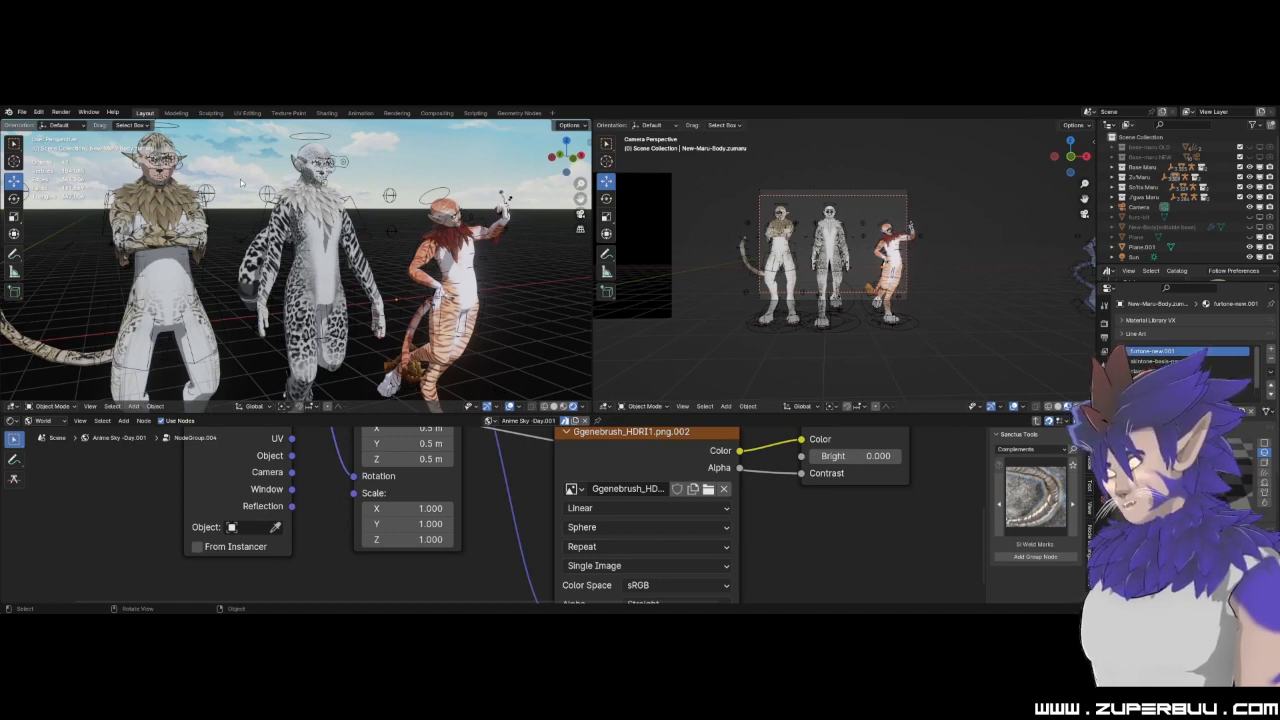
# Compare the posed characters up close and out to the whole scene, including the separate blue character.
pyautogui.moveTo(277, 238); pyautogui.dragTo(222, 244, button='middle')
pyautogui.scroll(3, 312, 238)
pyautogui.scroll(-3, 222, 244)
pyautogui.scroll(2, 282, 318)
pyautogui.moveTo(285, 322); pyautogui.dragTo(326, 288, button='middle')
pyautogui.scroll(3, 333, 303)
pyautogui.scroll(-7, 352, 296)
pyautogui.scroll(-3, 326, 288)
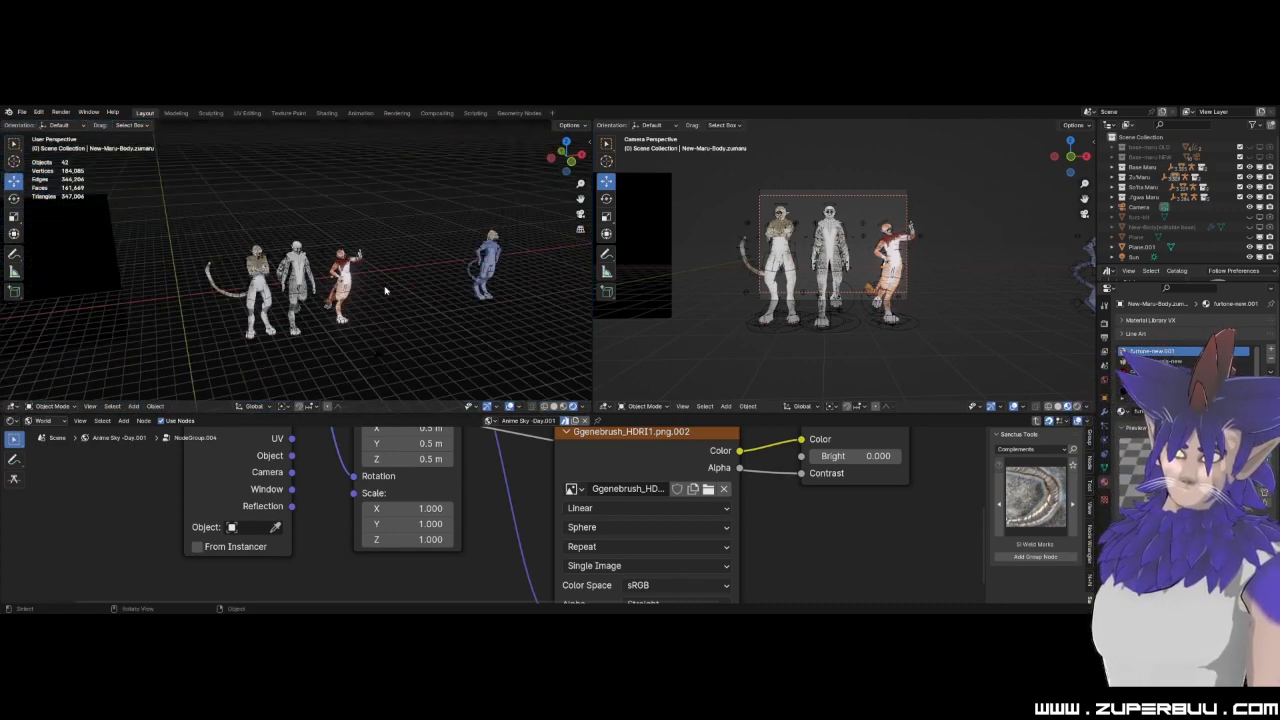
# Open the recent file GAKIDOU-TOON.blend and enlarge the 3D viewport over the timeline.
pyautogui.click(21, 112)
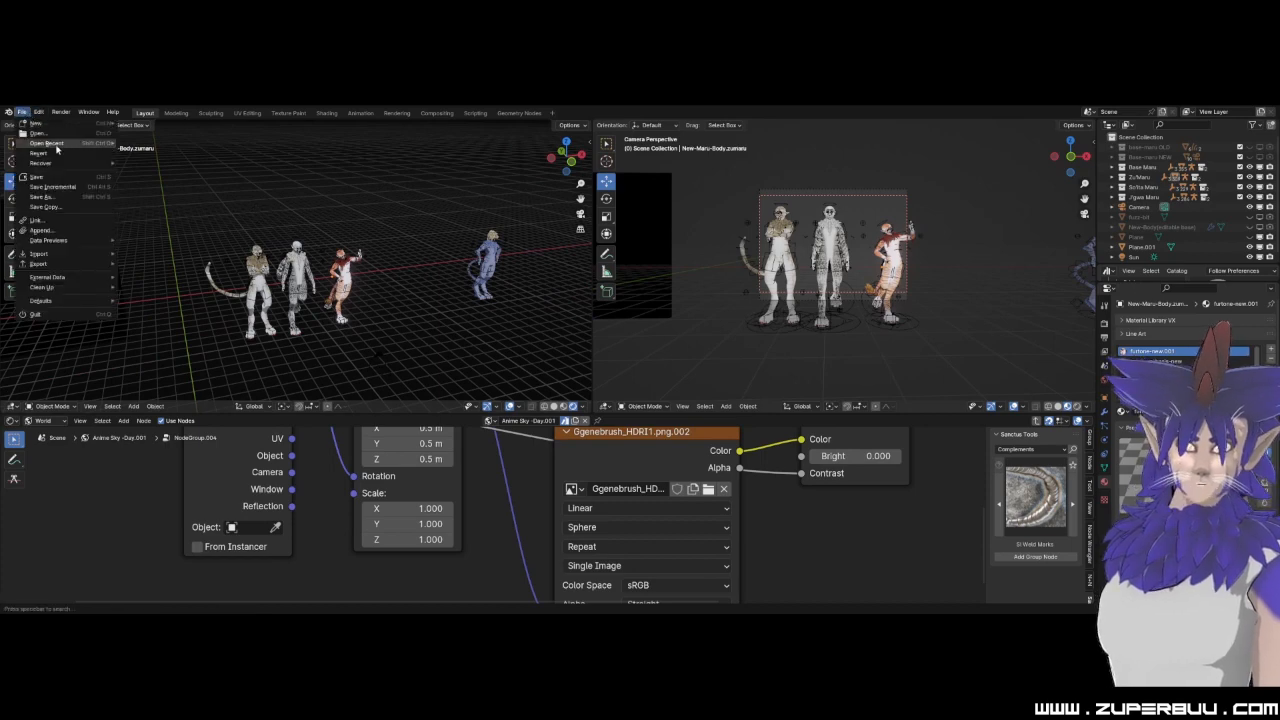
pyautogui.moveTo(57, 145)
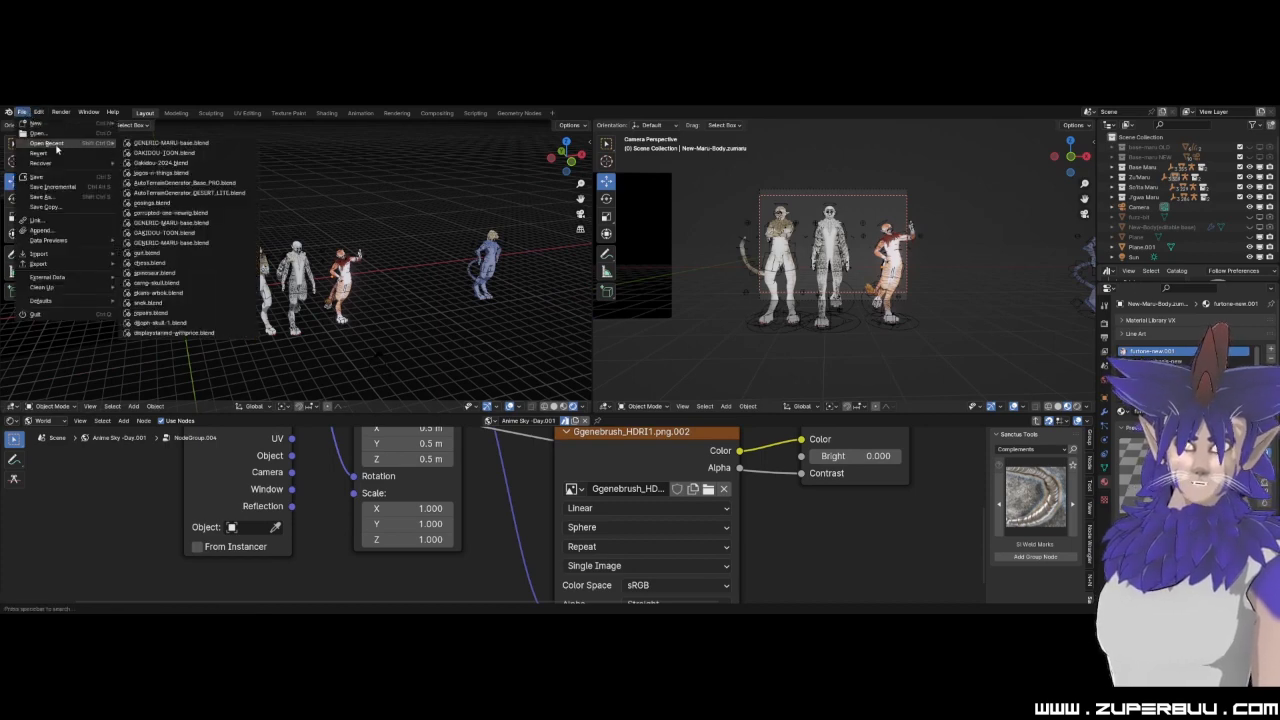
pyautogui.click(228, 153)
pyautogui.click(661, 377)
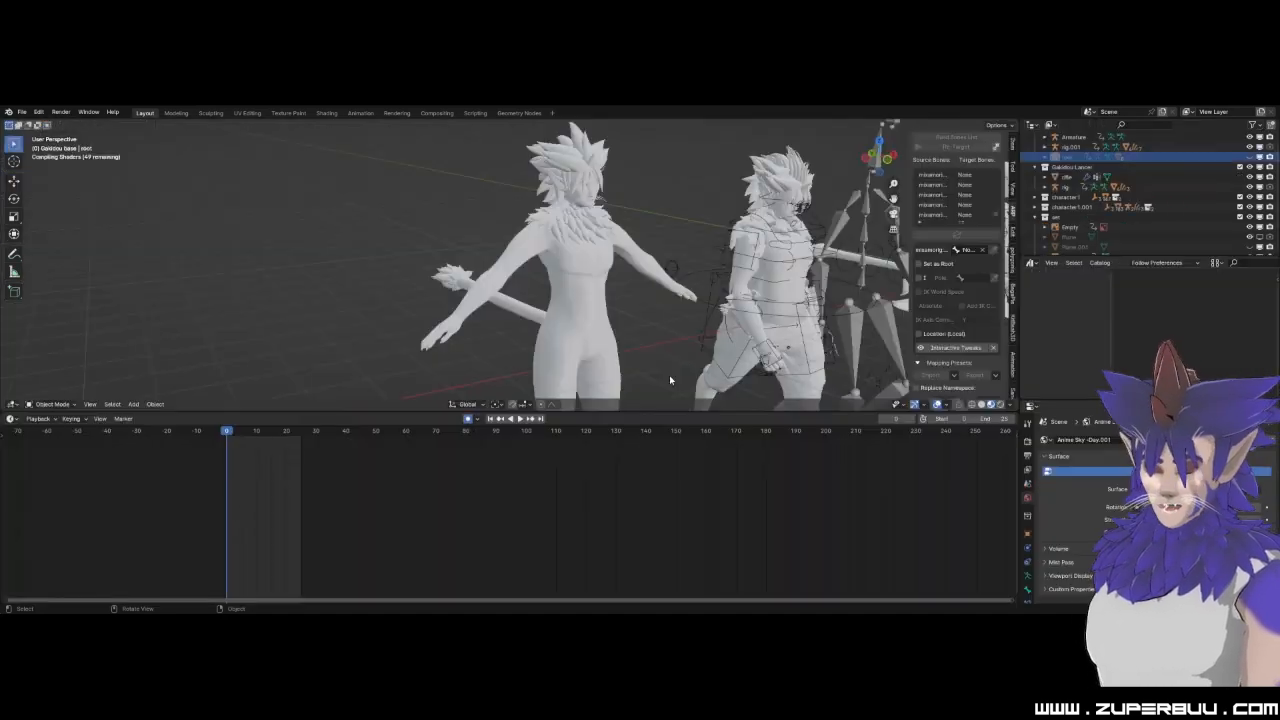
pyautogui.moveTo(669, 410); pyautogui.dragTo(669, 538)
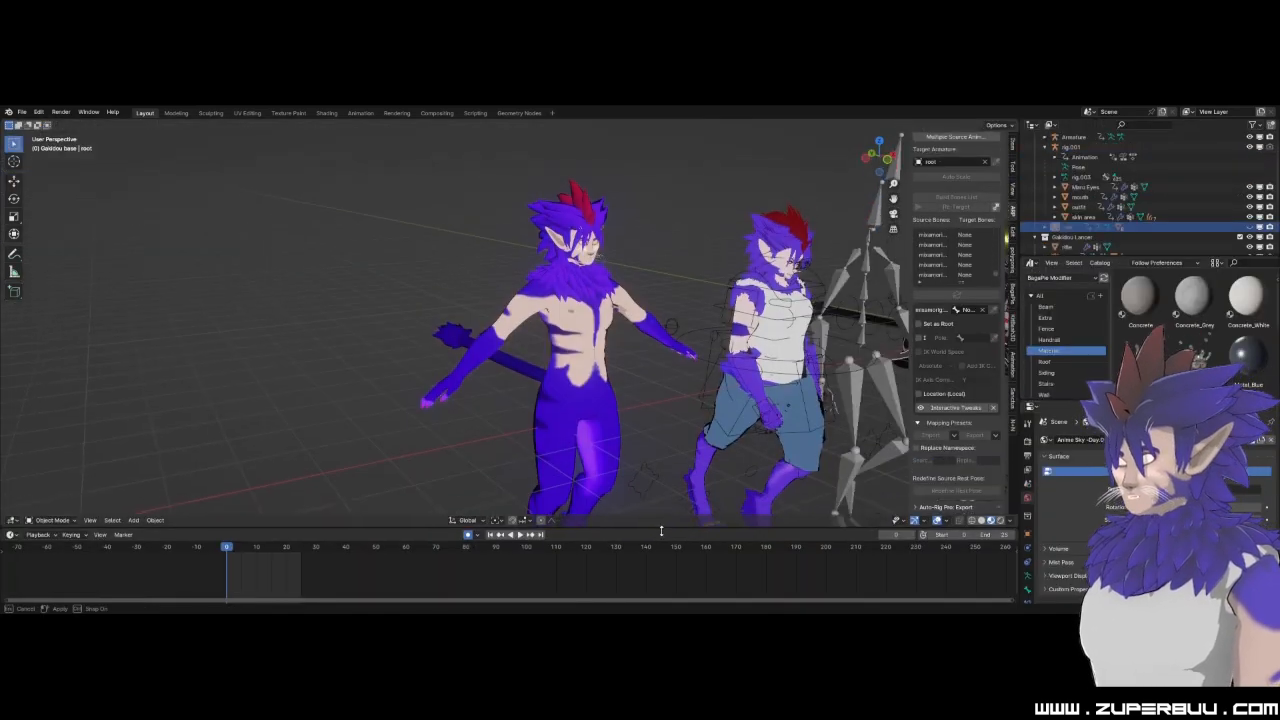
# Show the scene in front orthographic view and select the unclothed purple character to examine its whole body.
pyautogui.click(886, 160)
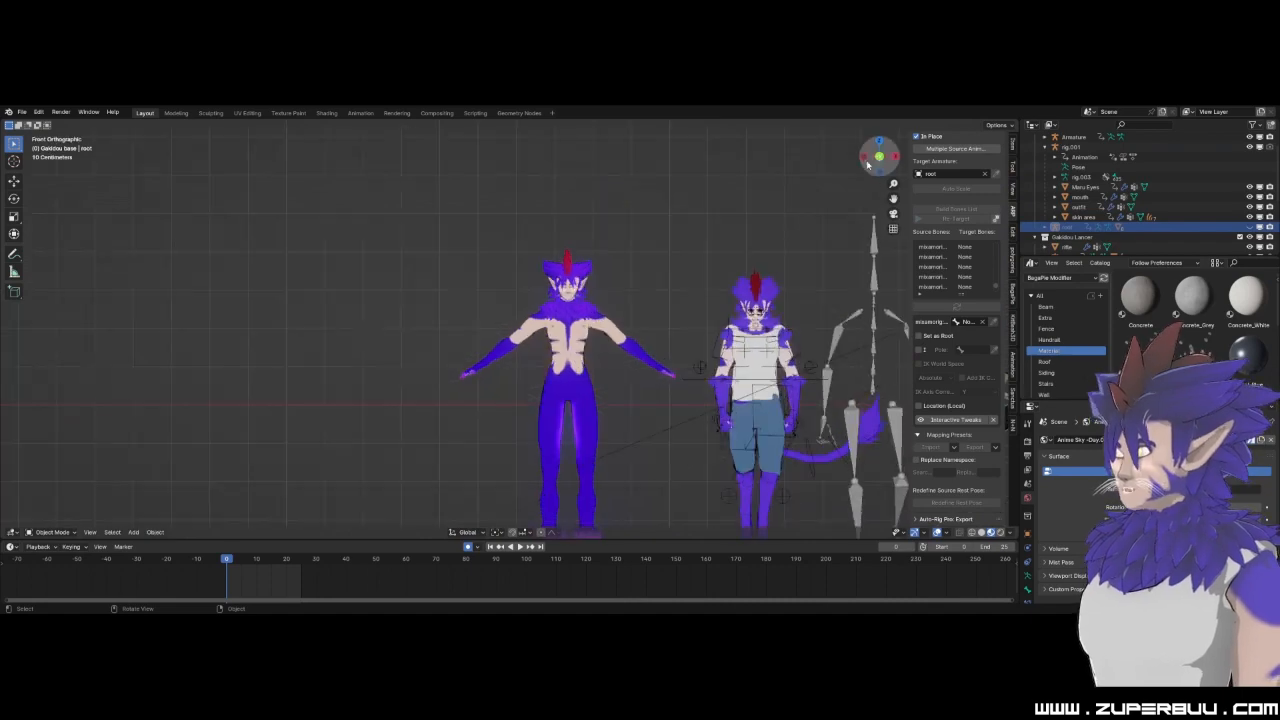
pyautogui.moveTo(449, 209); pyautogui.dragTo(639, 485)
pyautogui.keyDown('shift'); pyautogui.moveTo(632, 460); pyautogui.dragTo(565, 388, button='middle'); pyautogui.keyUp('shift')
pyautogui.scroll(-3, 564, 388)
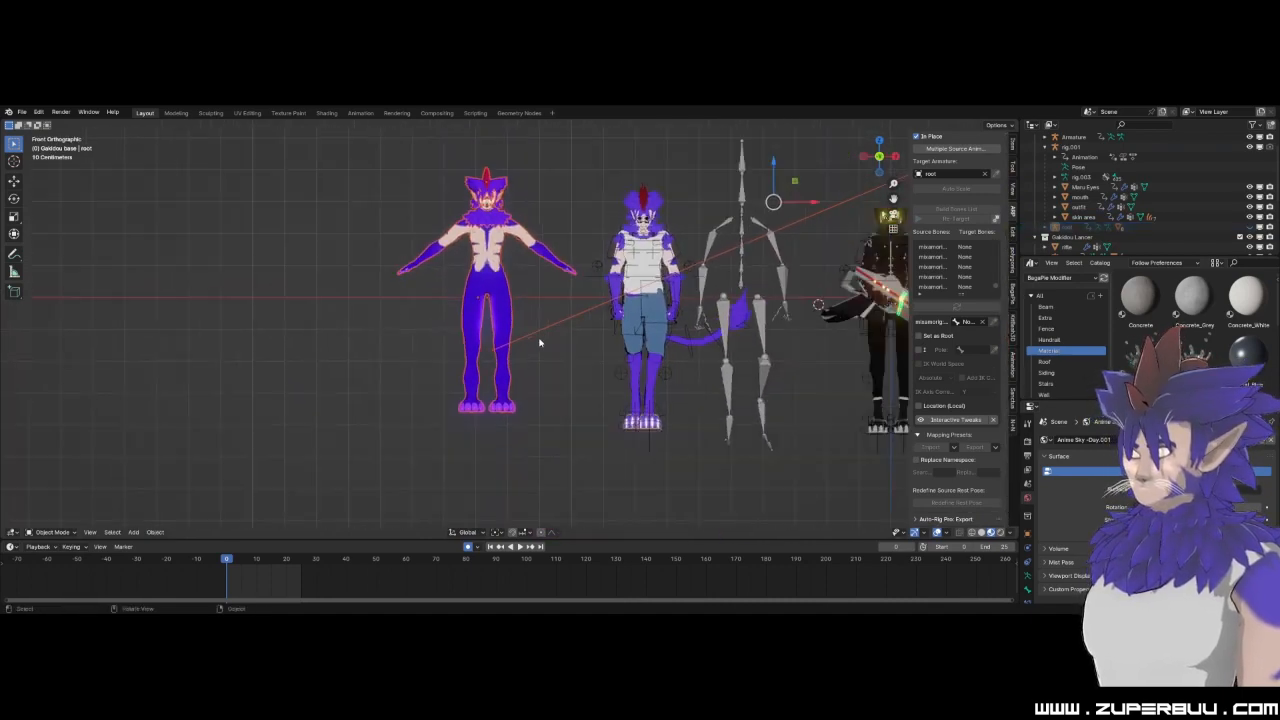
pyautogui.moveTo(729, 185); pyautogui.dragTo(731, 206)
pyautogui.scroll(2, 577, 265)
pyautogui.scroll(3, 577, 265)
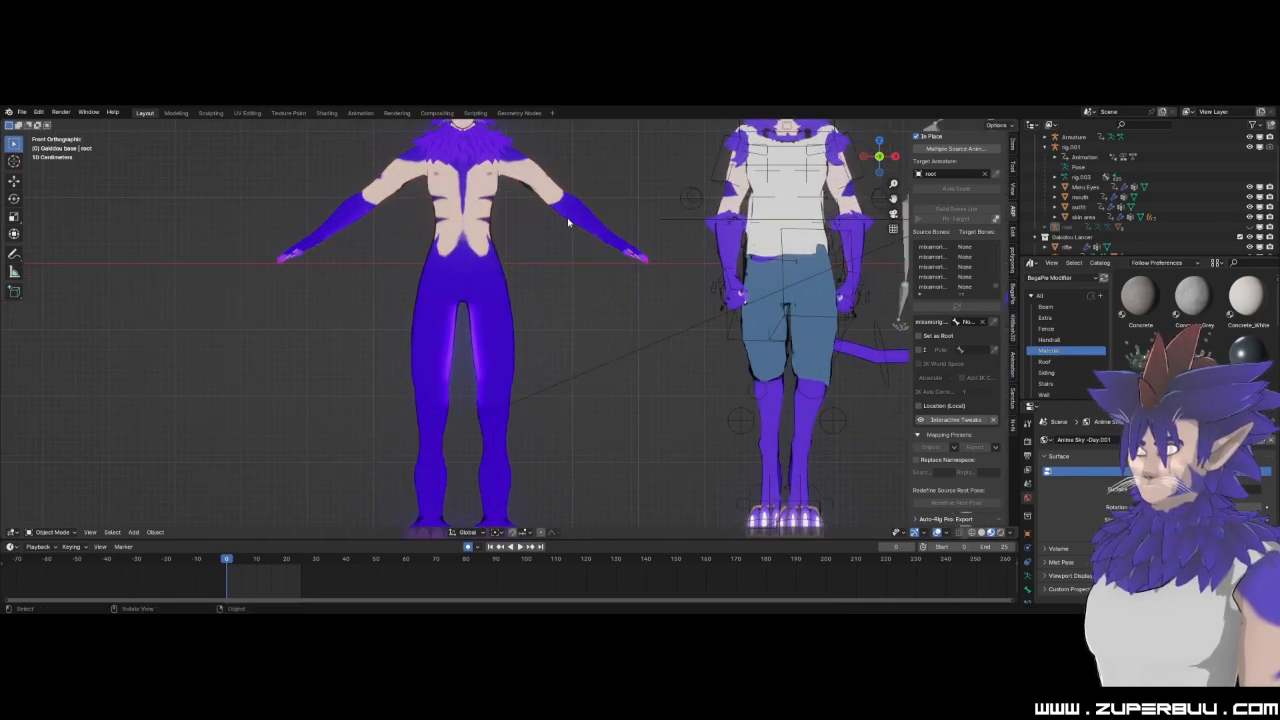
pyautogui.scroll(1, 585, 338)
pyautogui.scroll(3, 585, 338)
# Select the unclothed character's mane and inspect its hair-violet material settings, then deselect it.
pyautogui.click(475, 256)
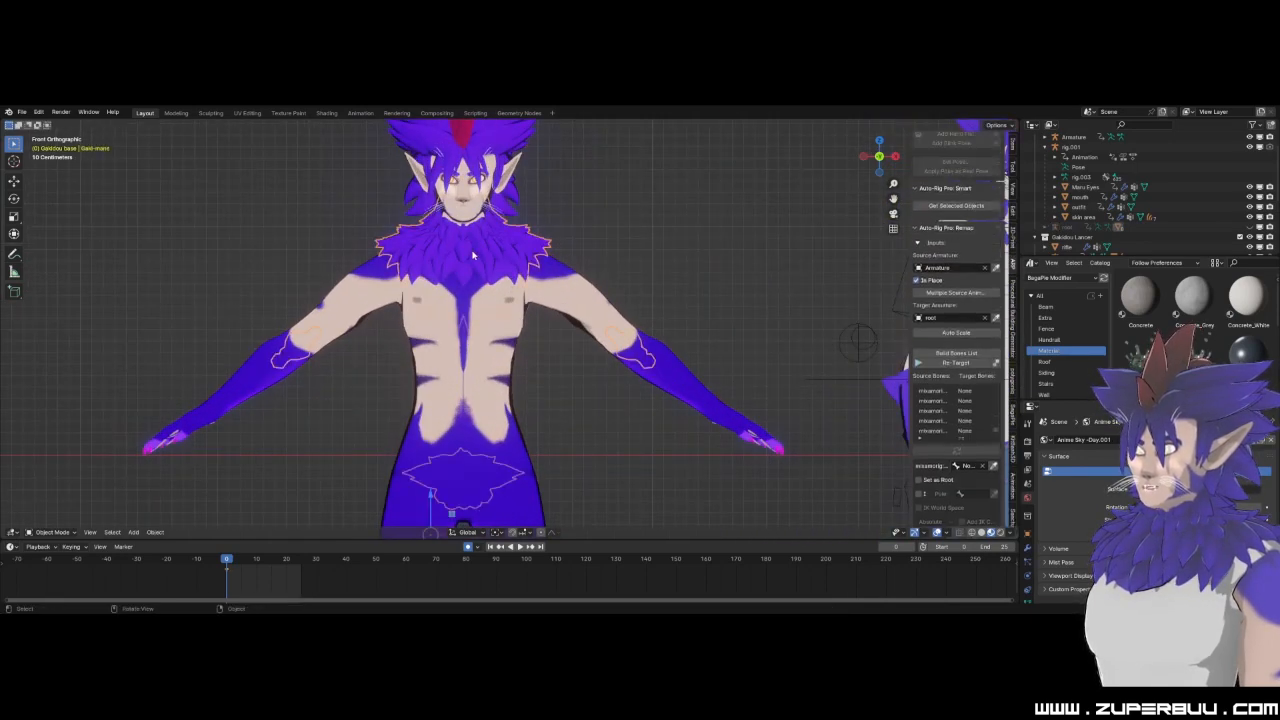
pyautogui.click(1028, 574)
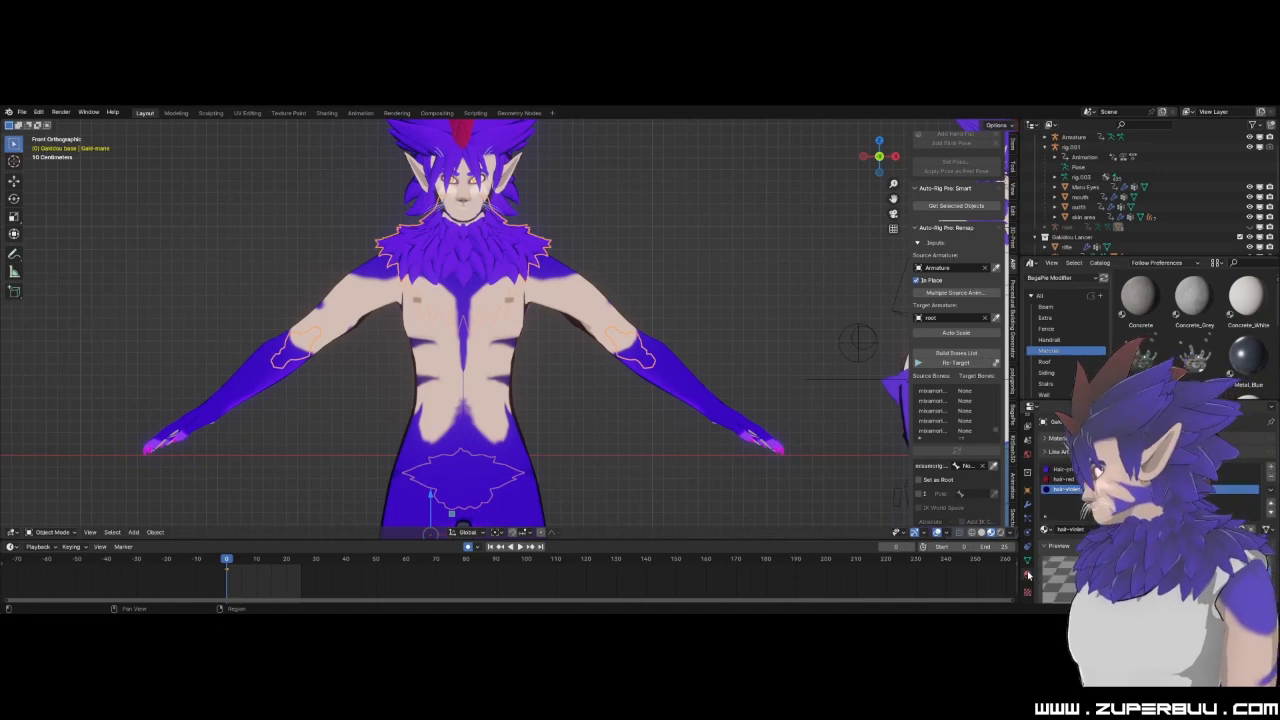
pyautogui.scroll(-5, 1046, 566)
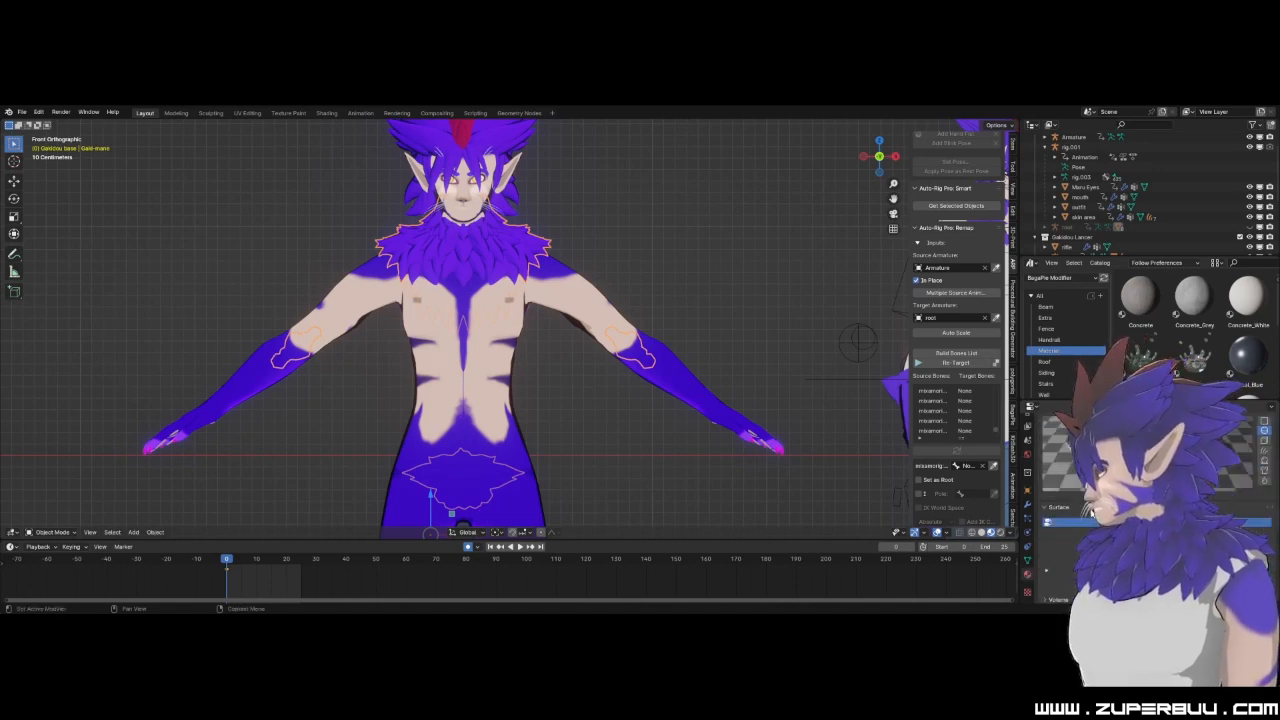
pyautogui.scroll(5, 1046, 480)
pyautogui.scroll(-3, 604, 366)
pyautogui.click(635, 237)
# Put the clothed purple character's rig.001 into Pose Mode and clear all of its bone transforms.
pyautogui.keyDown('shift'); pyautogui.moveTo(700, 250); pyautogui.dragTo(464, 276, button='middle'); pyautogui.keyUp('shift')
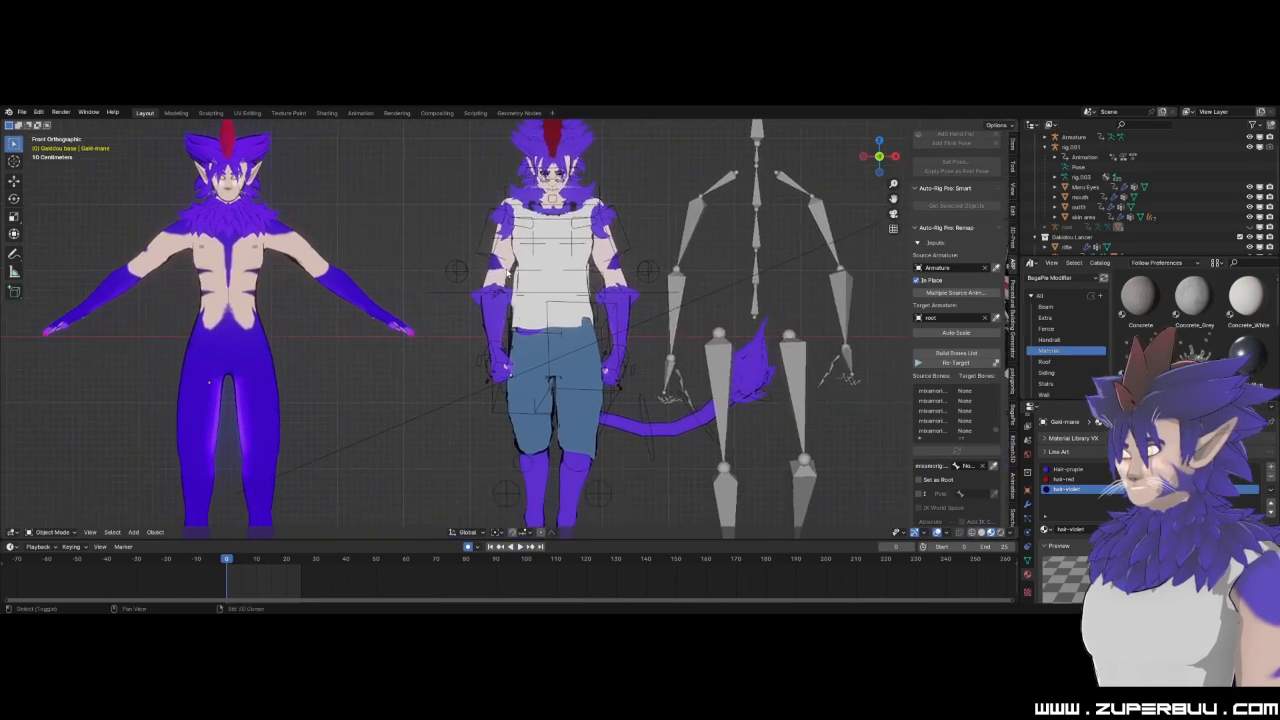
pyautogui.click(464, 276)
pyautogui.click(48, 532)
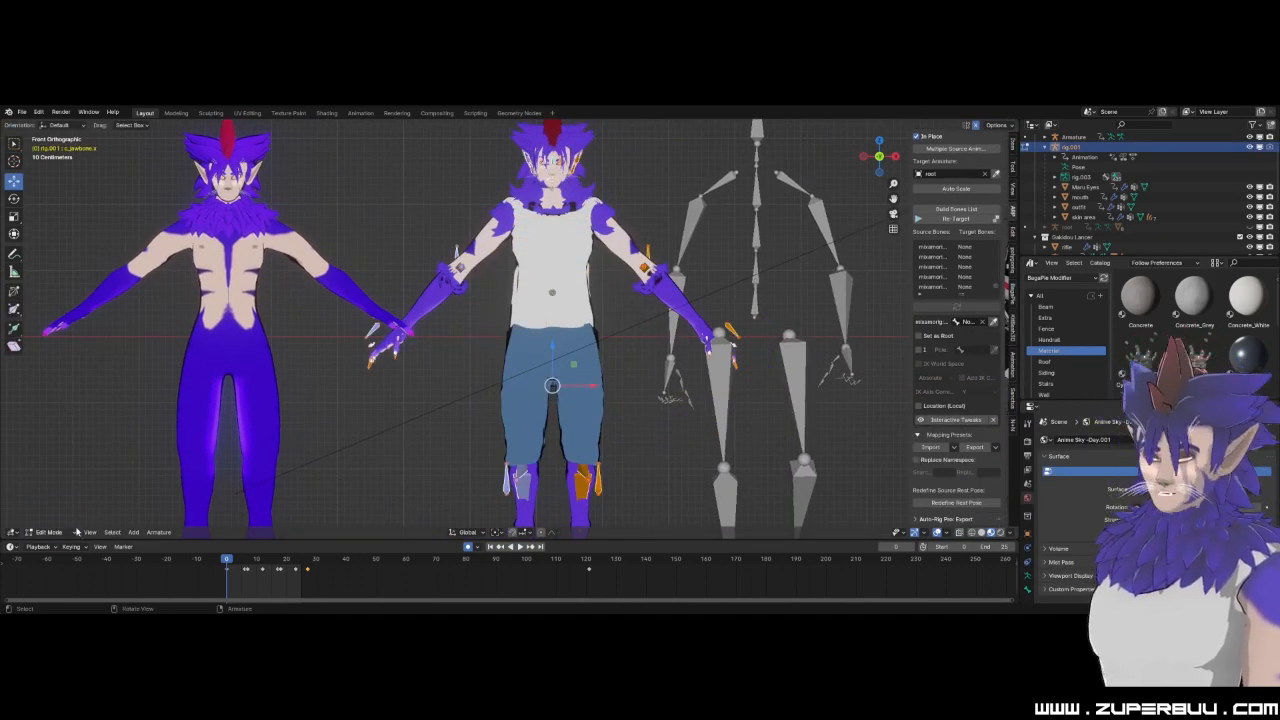
pyautogui.click(48, 532)
pyautogui.click(50, 518)
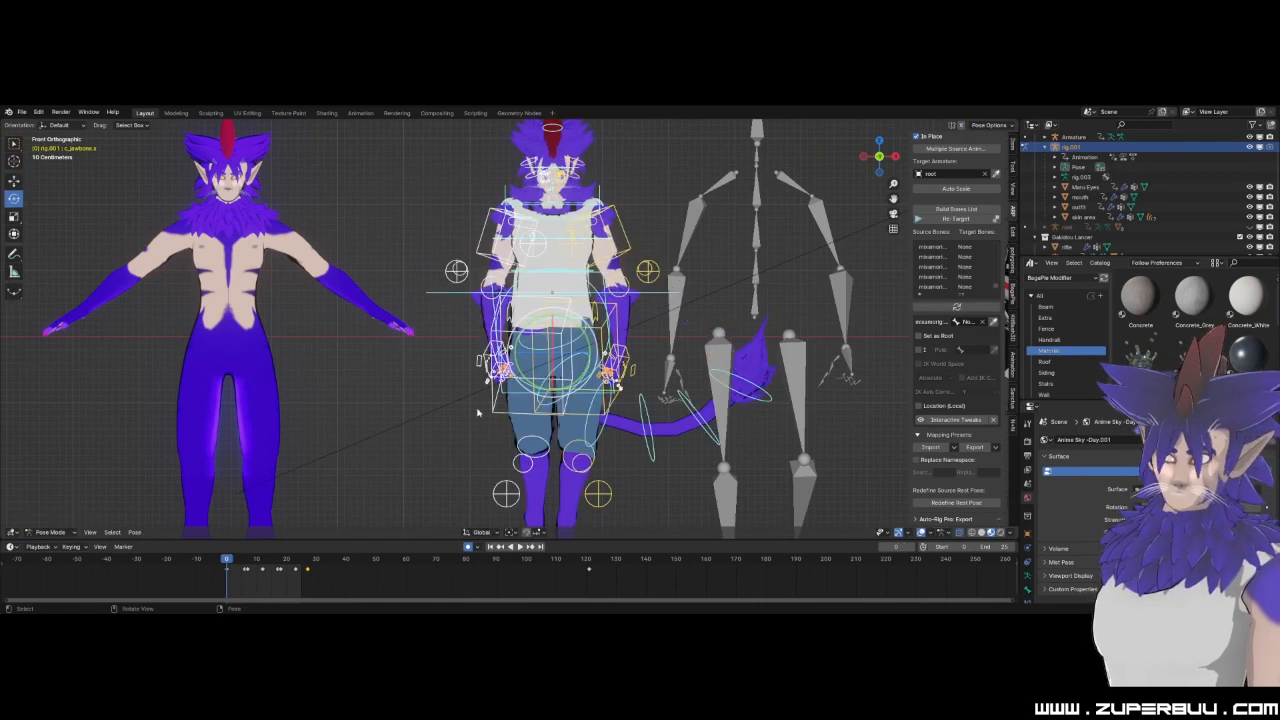
pyautogui.click(134, 532)
pyautogui.moveTo(190, 316)
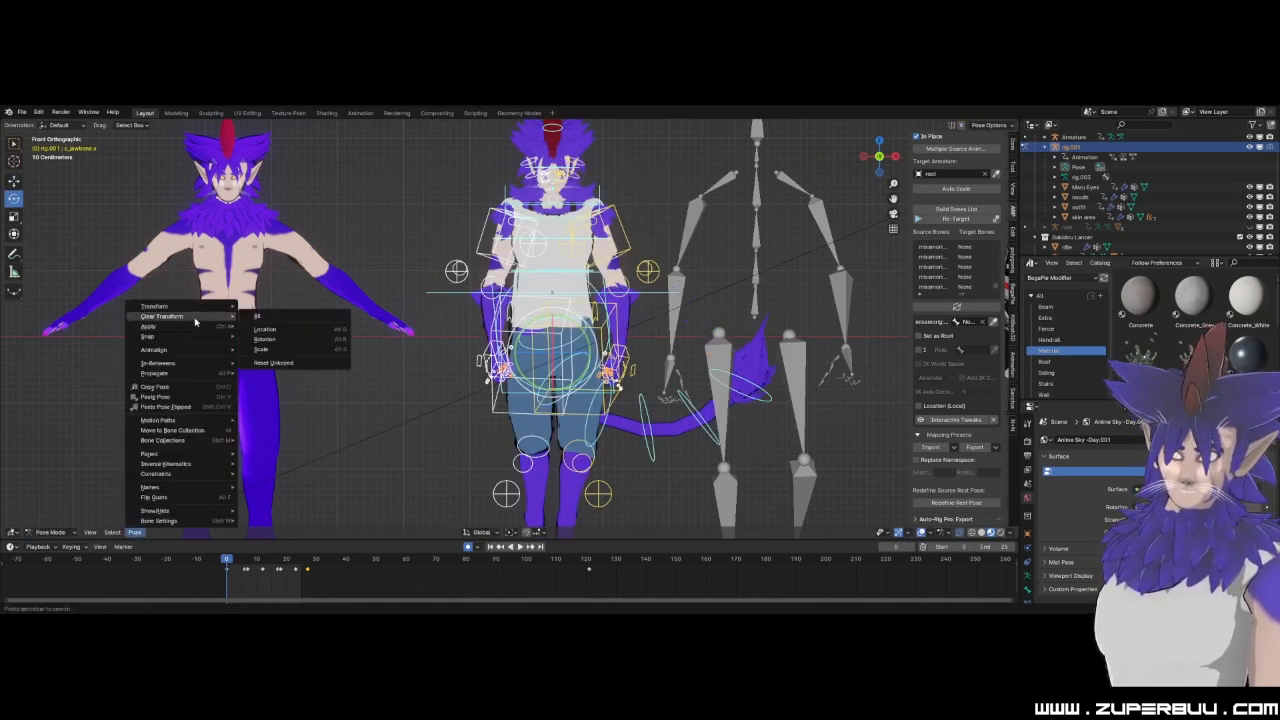
pyautogui.click(265, 322)
# Hide the viewport sidebar and return the clothed character's rig to Object Mode, leaving it deselected.
pyautogui.press('n')
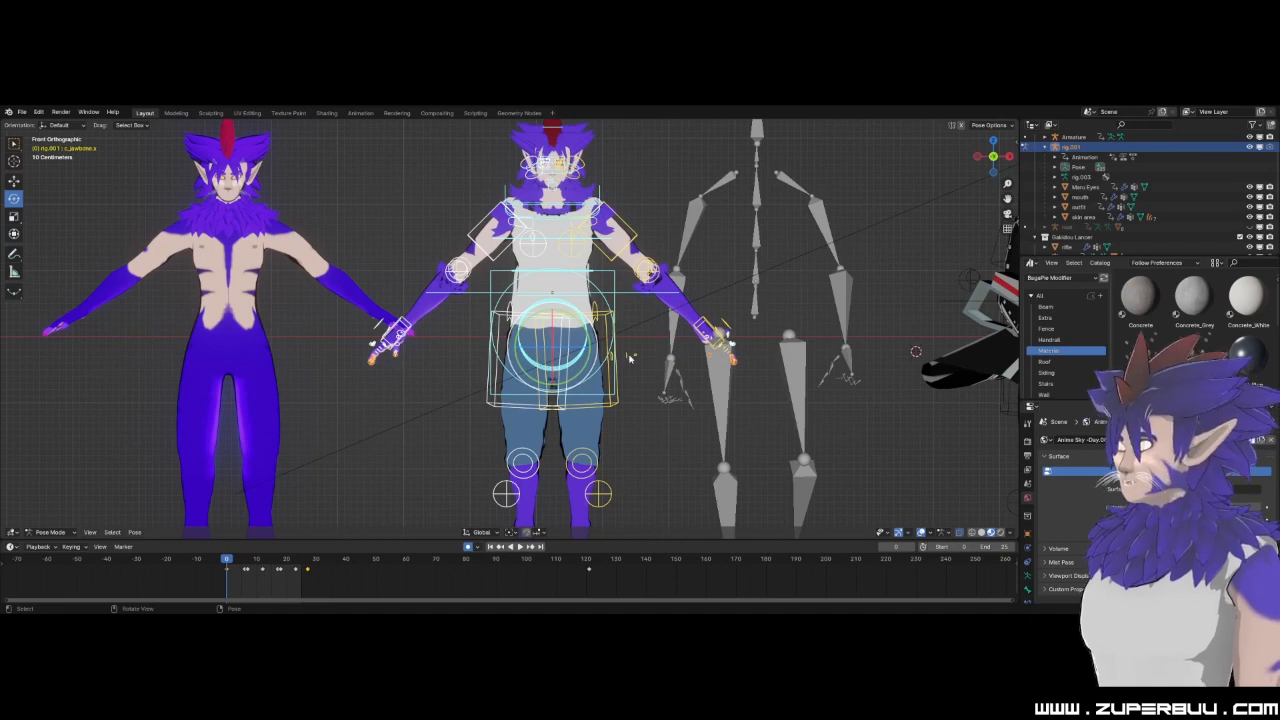
pyautogui.scroll(-4, 626, 356)
pyautogui.click(48, 532)
pyautogui.click(50, 497)
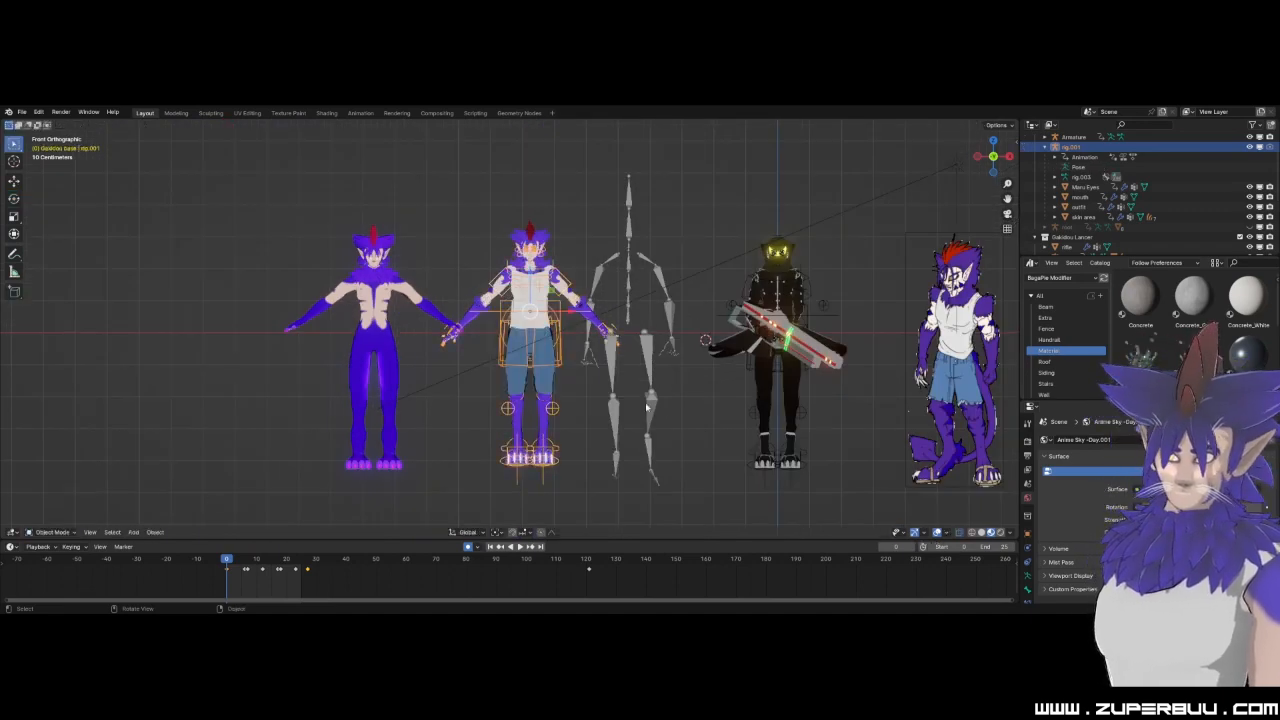
pyautogui.click(667, 410)
# Examine the 2D reference drawing of the purple character beside the models, from its full figure to its face.
pyautogui.scroll(-1, 668, 410)
pyautogui.keyDown('shift'); pyautogui.moveTo(791, 393); pyautogui.dragTo(461, 402, button='middle'); pyautogui.keyUp('shift')
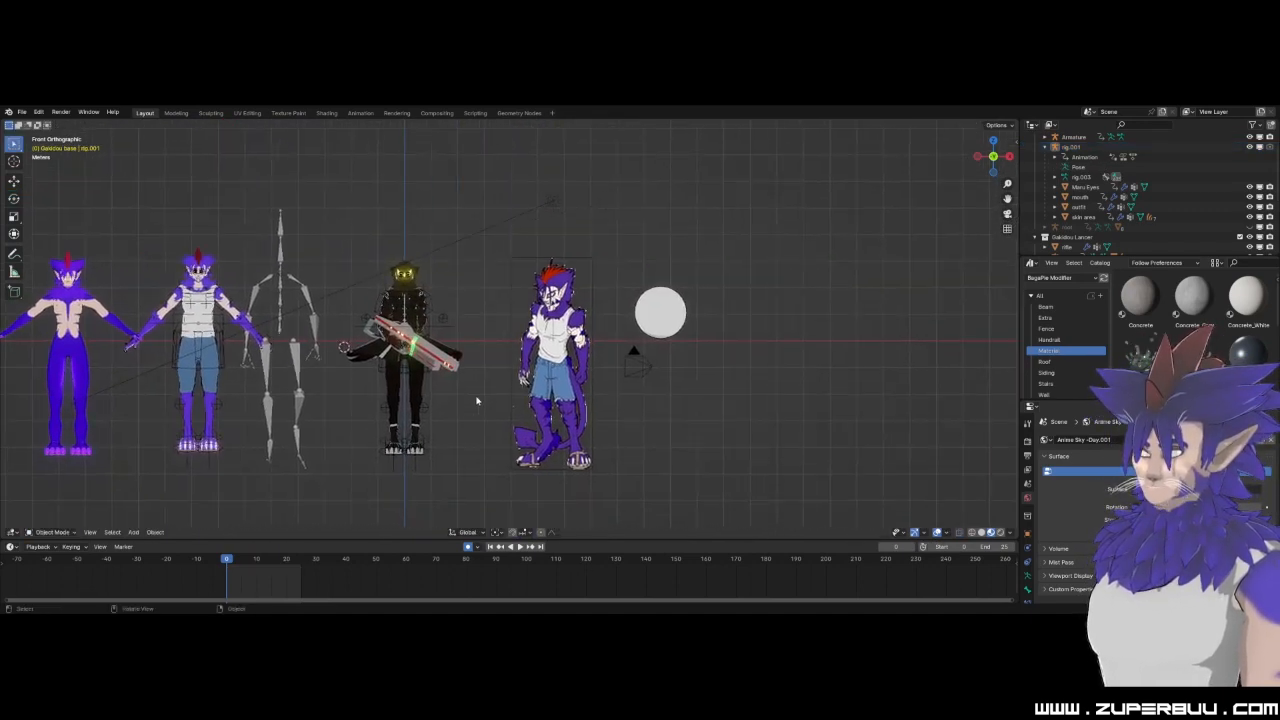
pyautogui.scroll(6, 461, 402)
pyautogui.click(672, 356)
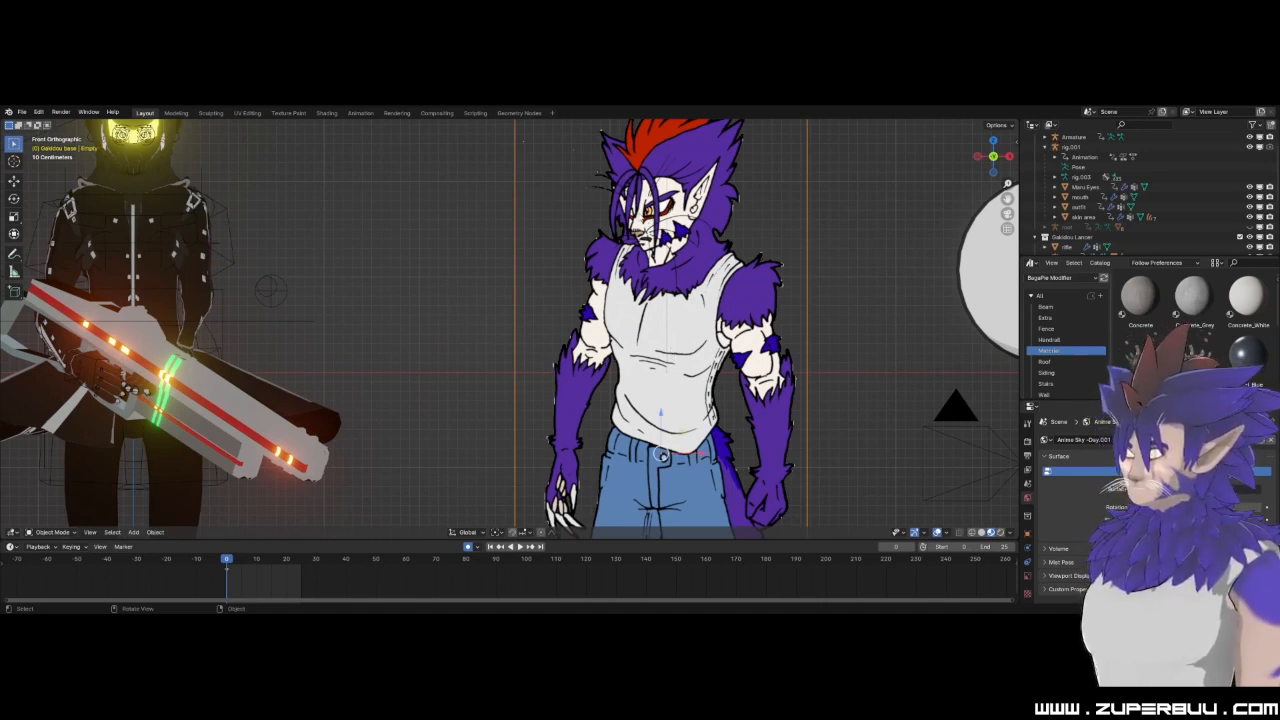
pyautogui.click(423, 259)
pyautogui.scroll(-6, 420, 300)
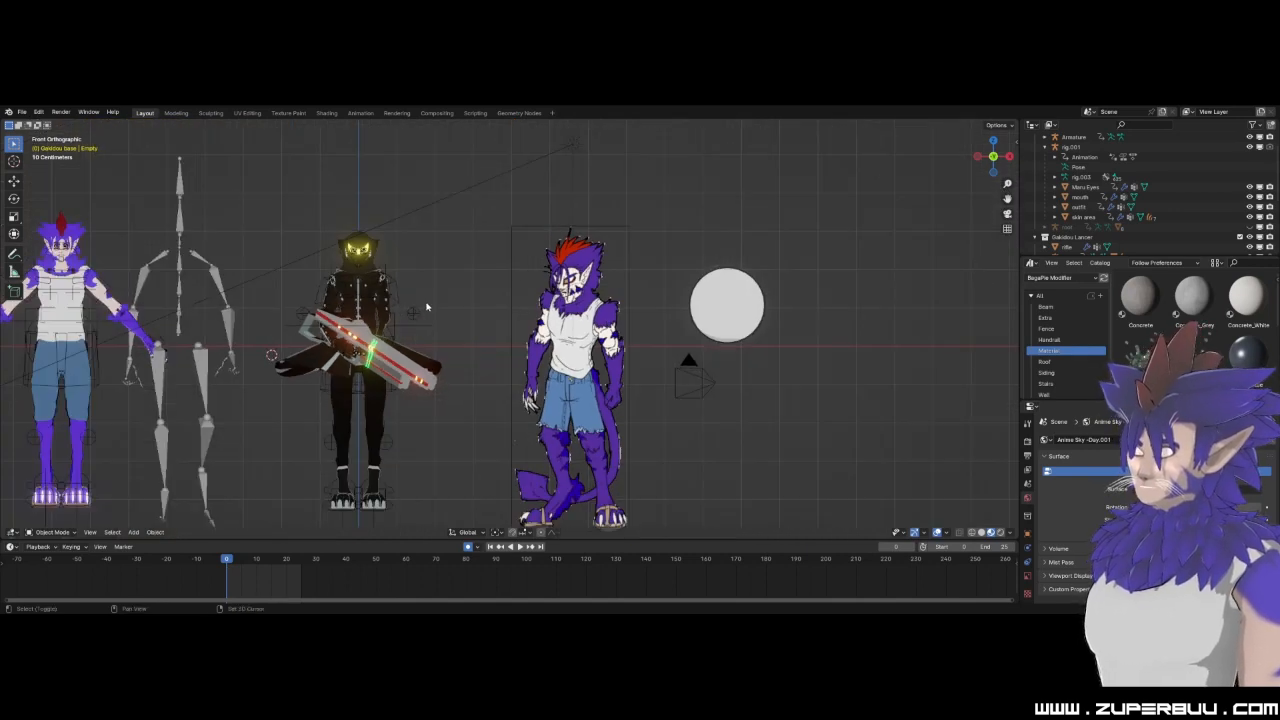
pyautogui.keyDown('shift'); pyautogui.moveTo(427, 307); pyautogui.dragTo(437, 368, button='middle'); pyautogui.keyUp('shift')
pyautogui.scroll(6, 437, 368)
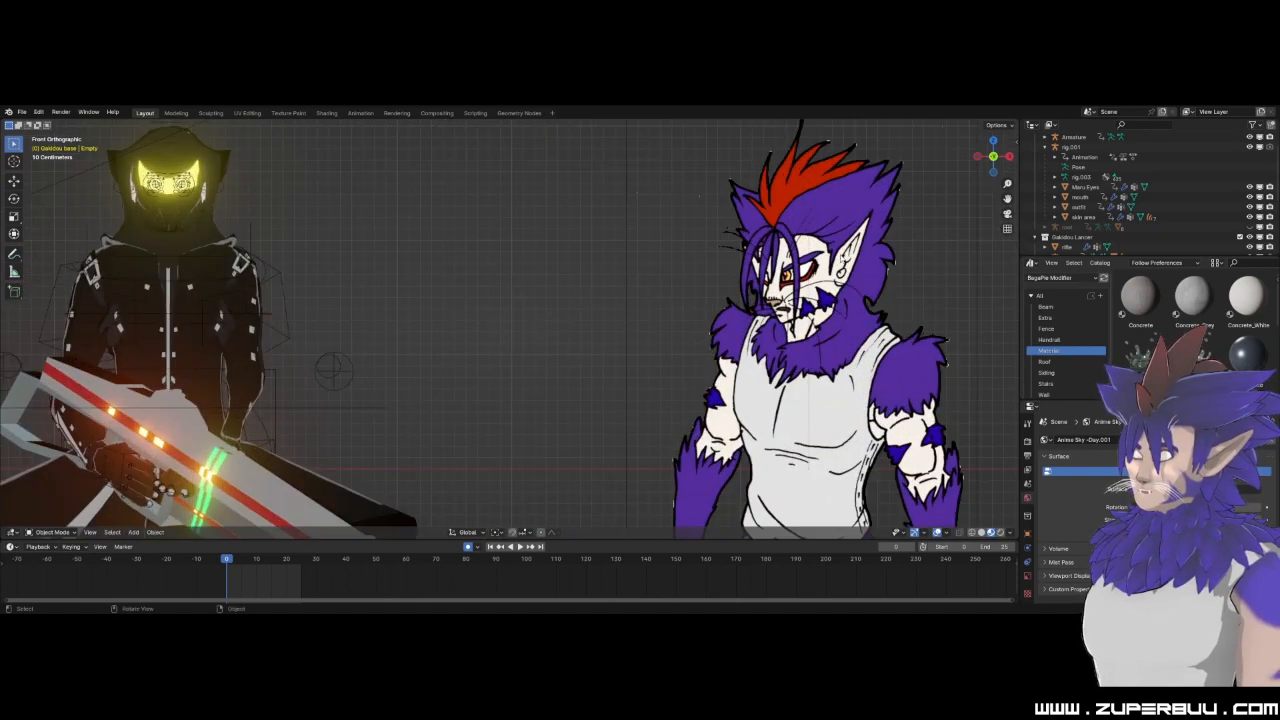
pyautogui.scroll(-4, 471, 288)
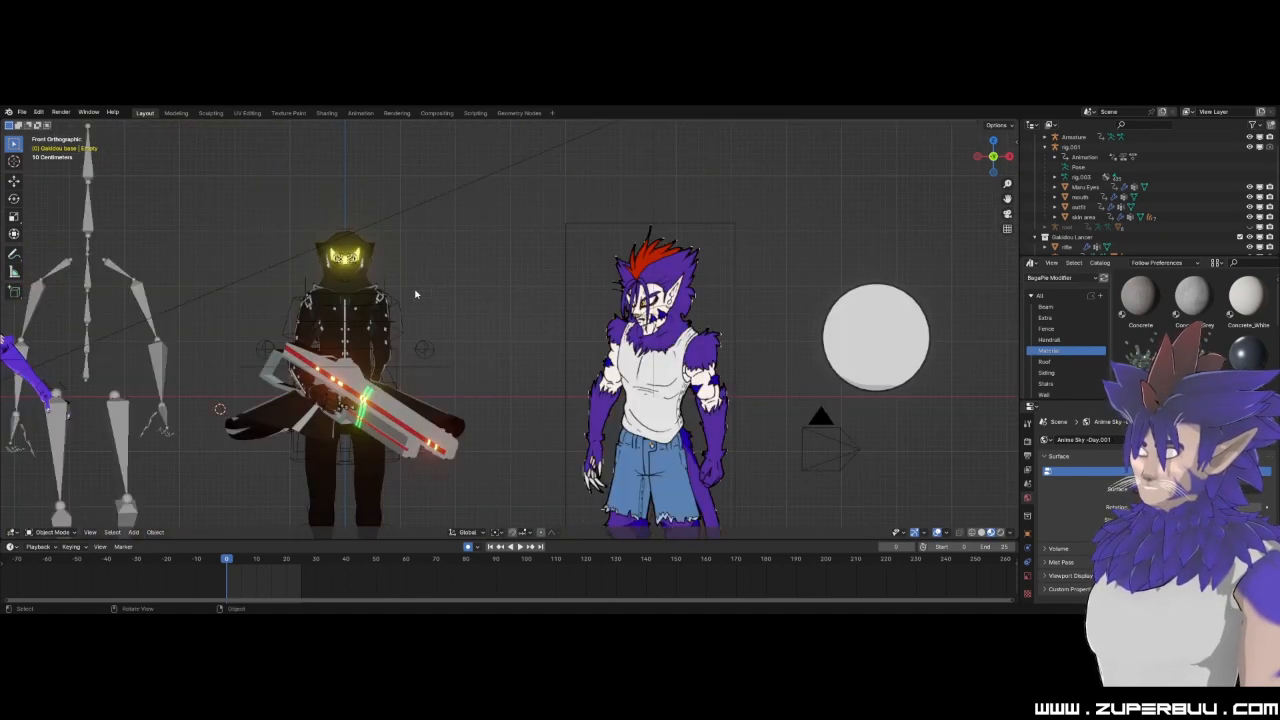
# Bring the dark-suited character with the glowing visor into view and select its gakidou-lancer-suit.001 outfit.
pyautogui.keyDown('shift'); pyautogui.moveTo(373, 294); pyautogui.dragTo(675, 330, button='middle'); pyautogui.keyUp('shift')
pyautogui.scroll(2, 771, 326)
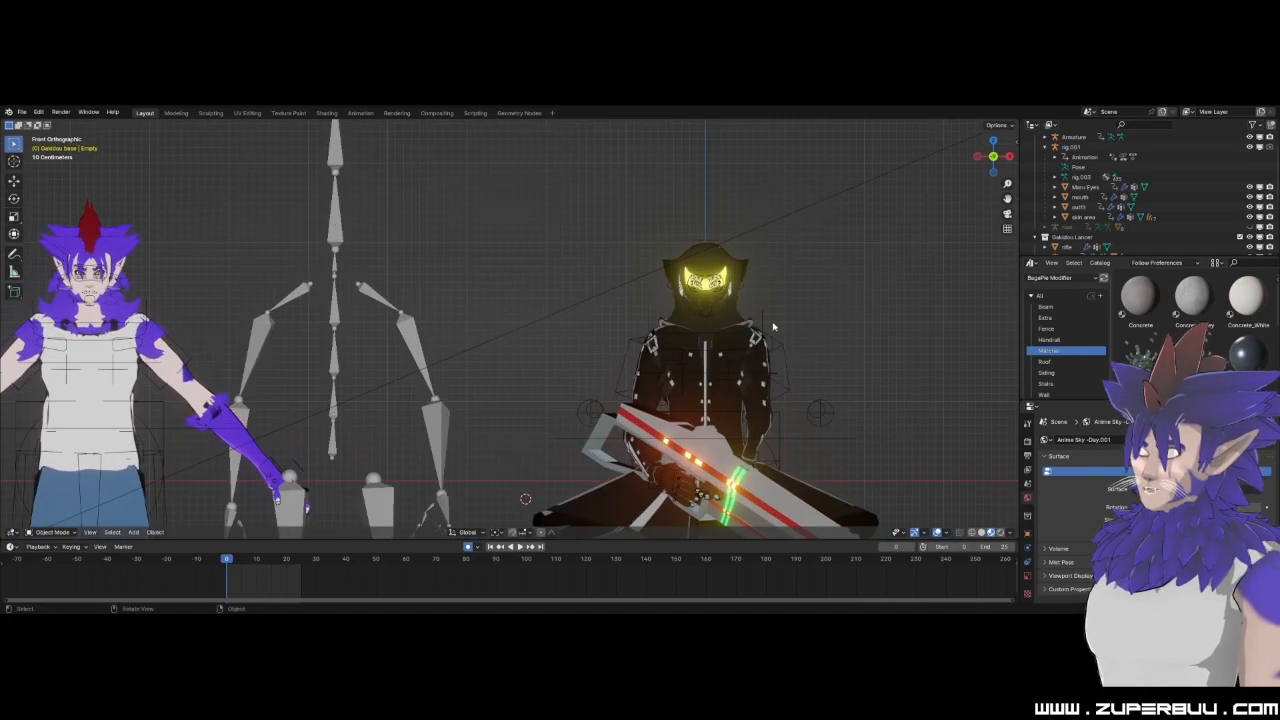
pyautogui.click(745, 280)
pyautogui.scroll(-2, 793, 300)
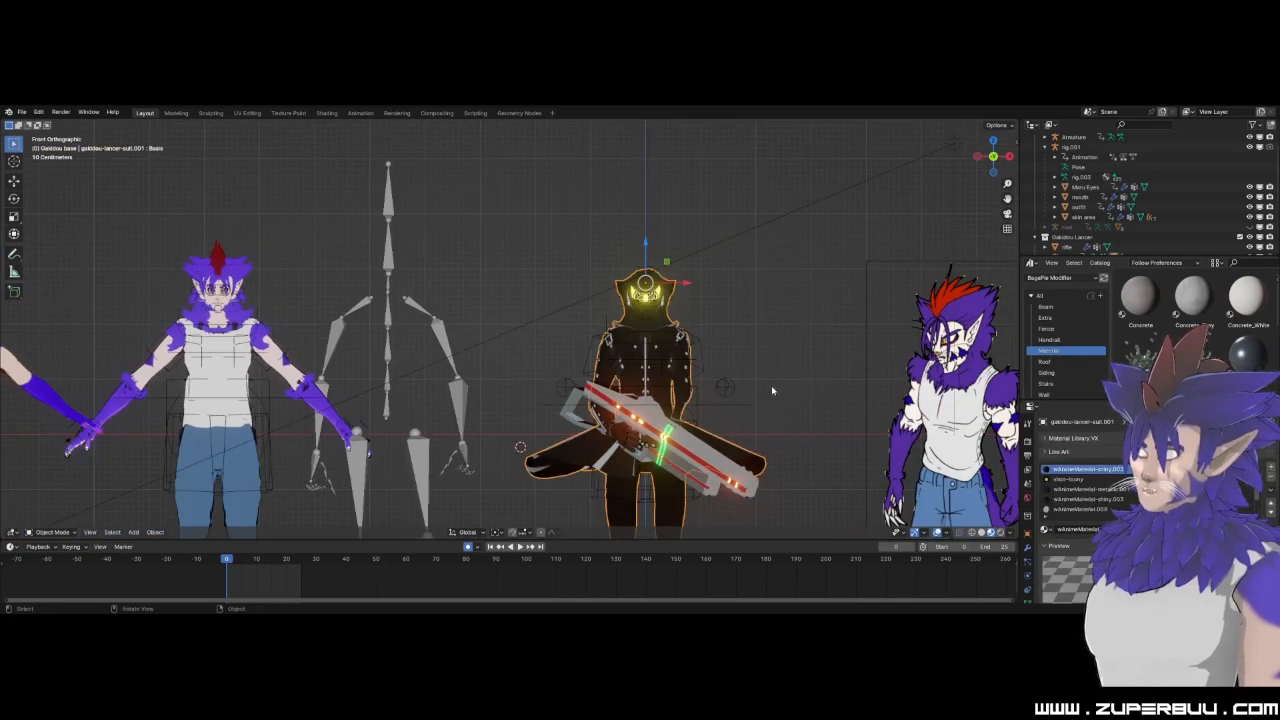
# Examine the dark-suited character's coat, weapon and glowing visor from angled views.
pyautogui.keyDown('shift'); pyautogui.moveTo(605, 434); pyautogui.dragTo(665, 224, button='middle'); pyautogui.keyUp('shift')
pyautogui.moveTo(594, 306); pyautogui.dragTo(605, 254, button='middle')
pyautogui.click(622, 294)
pyautogui.click(609, 315)
pyautogui.scroll(-4, 606, 313)
pyautogui.scroll(2, 606, 313)
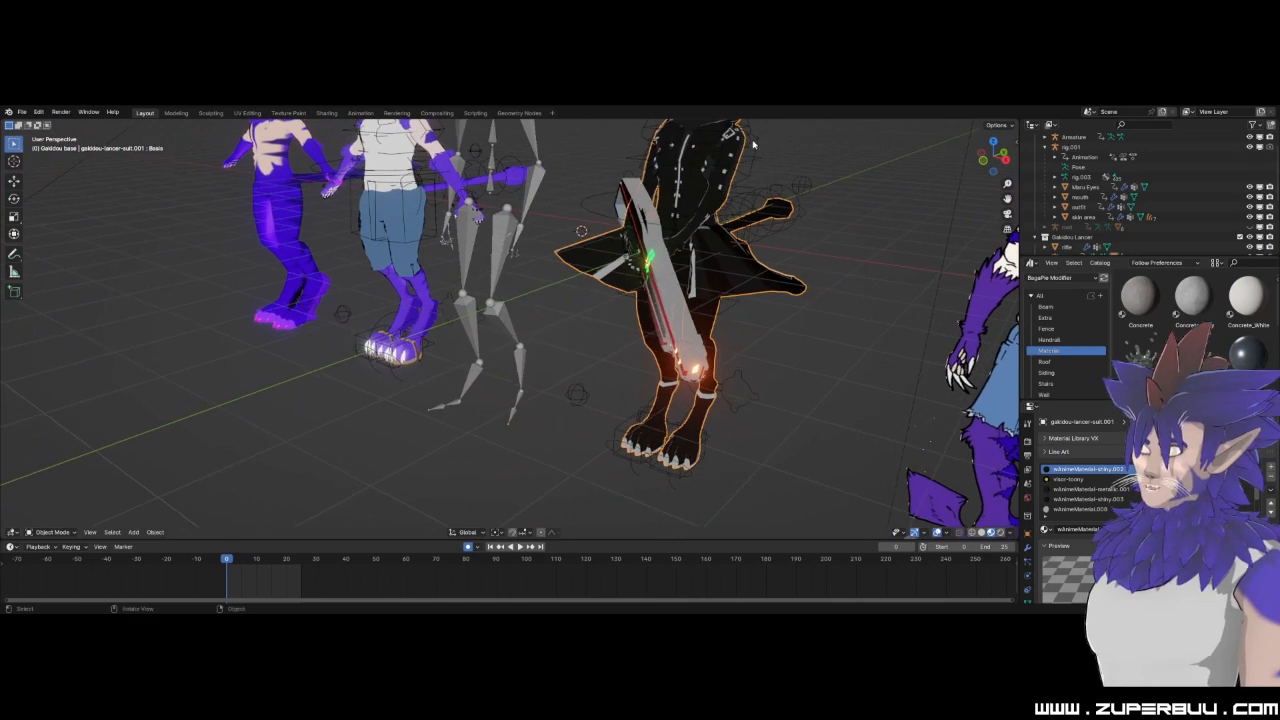
pyautogui.keyDown('shift'); pyautogui.moveTo(726, 188); pyautogui.dragTo(632, 283, button='middle'); pyautogui.keyUp('shift')
pyautogui.scroll(4, 660, 270)
pyautogui.scroll(-4, 688, 340)
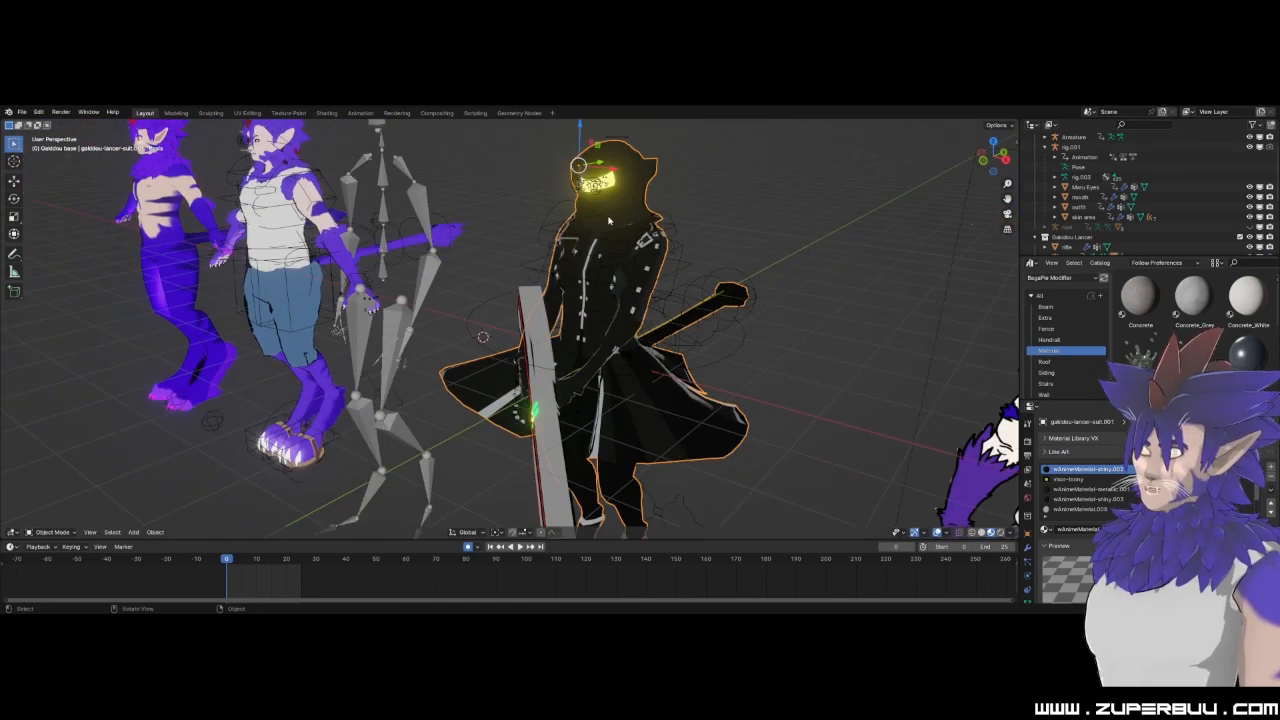
# Examine the dark-suited character's legs and glowing weapon up close, and clear the outfit selection.
pyautogui.moveTo(614, 352); pyautogui.dragTo(622, 210, button='middle')
pyautogui.scroll(3, 603, 428)
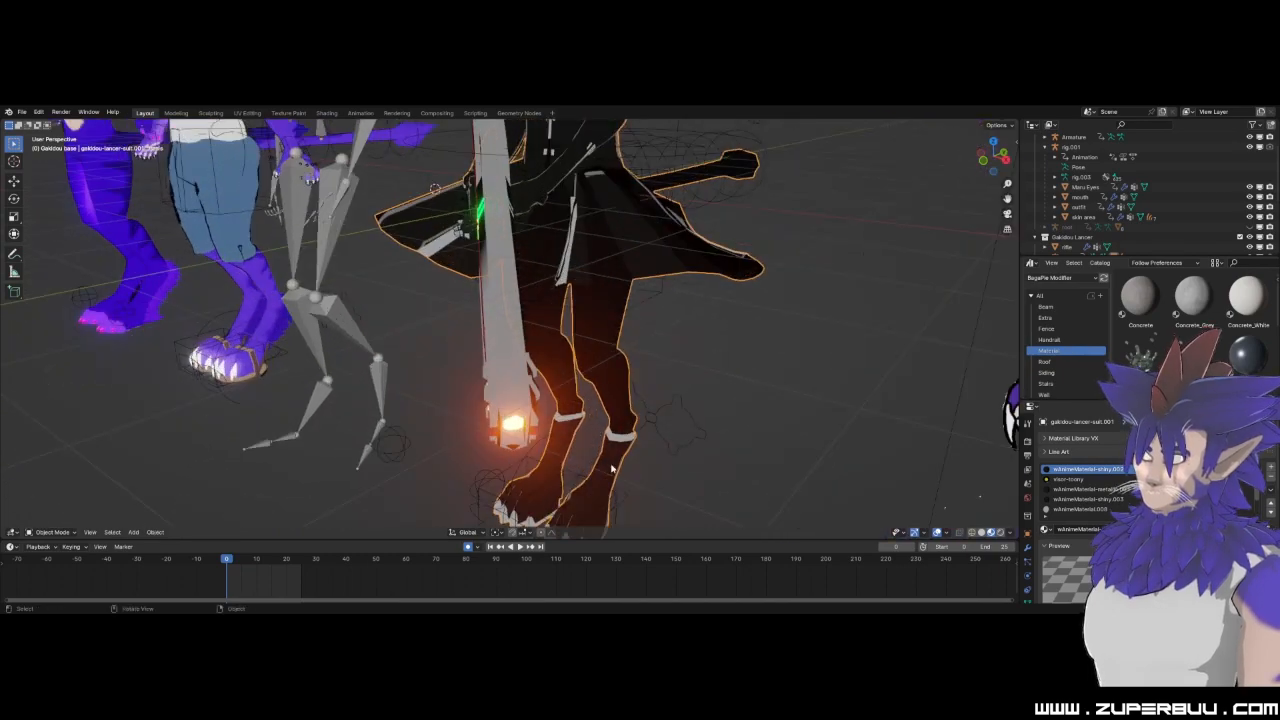
pyautogui.moveTo(597, 308); pyautogui.dragTo(775, 411, button='middle')
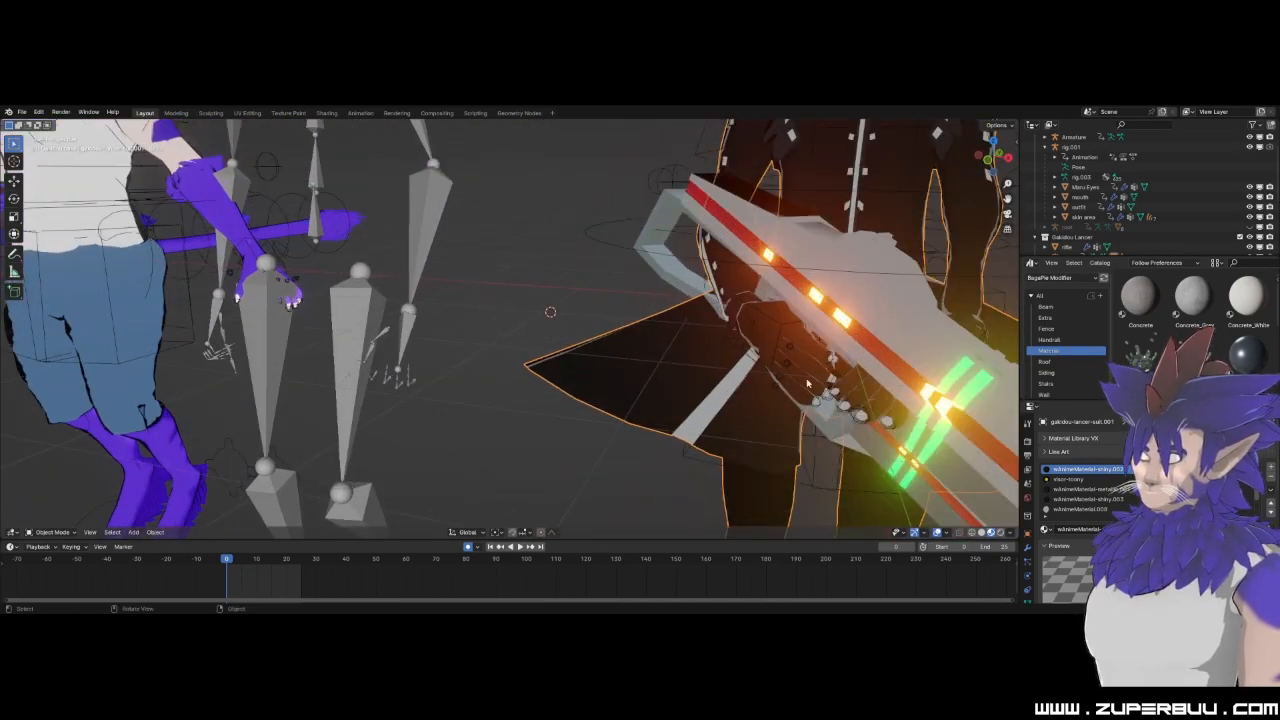
pyautogui.scroll(-9, 786, 371)
pyautogui.click(703, 291)
pyautogui.moveTo(428, 388); pyautogui.dragTo(648, 352, button='middle')
pyautogui.scroll(2, 717, 380)
pyautogui.keyDown('shift'); pyautogui.moveTo(848, 391); pyautogui.dragTo(637, 386, button='middle'); pyautogui.keyUp('shift')
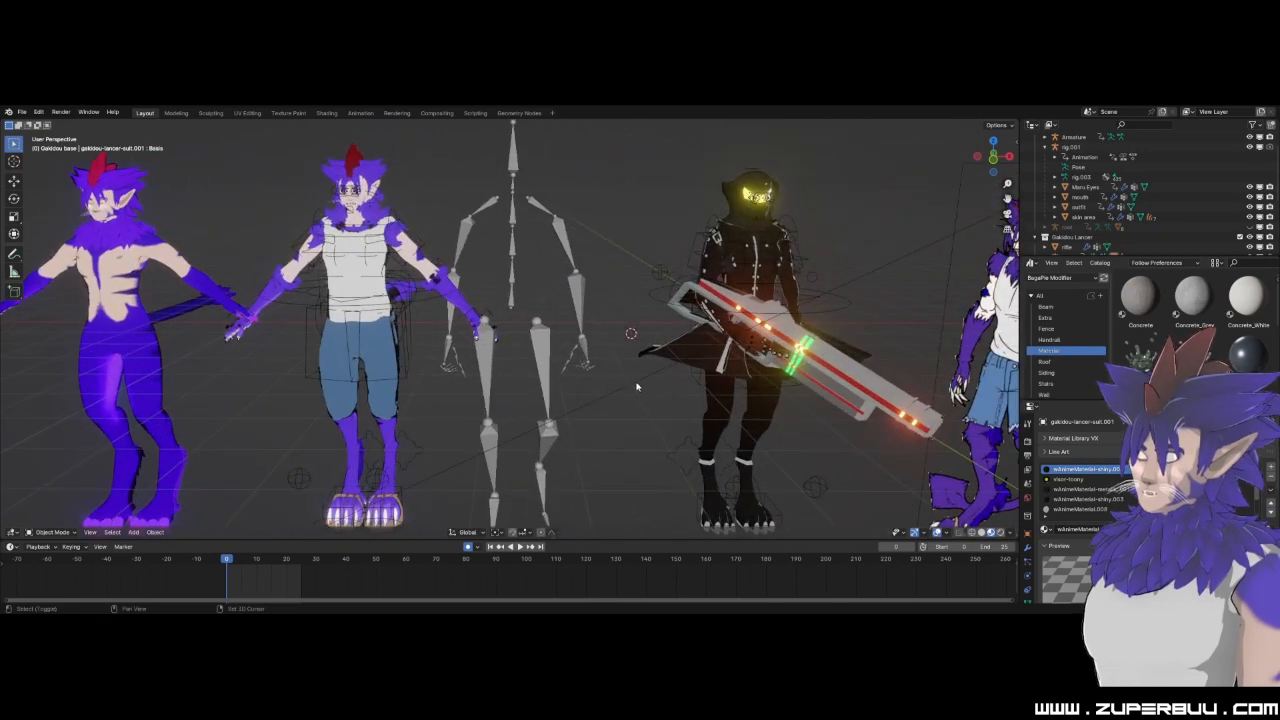
# Play the scene animation briefly, stop it and return to the first frame with all characters in view.
pyautogui.click(519, 548)
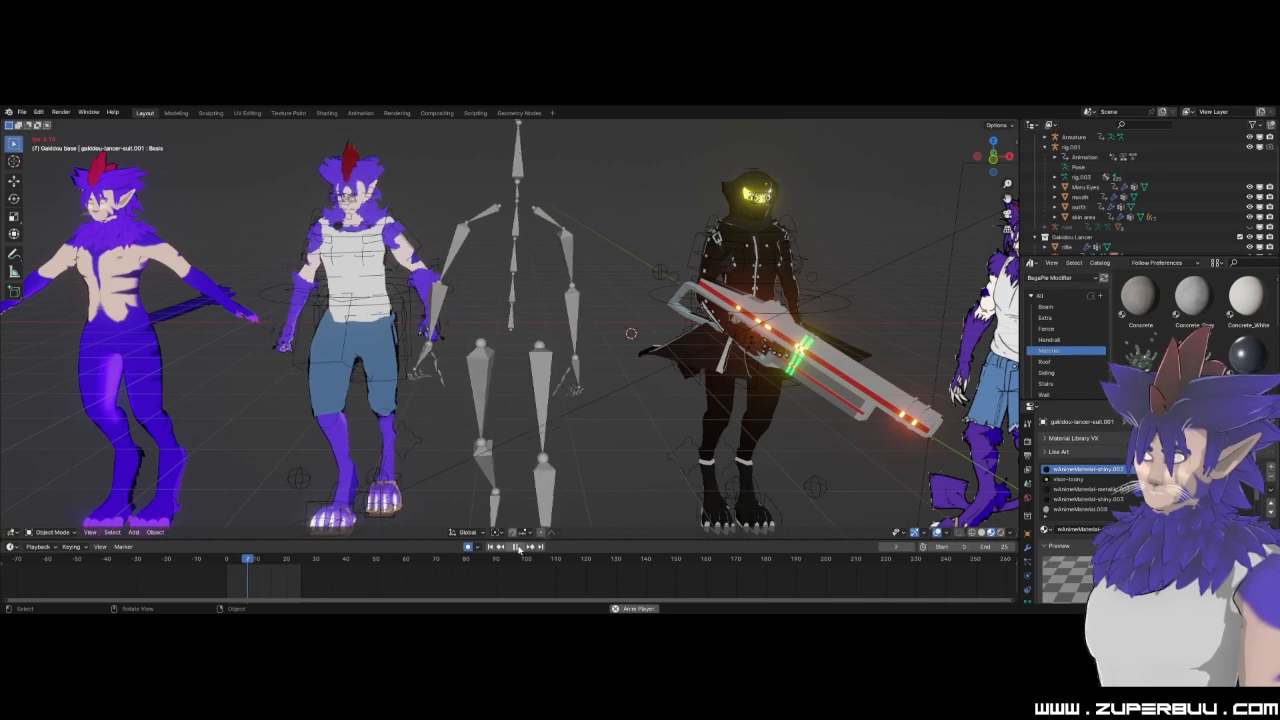
pyautogui.click(519, 548)
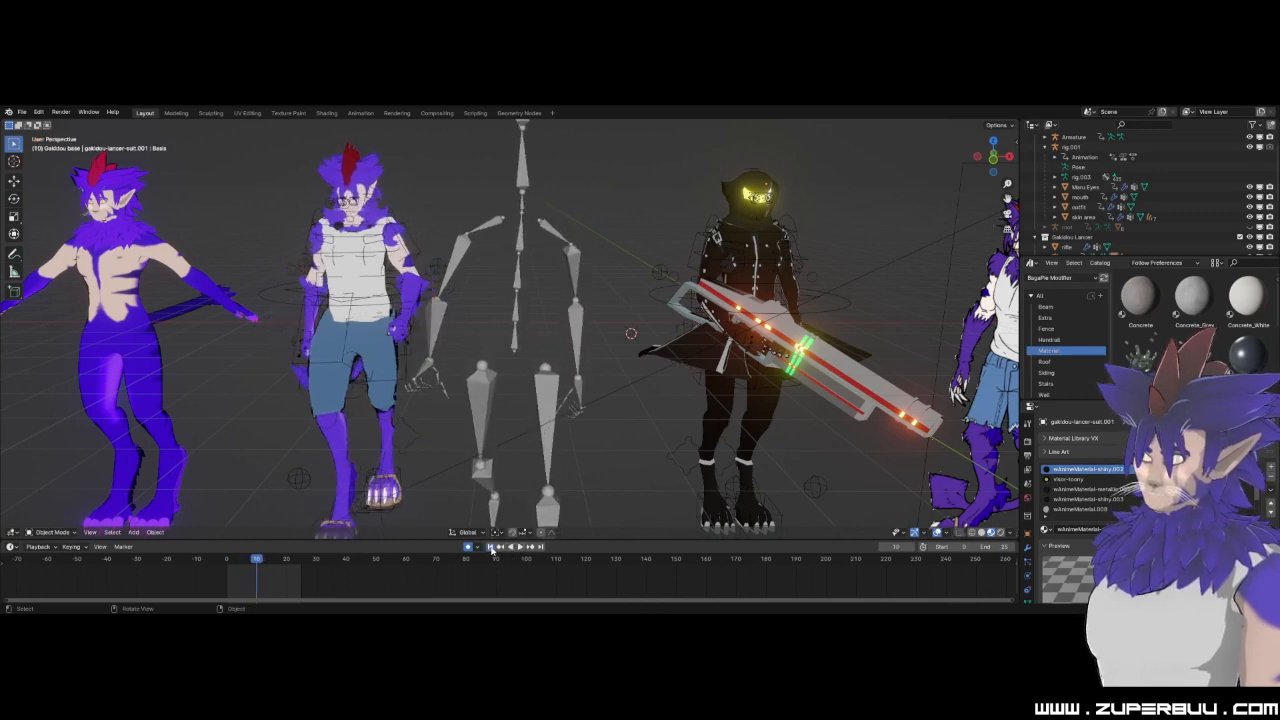
pyautogui.click(491, 547)
pyautogui.scroll(-2, 600, 454)
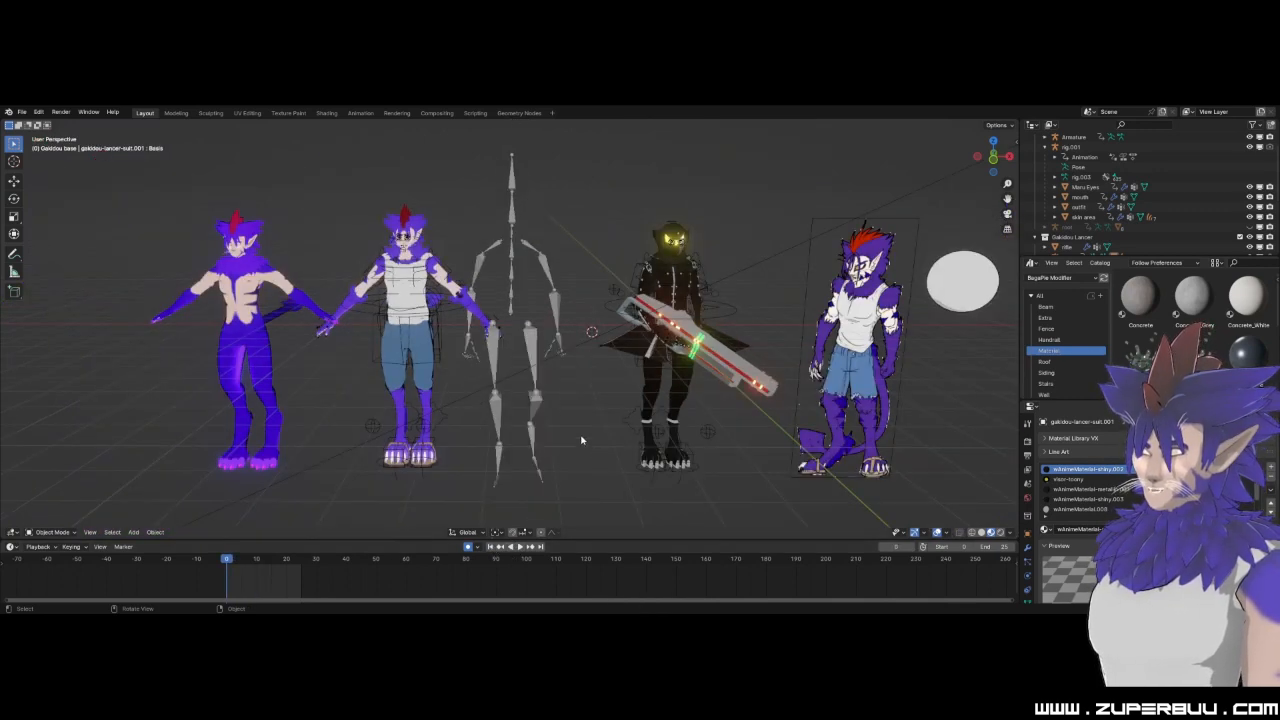
# Select the bare Armature and the clothed character's rig.001 in turn to inspect them, and clear the selection.
pyautogui.click(534, 370)
pyautogui.moveTo(534, 370); pyautogui.dragTo(565, 383, button='middle')
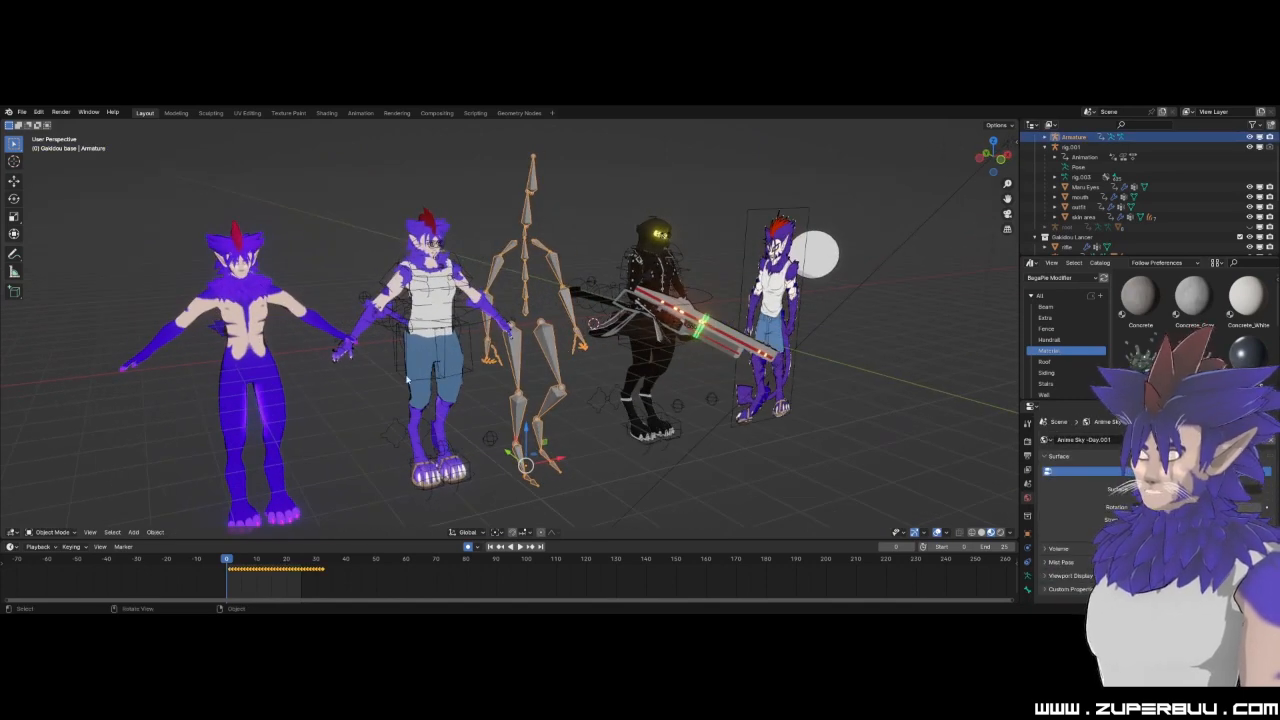
pyautogui.click(425, 284)
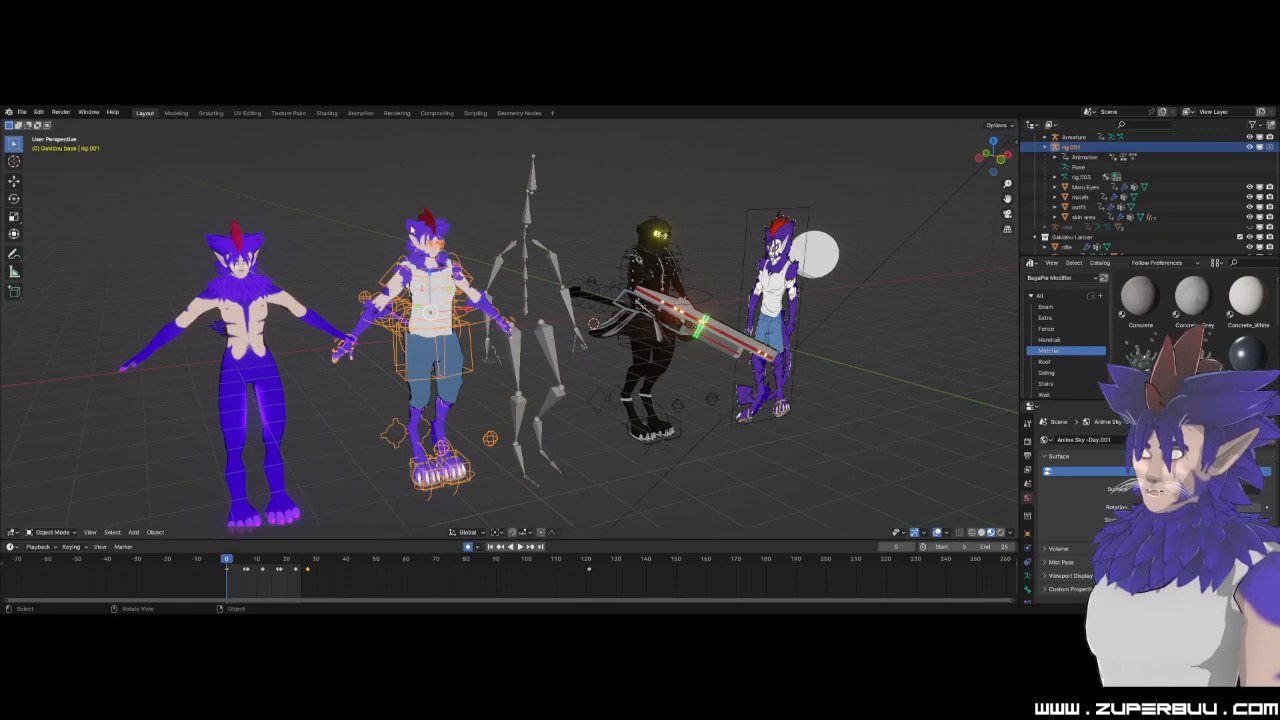
pyautogui.click(603, 481)
pyautogui.keyDown('shift'); pyautogui.moveTo(470, 418); pyautogui.dragTo(618, 439, button='middle'); pyautogui.keyUp('shift')
pyautogui.scroll(1, 618, 439)
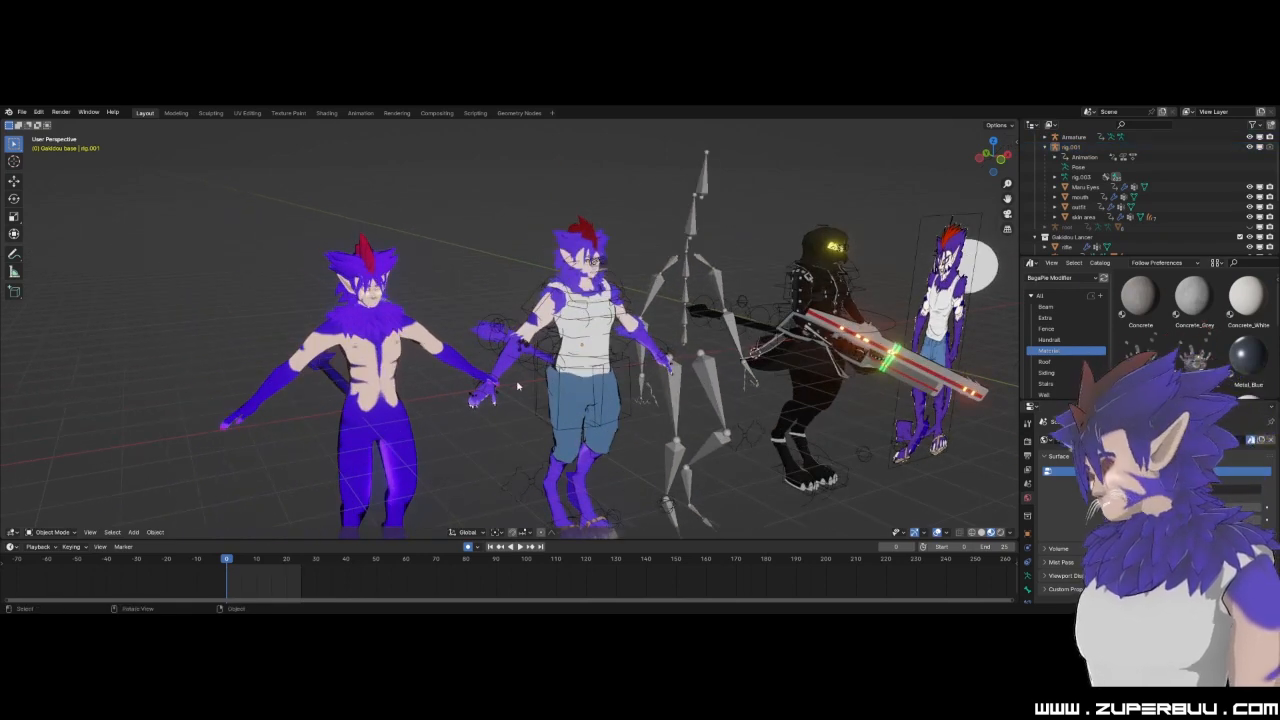
# Compare the heads and upper bodies of the bare-chested and clothed characters in front orthographic view.
pyautogui.moveTo(545, 383); pyautogui.dragTo(517, 357, button='middle')
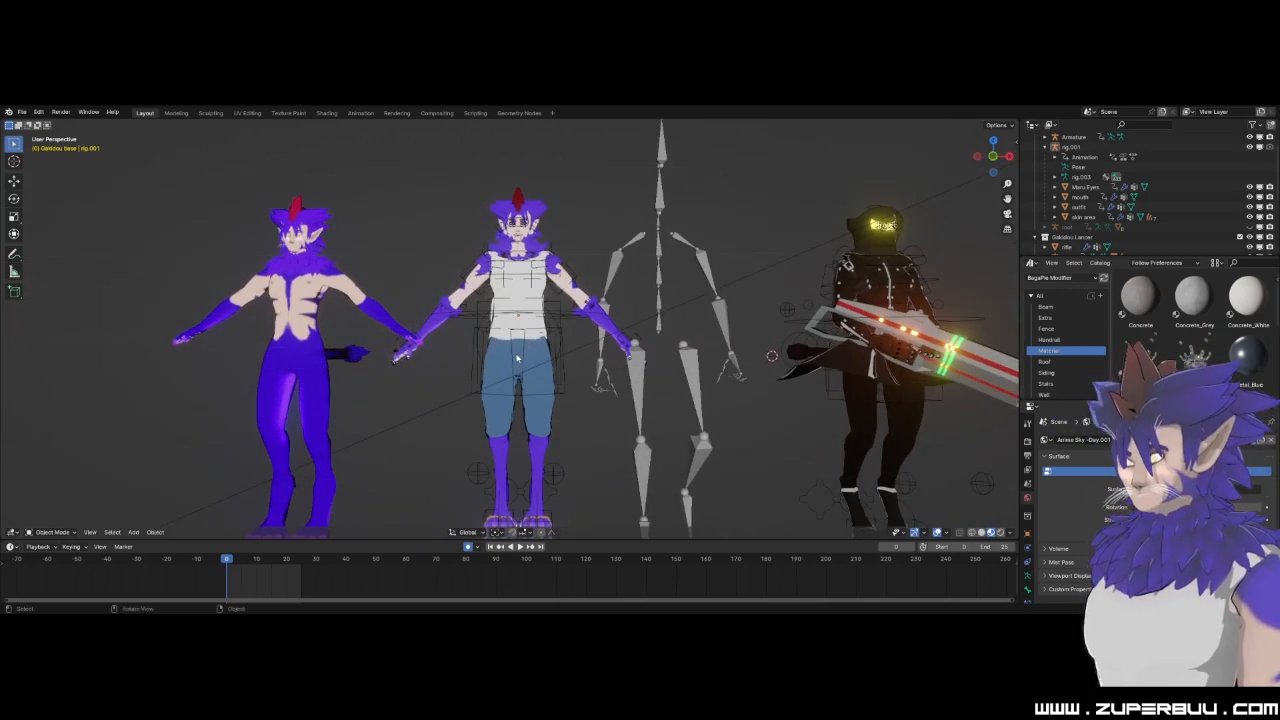
pyautogui.scroll(4, 624, 350)
pyautogui.keyDown('shift'); pyautogui.moveTo(542, 238); pyautogui.dragTo(658, 416, button='middle'); pyautogui.keyUp('shift')
pyautogui.scroll(5, 657, 318)
pyautogui.keyDown('shift'); pyautogui.moveTo(680, 306); pyautogui.dragTo(468, 386, button='middle'); pyautogui.keyUp('shift')
pyautogui.click(993, 157)
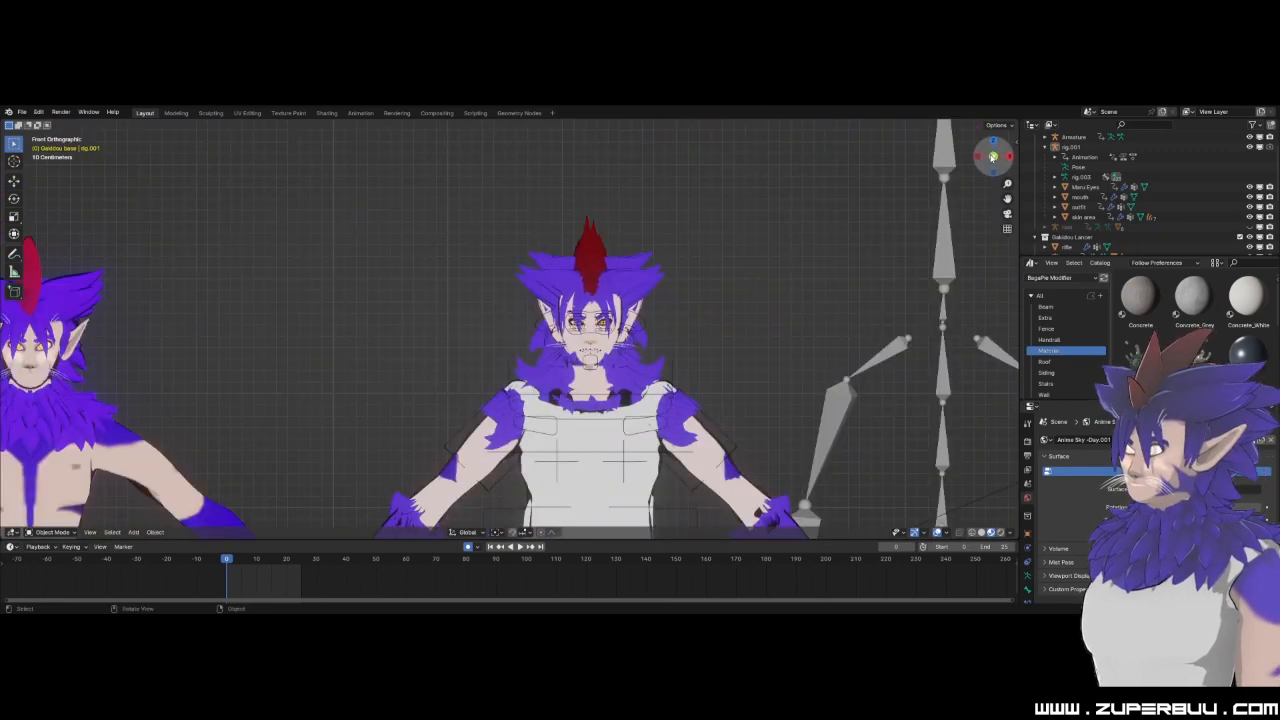
pyautogui.scroll(-2, 316, 326)
pyautogui.scroll(1, 424, 378)
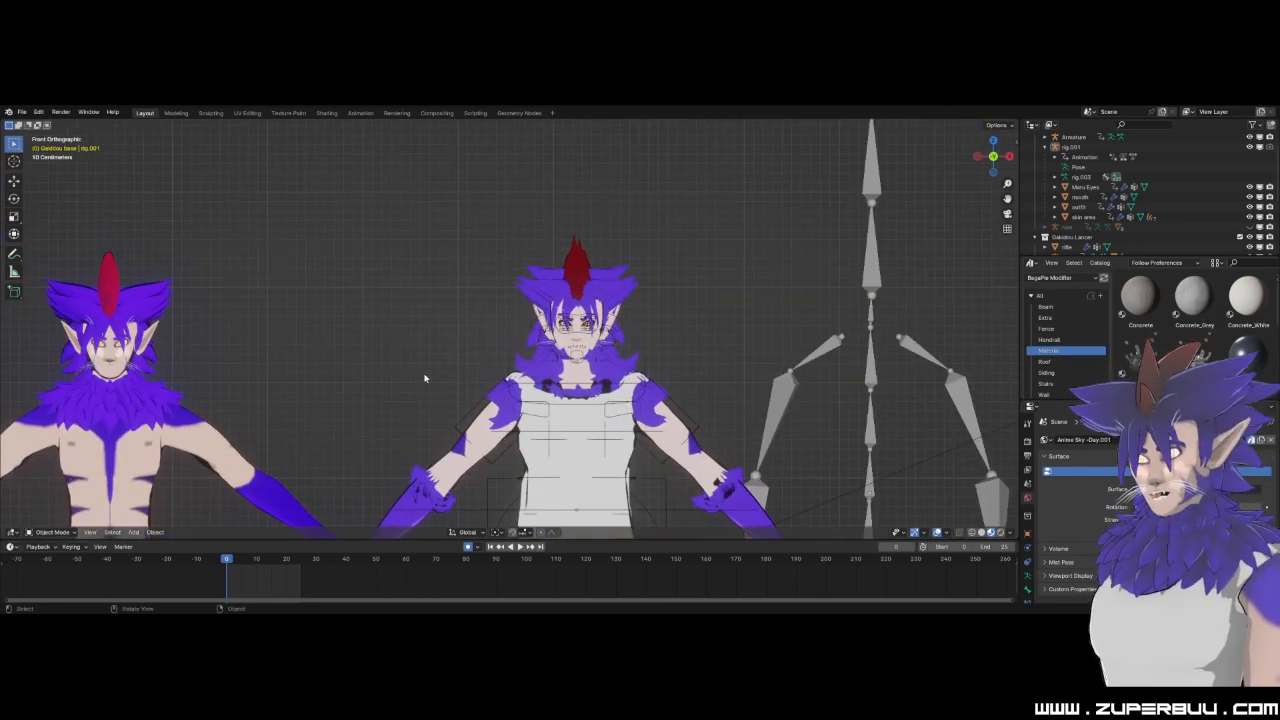
# Compare both characters' feet from the front and select the clothed character's skin area mesh.
pyautogui.click(528, 455)
pyautogui.keyDown('shift'); pyautogui.moveTo(371, 400); pyautogui.dragTo(640, 309, button='middle'); pyautogui.keyUp('shift')
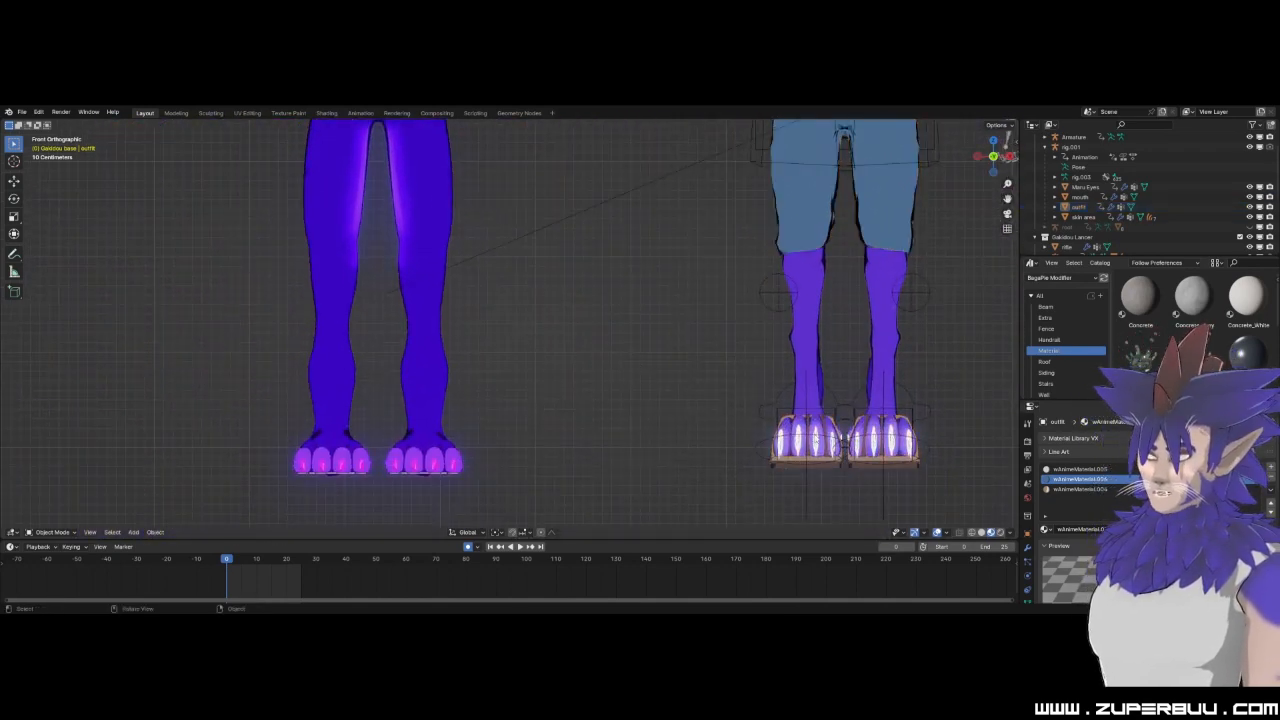
pyautogui.scroll(1, 711, 441)
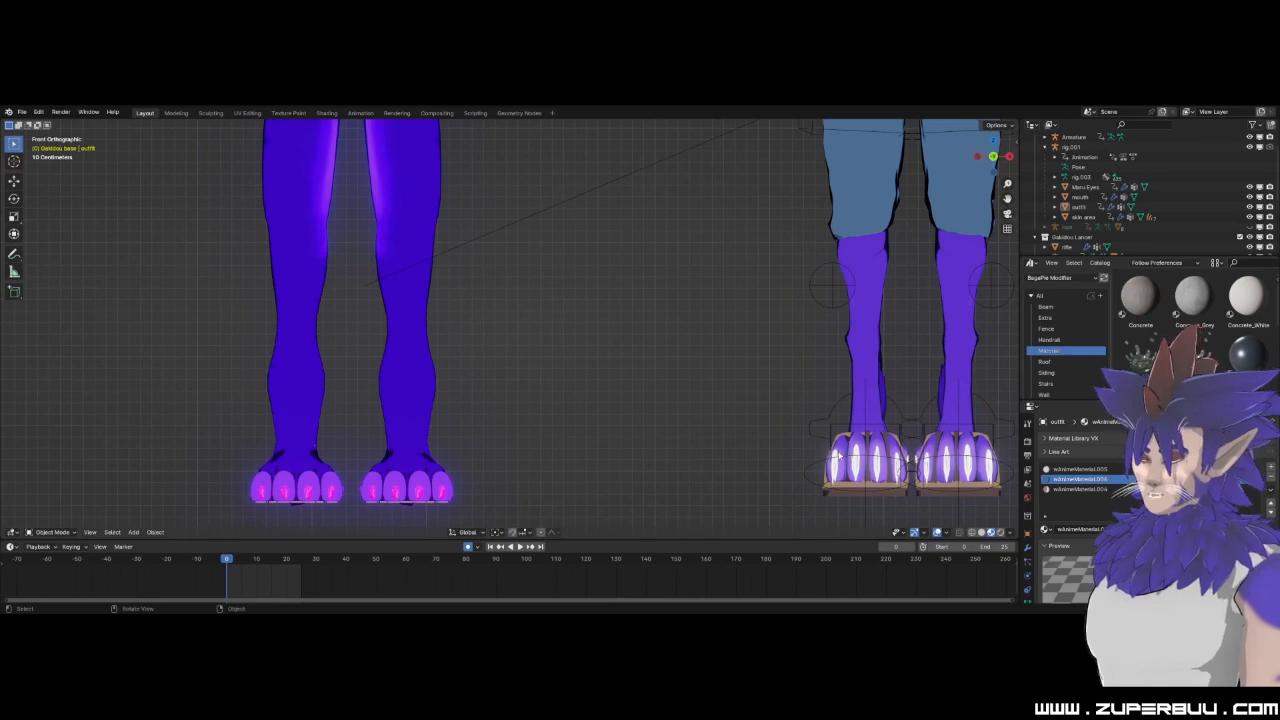
pyautogui.click(863, 466)
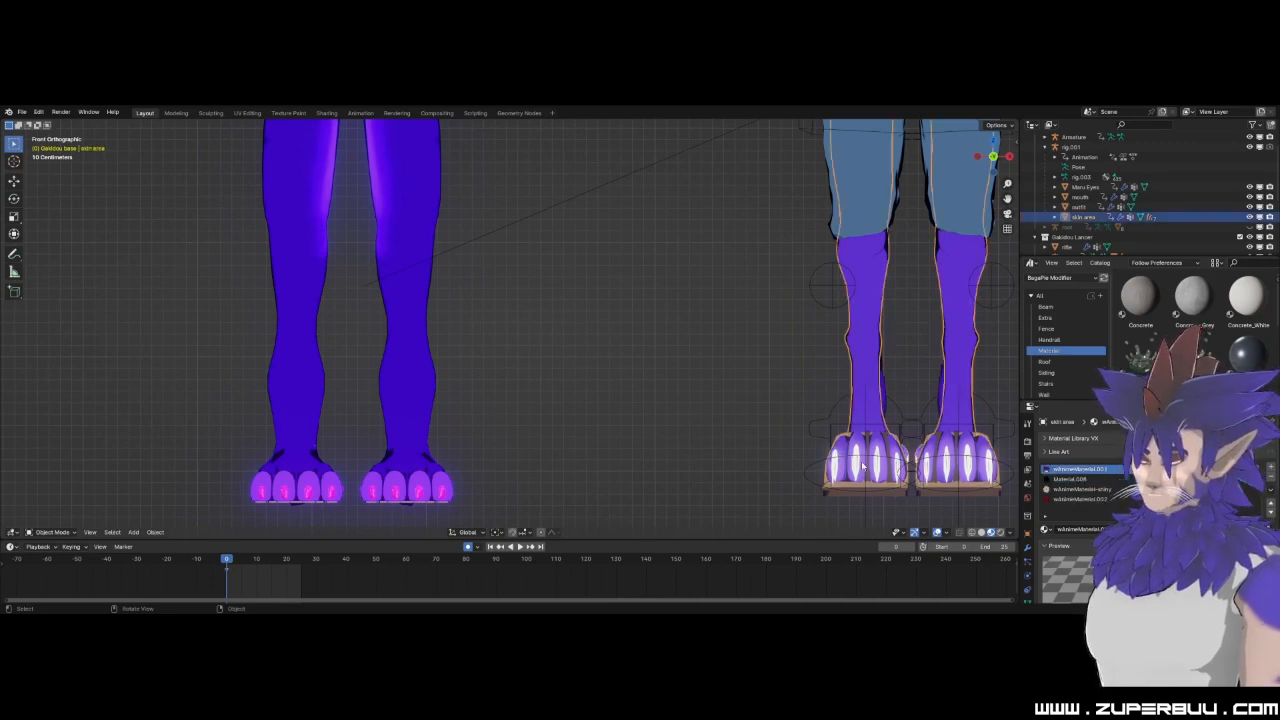
pyautogui.press('Home')
pyautogui.scroll(6, 582, 342)
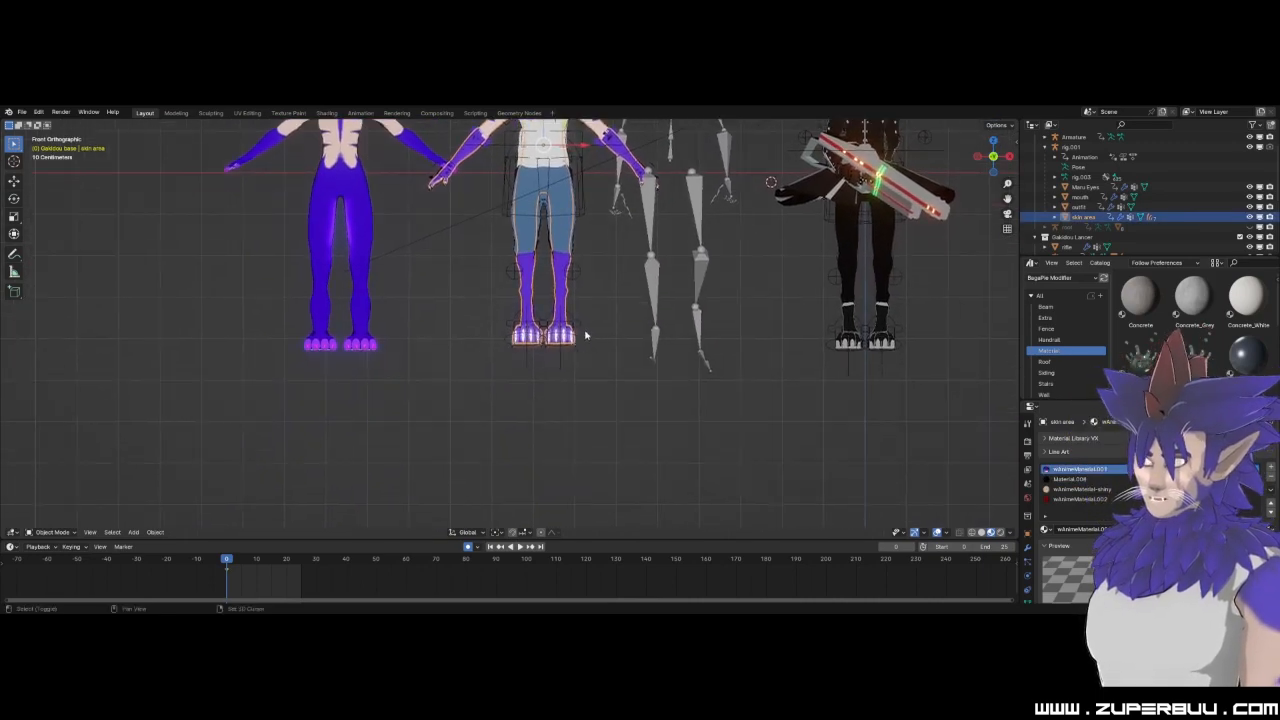
# Bring the clothed character's sandaled feet close into view and switch the viewport to solid shading.
pyautogui.moveTo(581, 340); pyautogui.dragTo(408, 248, button='middle')
pyautogui.scroll(4, 500, 298)
pyautogui.click(693, 421)
pyautogui.moveTo(693, 421); pyautogui.dragTo(652, 463, button='middle')
pyautogui.scroll(4, 651, 463)
pyautogui.keyDown('shift'); pyautogui.moveTo(560, 457); pyautogui.dragTo(667, 438, button='middle'); pyautogui.keyUp('shift')
pyautogui.click(981, 532)
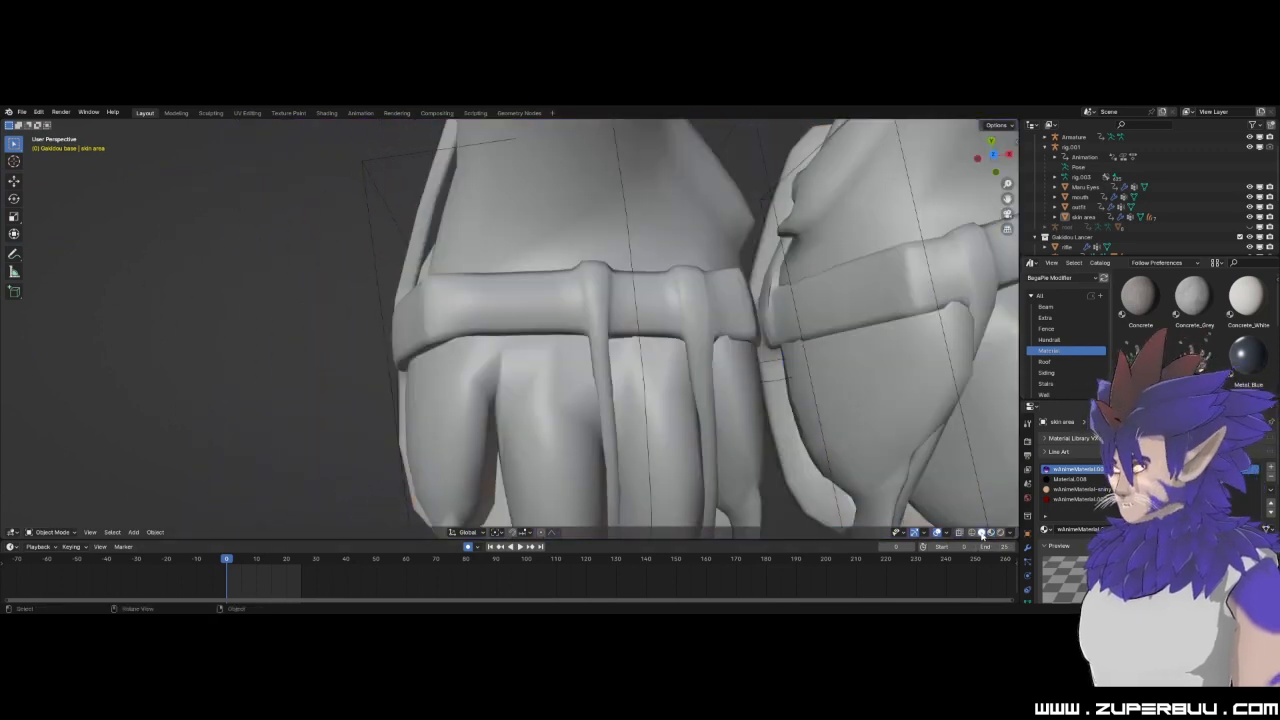
# Select the clothed character's skin area mesh and examine its toes and claws beneath the sandal straps.
pyautogui.moveTo(584, 403); pyautogui.dragTo(589, 329, button='middle')
pyautogui.scroll(3, 581, 408)
pyautogui.scroll(-3, 574, 408)
pyautogui.click(505, 373)
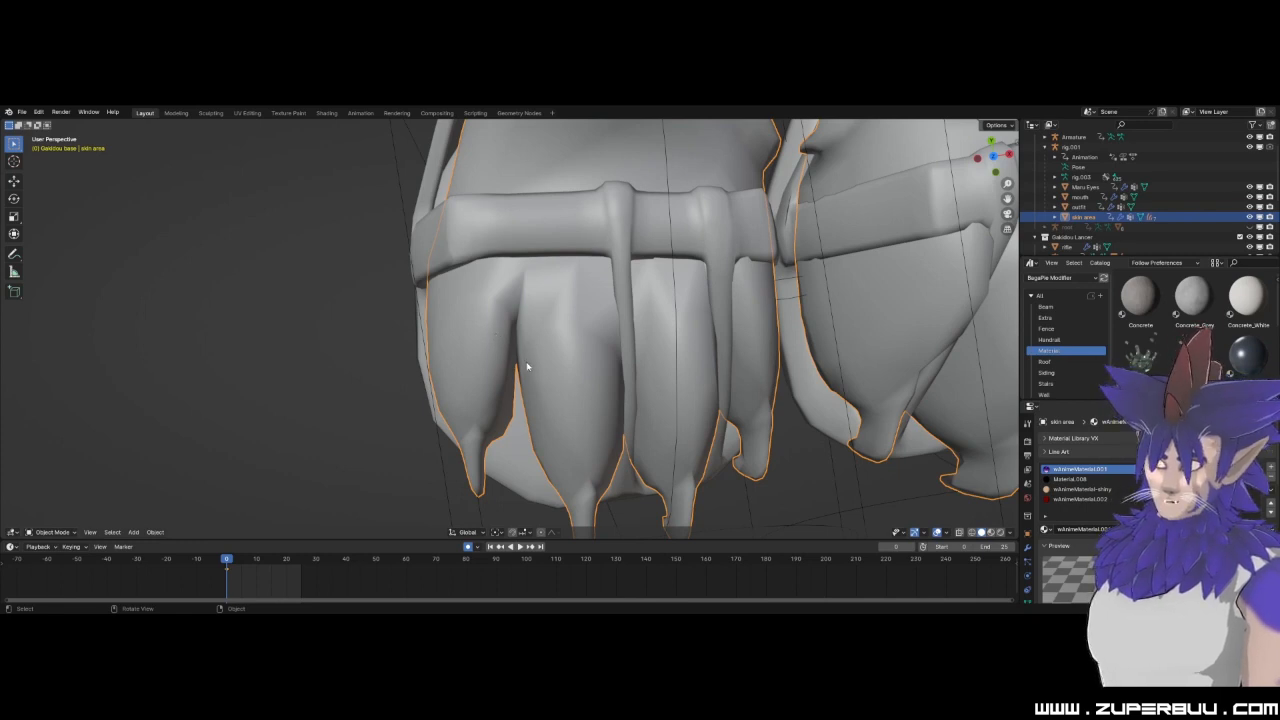
pyautogui.scroll(4, 523, 372)
pyautogui.scroll(-6, 517, 377)
# Examine the bare-chested character's toes and claws in solid shading for comparison with the sandaled feet.
pyautogui.moveTo(517, 377); pyautogui.dragTo(603, 345, button='middle')
pyautogui.scroll(6, 620, 383)
pyautogui.scroll(2, 609, 263)
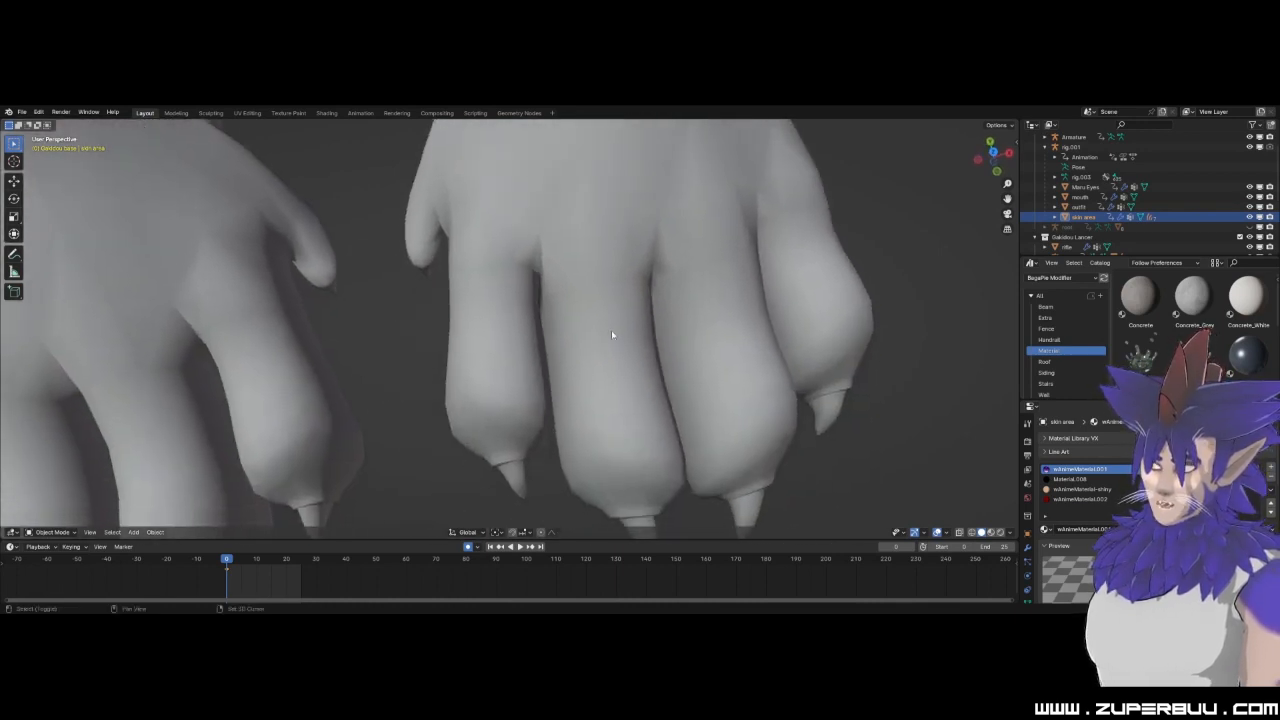
pyautogui.moveTo(780, 289); pyautogui.dragTo(729, 346, button='middle')
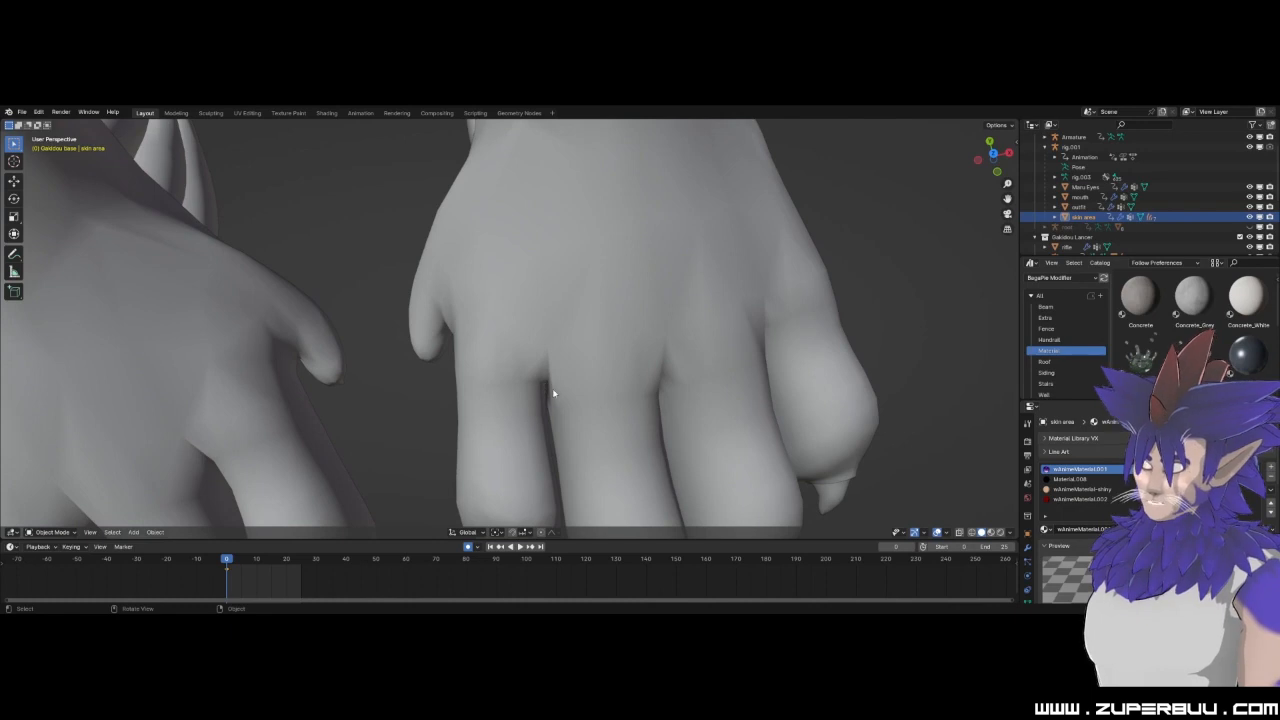
pyautogui.moveTo(575, 512); pyautogui.dragTo(587, 466, button='middle')
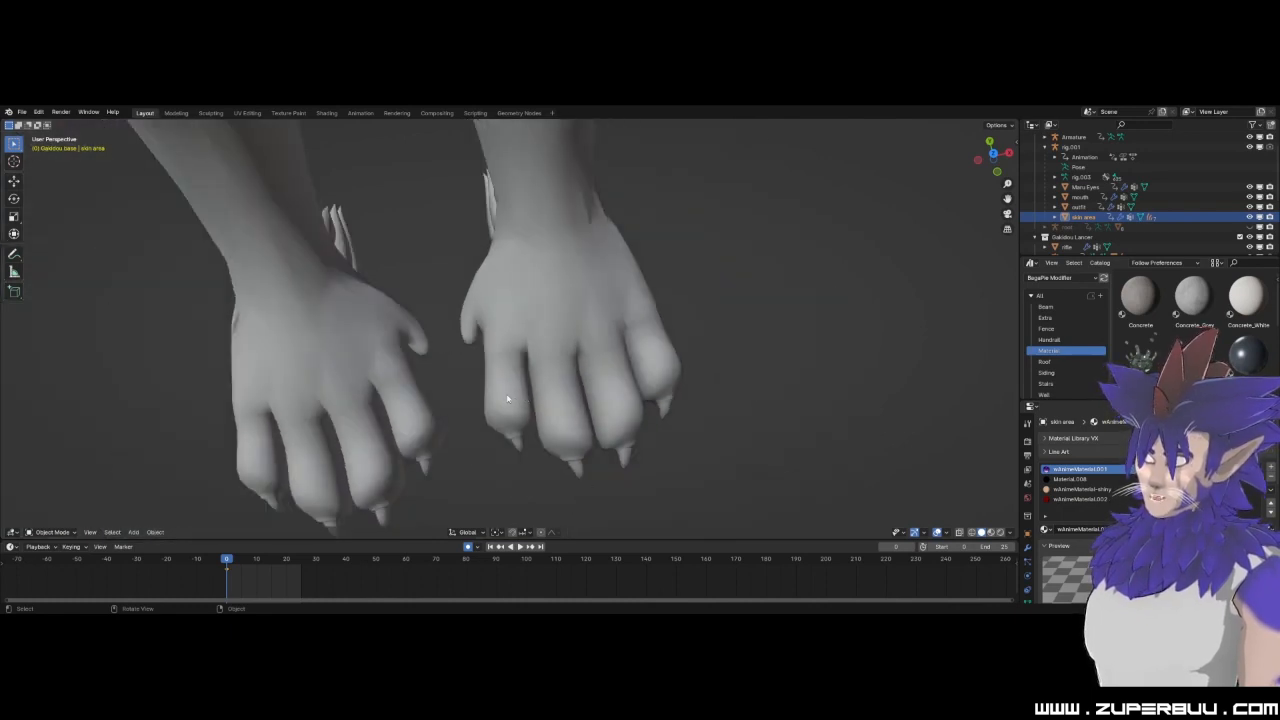
pyautogui.moveTo(618, 421); pyautogui.dragTo(427, 247, button='middle')
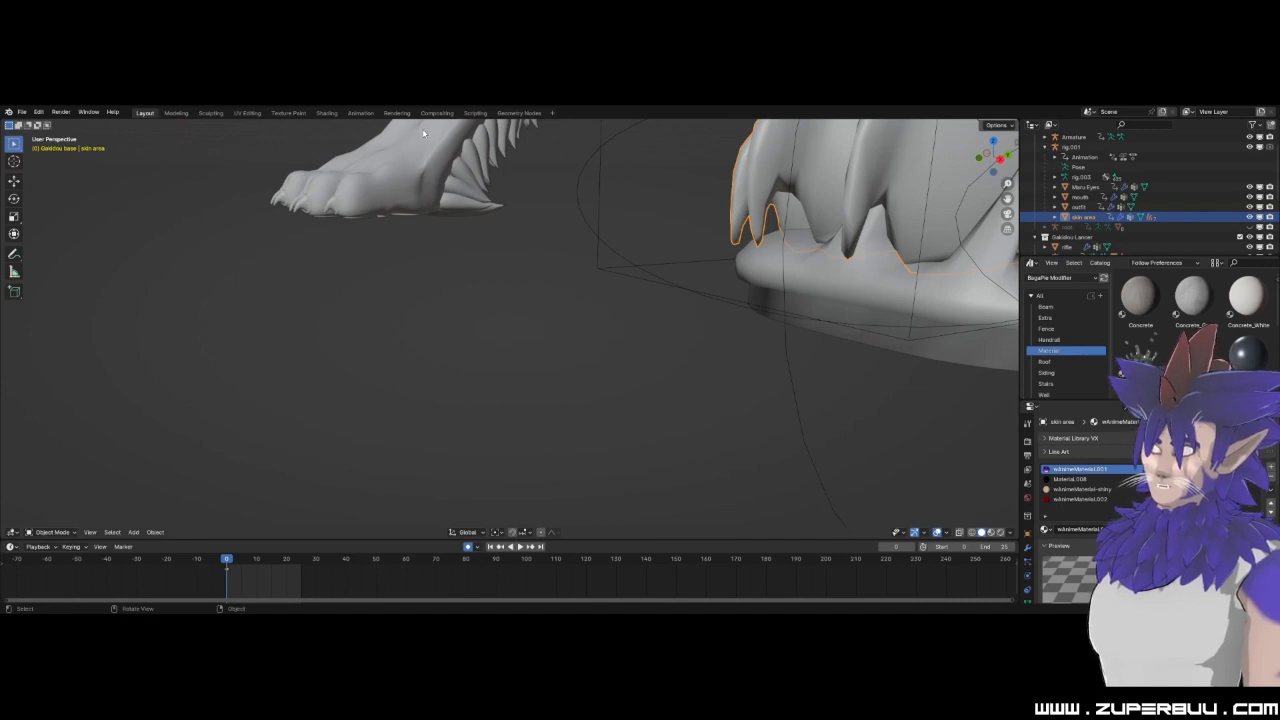
# Inspect the sandaled foot from the side, deselect the skin area, and compare the characters' legs.
pyautogui.moveTo(499, 250); pyautogui.dragTo(582, 175, button='middle')
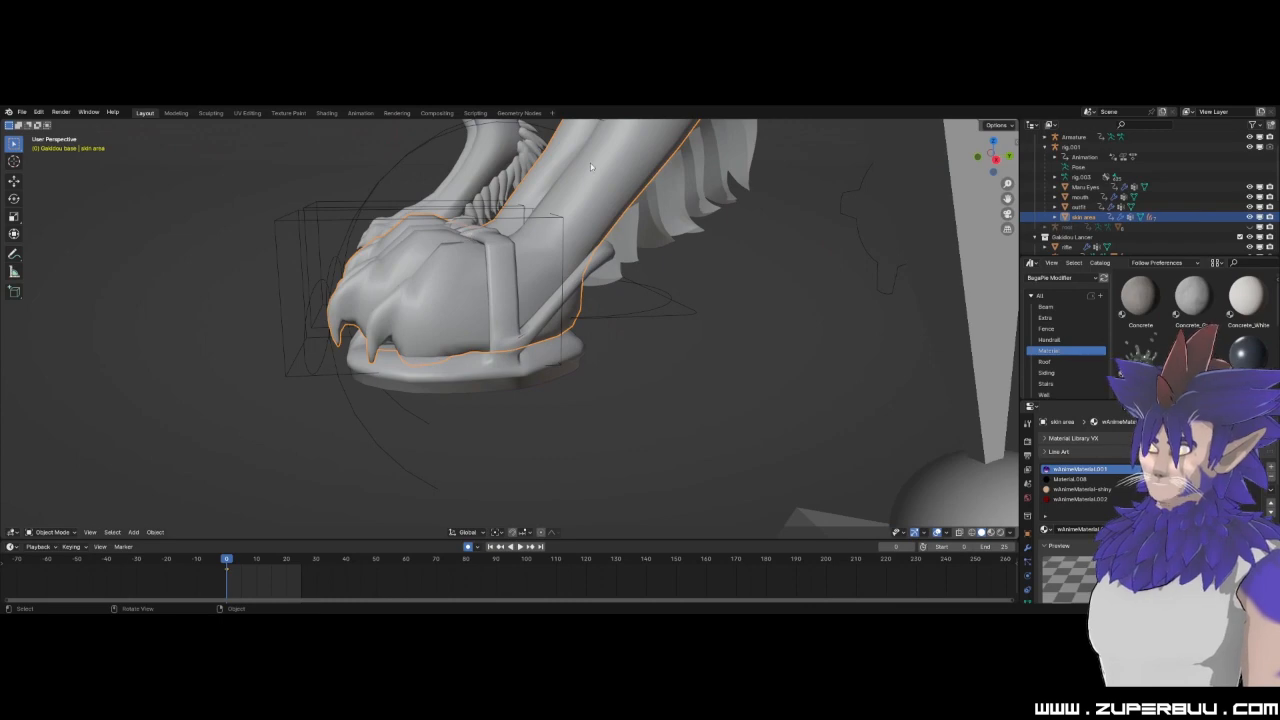
pyautogui.scroll(-6, 528, 304)
pyautogui.moveTo(519, 318); pyautogui.dragTo(615, 314, button='middle')
pyautogui.keyDown('shift'); pyautogui.moveTo(715, 315); pyautogui.dragTo(640, 340, button='middle'); pyautogui.keyUp('shift')
pyautogui.click(575, 369)
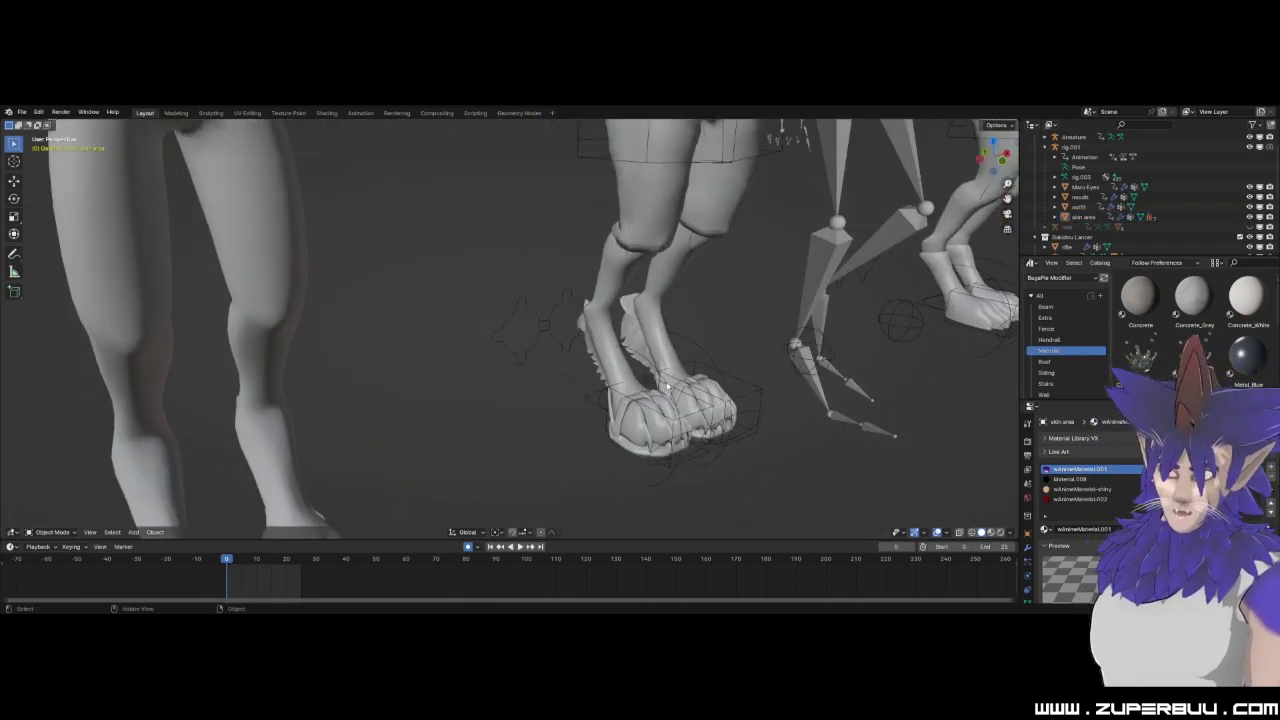
# Enter Edit Mode on the skin area mesh and select one foot's linked faces, delimited by seam.
pyautogui.scroll(6, 667, 386)
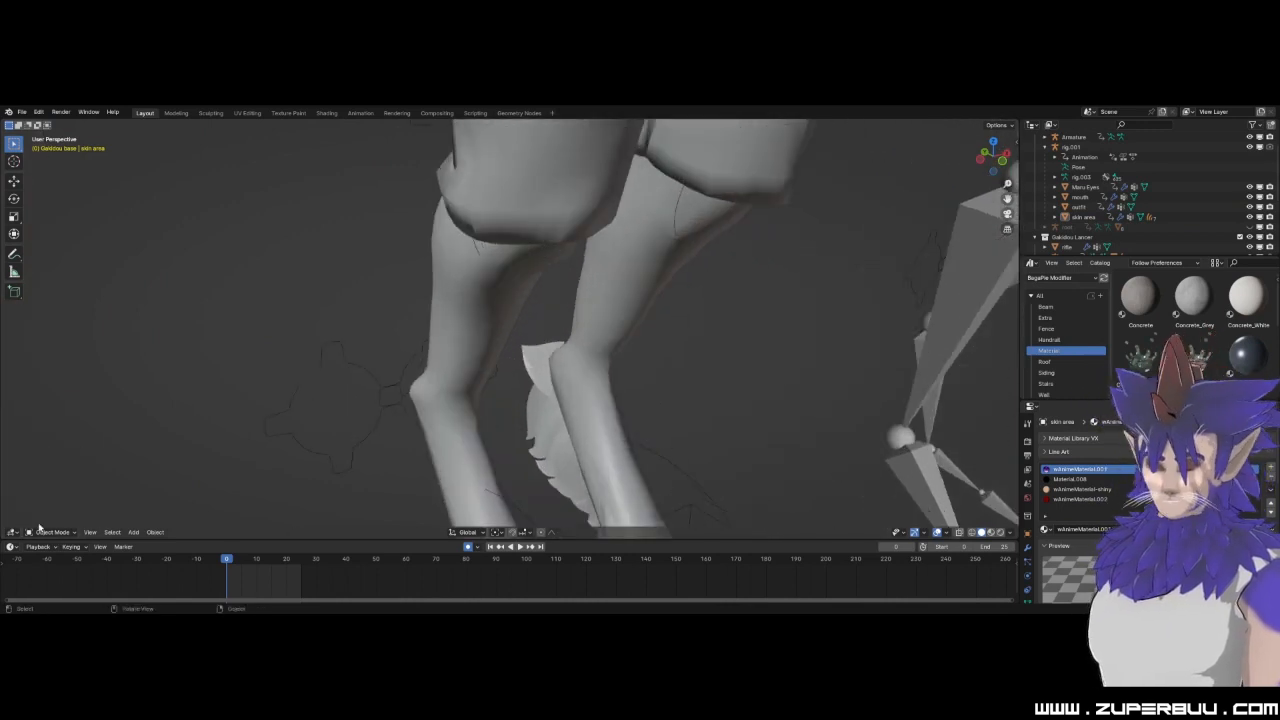
pyautogui.click(52, 532)
pyautogui.click(50, 476)
pyautogui.moveTo(423, 443); pyautogui.dragTo(494, 424, button='middle')
pyautogui.click(539, 420)
pyautogui.hotkey('ctrl', 'l')
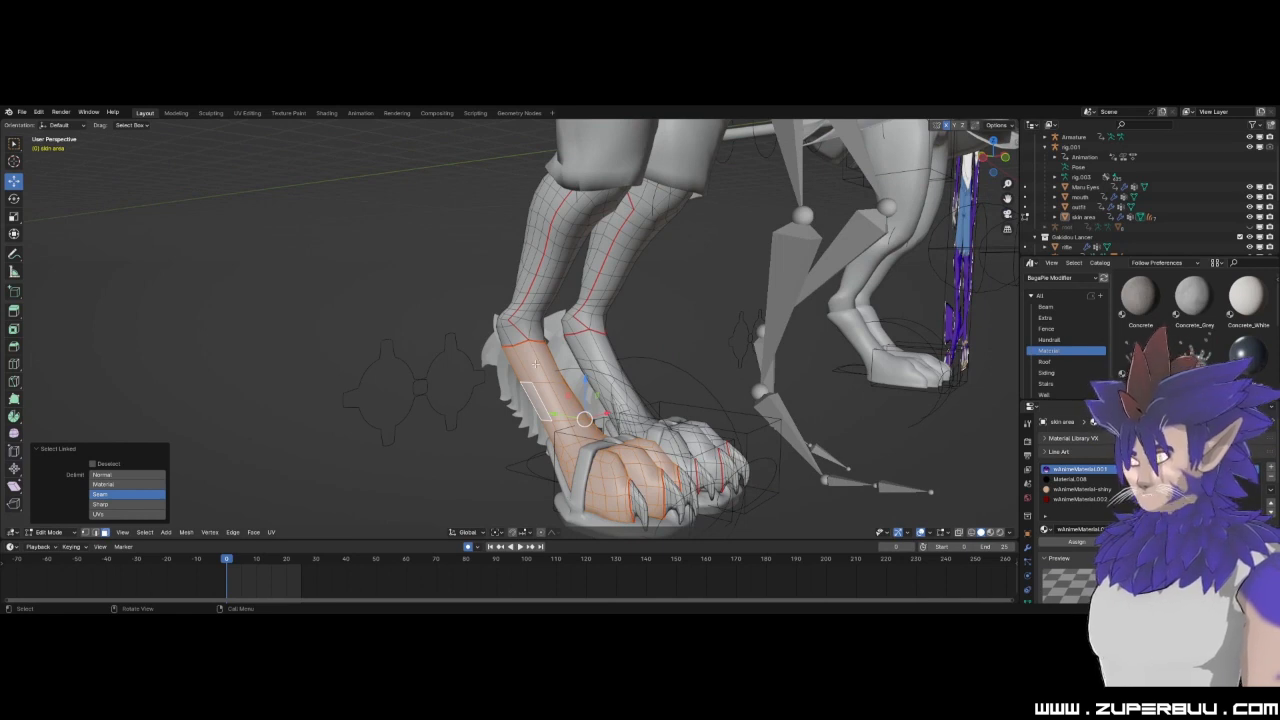
# Inspect the seam around the selected lower leg and return the skin area mesh to Object Mode.
pyautogui.scroll(3, 526, 346)
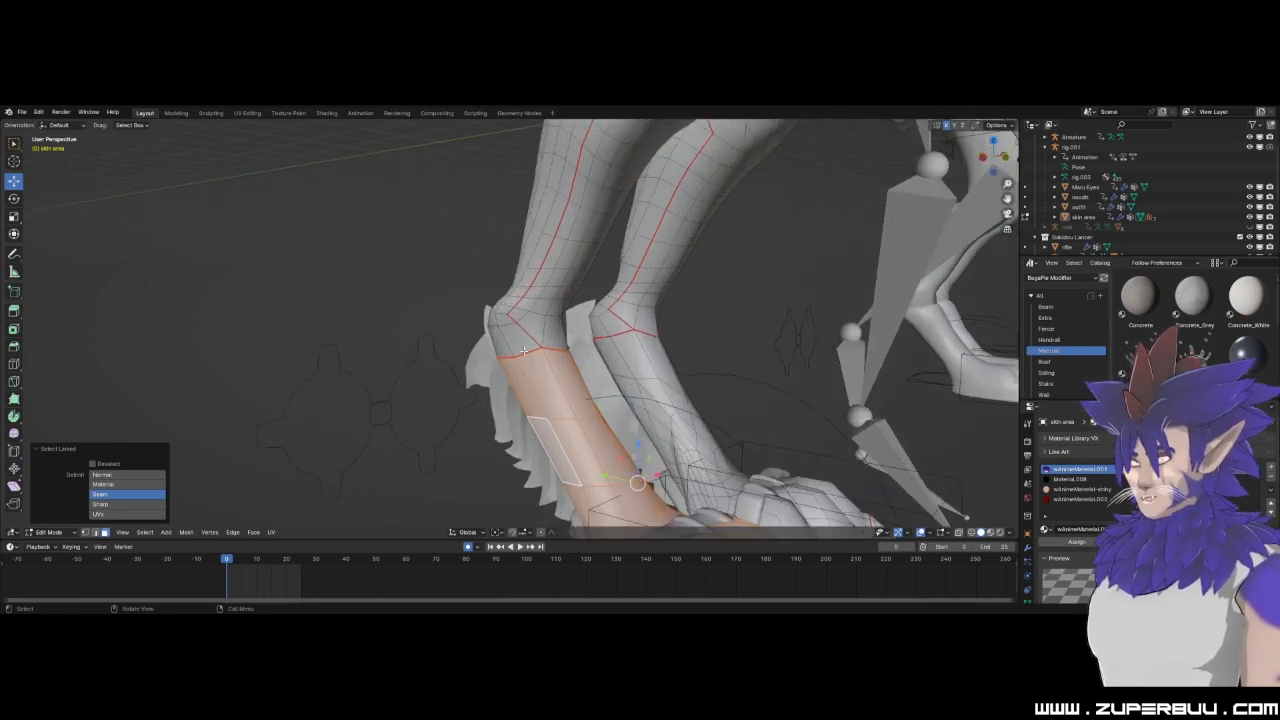
pyautogui.moveTo(521, 355)
pyautogui.mouseDown(button='middle')
pyautogui.moveTo(689, 352)
pyautogui.moveTo(498, 359)
pyautogui.mouseUp(button='middle')
pyautogui.scroll(-7, 507, 360)
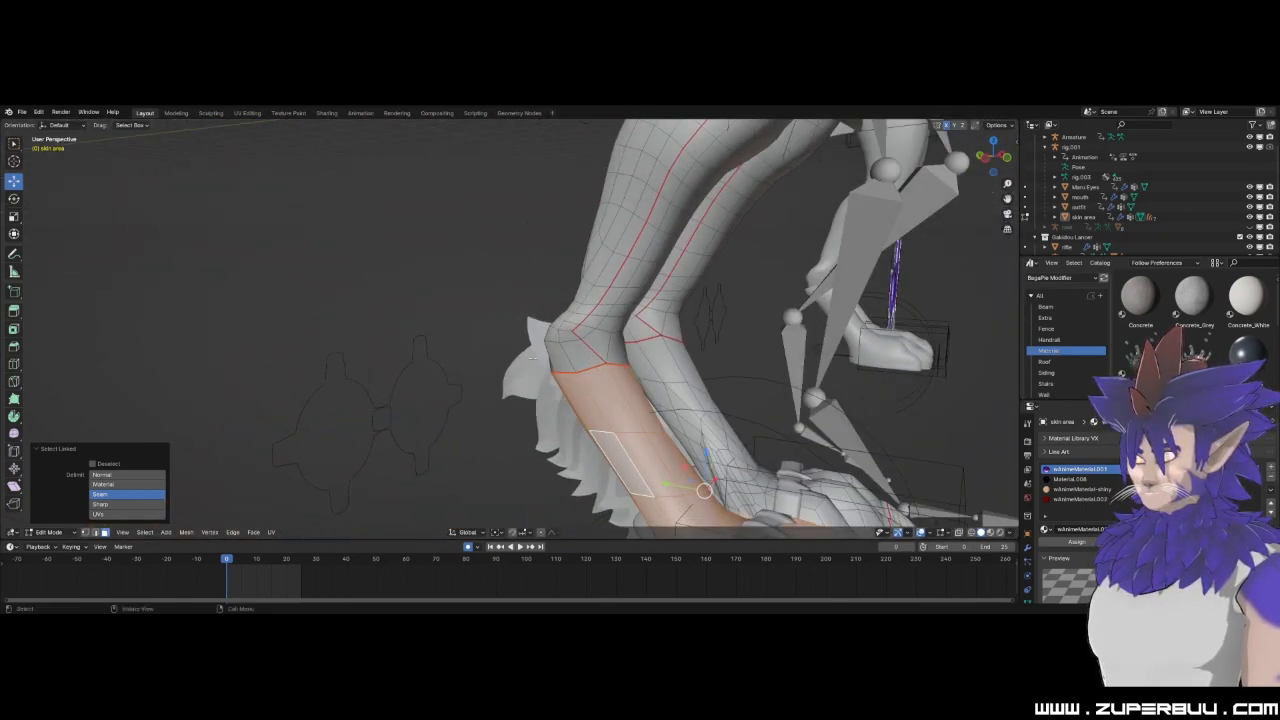
pyautogui.click(48, 531)
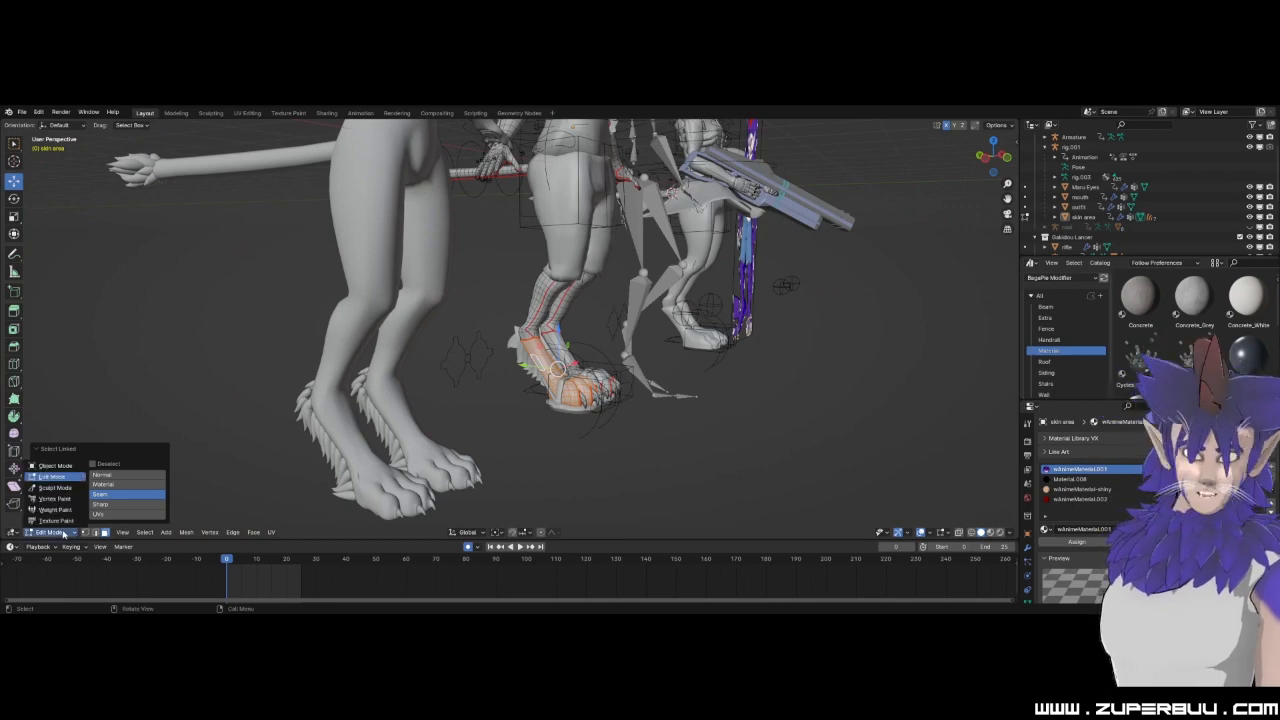
pyautogui.click(70, 472)
# Examine the clothed character's head, hair and fur mesh in solid shading, from close up to the upper body.
pyautogui.moveTo(610, 448); pyautogui.dragTo(520, 405, button='middle')
pyautogui.scroll(3, 565, 432)
pyautogui.scroll(2, 520, 385)
pyautogui.click(525, 404)
pyautogui.scroll(4, 592, 396)
pyautogui.scroll(-4, 525, 390)
pyautogui.keyDown('shift'); pyautogui.moveTo(522, 310); pyautogui.dragTo(602, 480, button='middle'); pyautogui.keyUp('shift')
pyautogui.scroll(2, 671, 474)
pyautogui.click(378, 304)
pyautogui.scroll(3, 378, 304)
pyautogui.moveTo(379, 306); pyautogui.dragTo(352, 310, button='middle')
pyautogui.scroll(2, 380, 326)
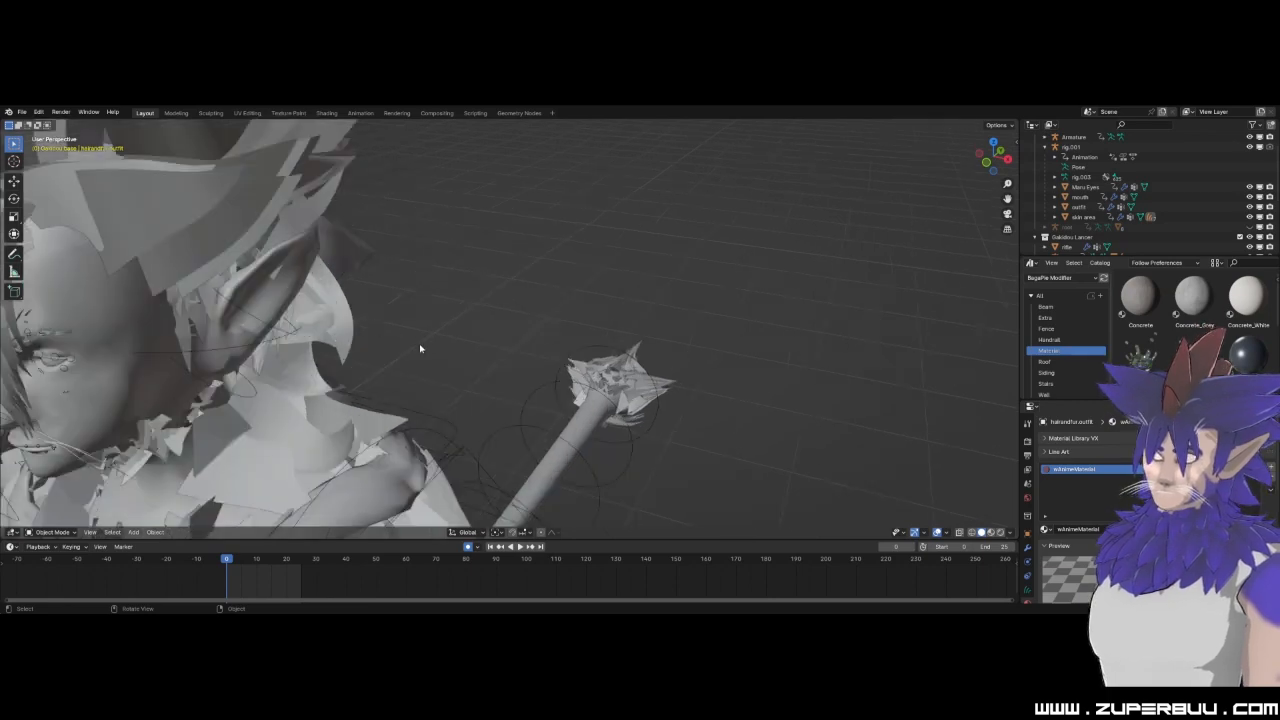
pyautogui.scroll(-5, 380, 326)
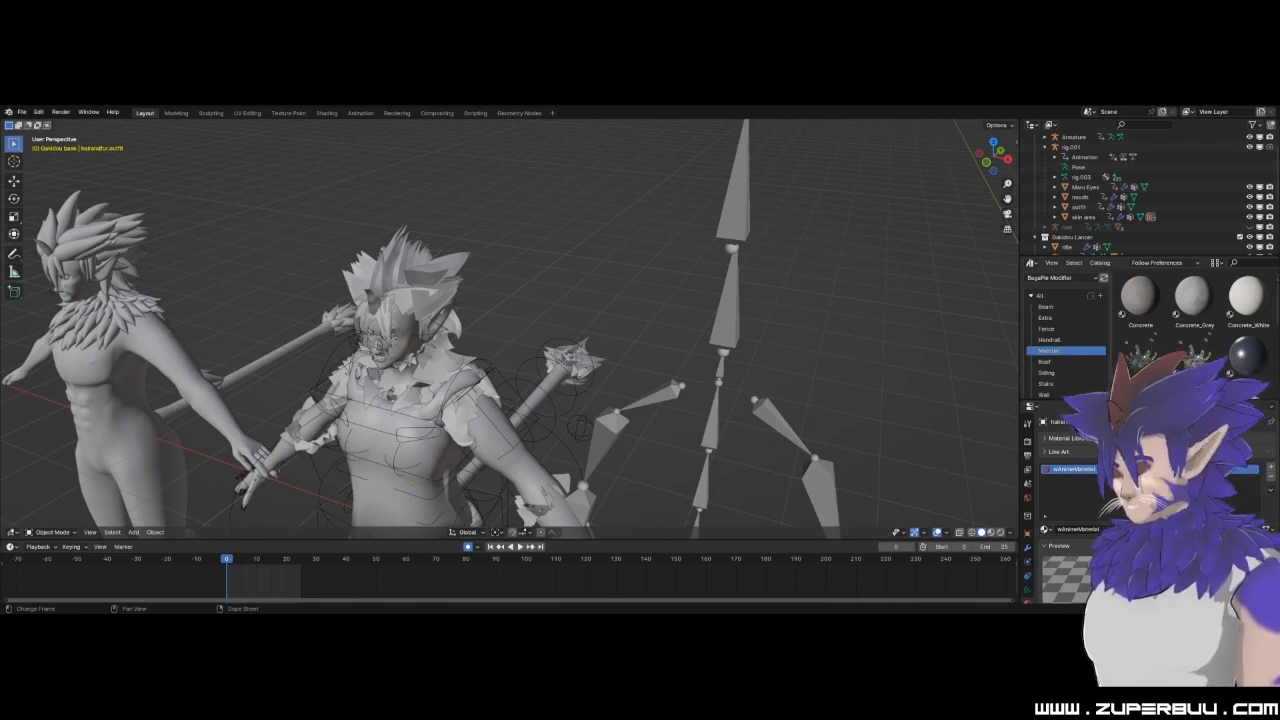
pyautogui.moveTo(560, 245); pyautogui.dragTo(649, 348, button='middle')
# Switch the viewport back to material preview and compare the two purple characters' heads.
pyautogui.click(990, 532)
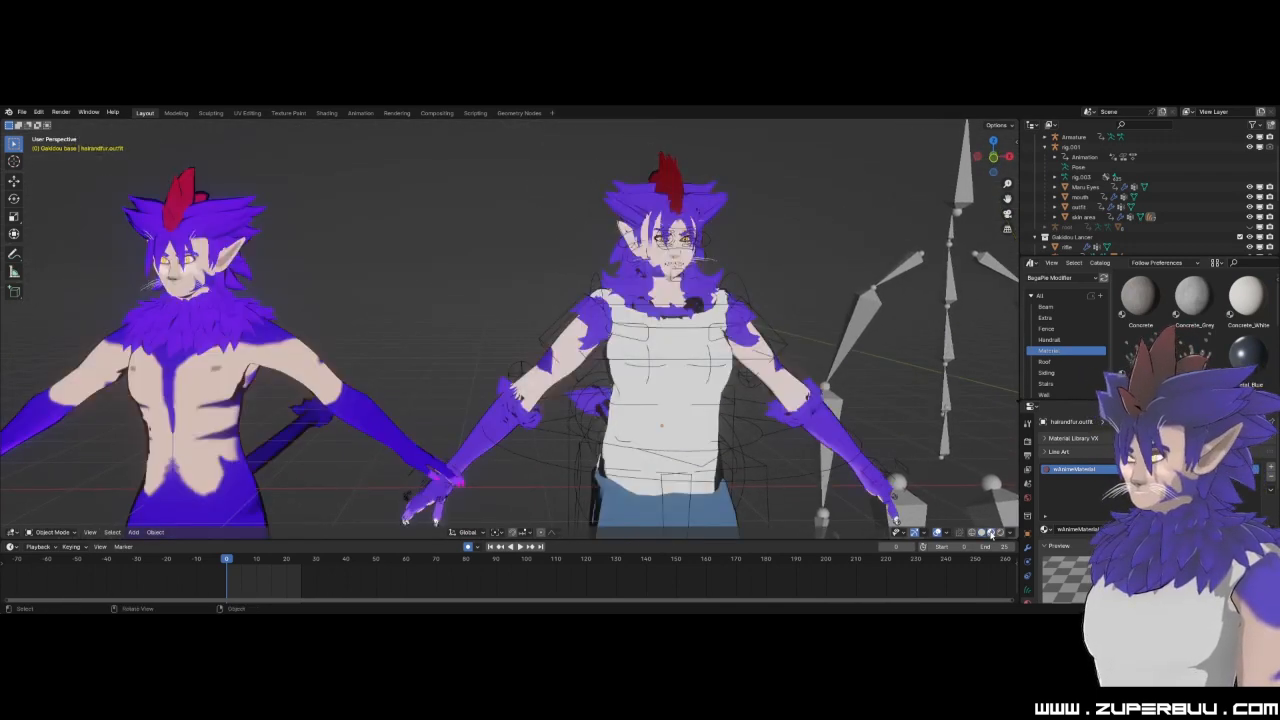
pyautogui.moveTo(415, 209); pyautogui.dragTo(678, 322, button='middle')
pyautogui.moveTo(904, 358); pyautogui.dragTo(645, 328, button='middle')
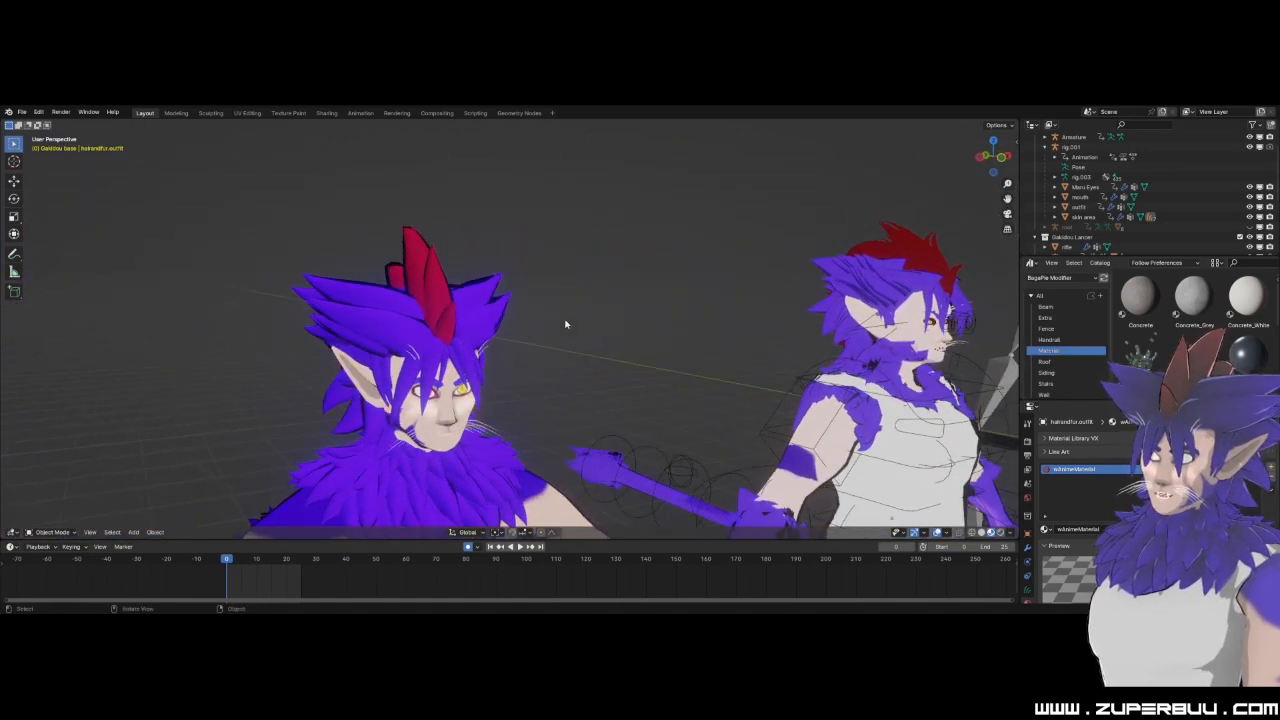
# Inspect the bare-chested character's hair mesh and show both purple characters in front orthographic view.
pyautogui.click(428, 315)
pyautogui.scroll(-1, 430, 313)
pyautogui.click(552, 321)
pyautogui.scroll(1, 545, 323)
pyautogui.moveTo(425, 336); pyautogui.dragTo(507, 295, button='middle')
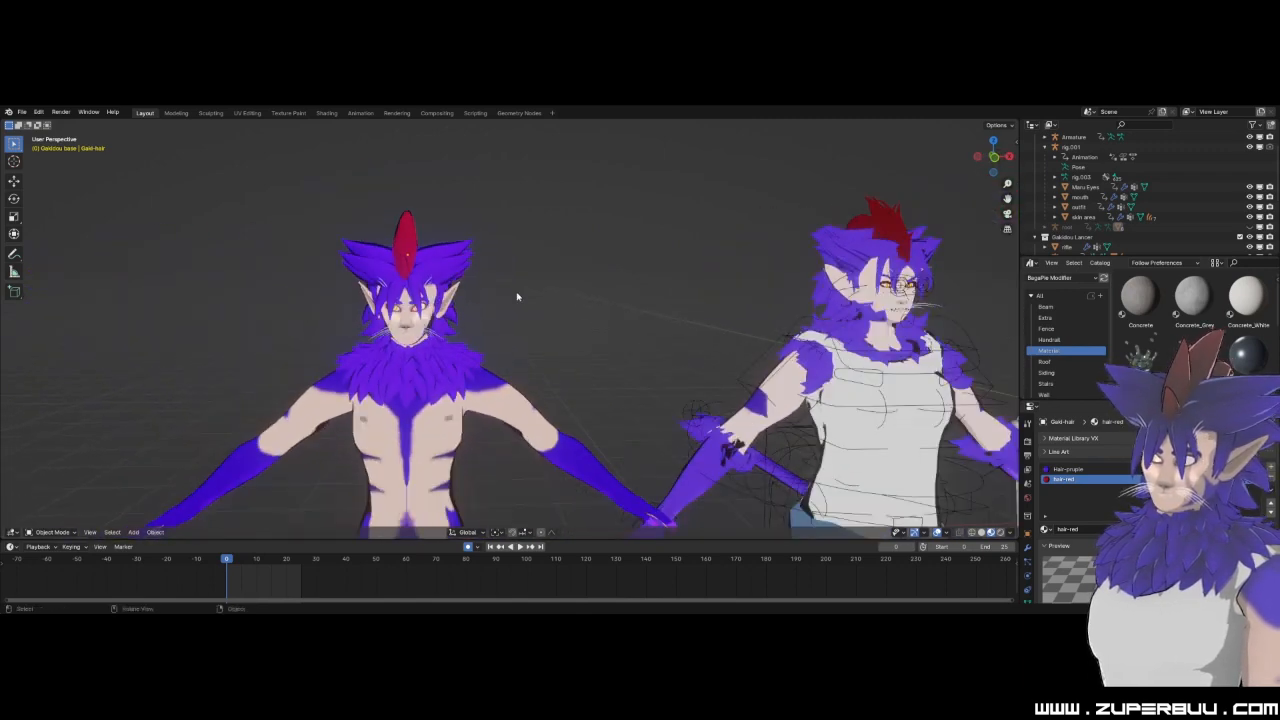
pyautogui.click(994, 158)
pyautogui.click(994, 158)
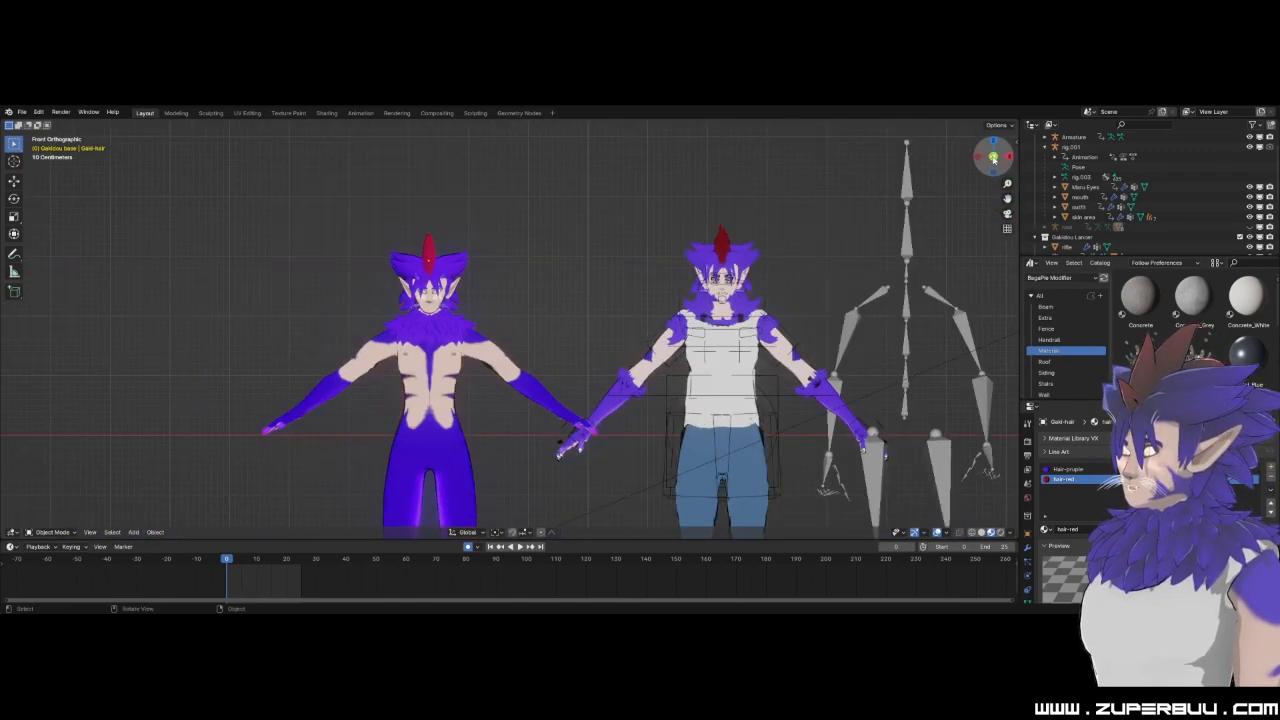
# Switch the viewport to solid shading and open the clothed character's skin area mesh in Edit Mode.
pyautogui.scroll(5, 551, 283)
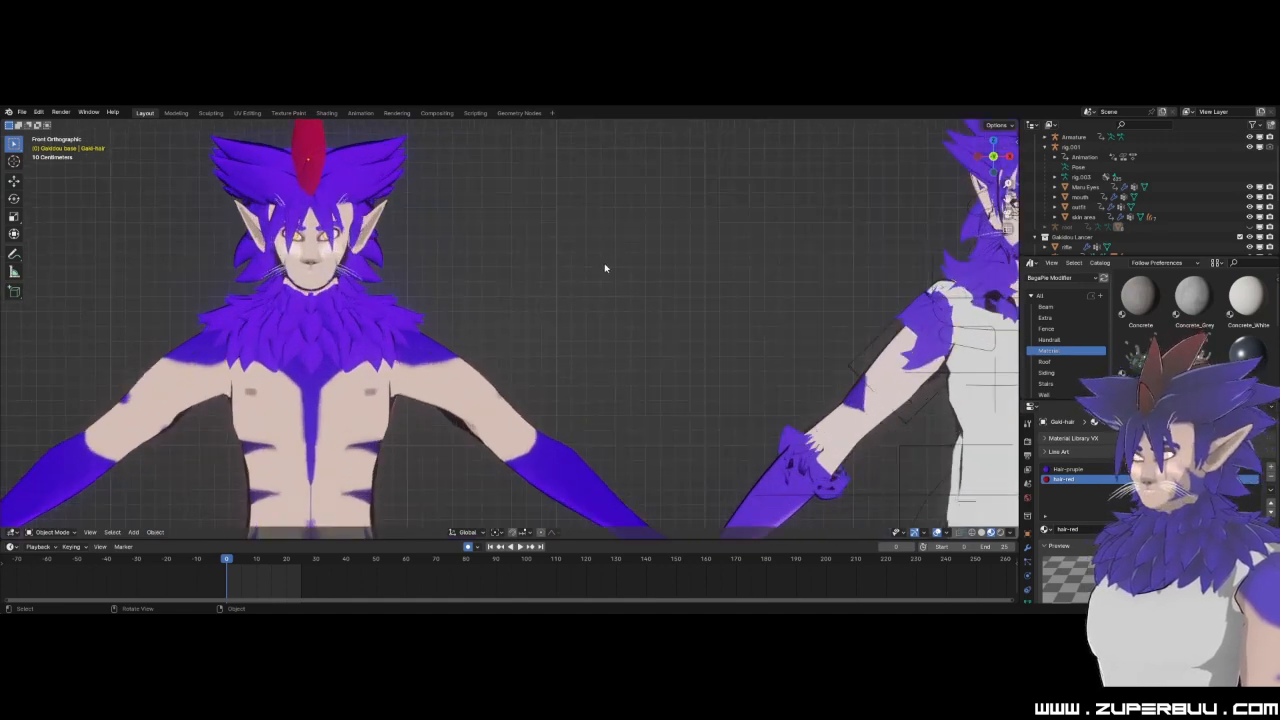
pyautogui.keyDown('shift'); pyautogui.moveTo(792, 400); pyautogui.dragTo(530, 432, button='middle'); pyautogui.keyUp('shift')
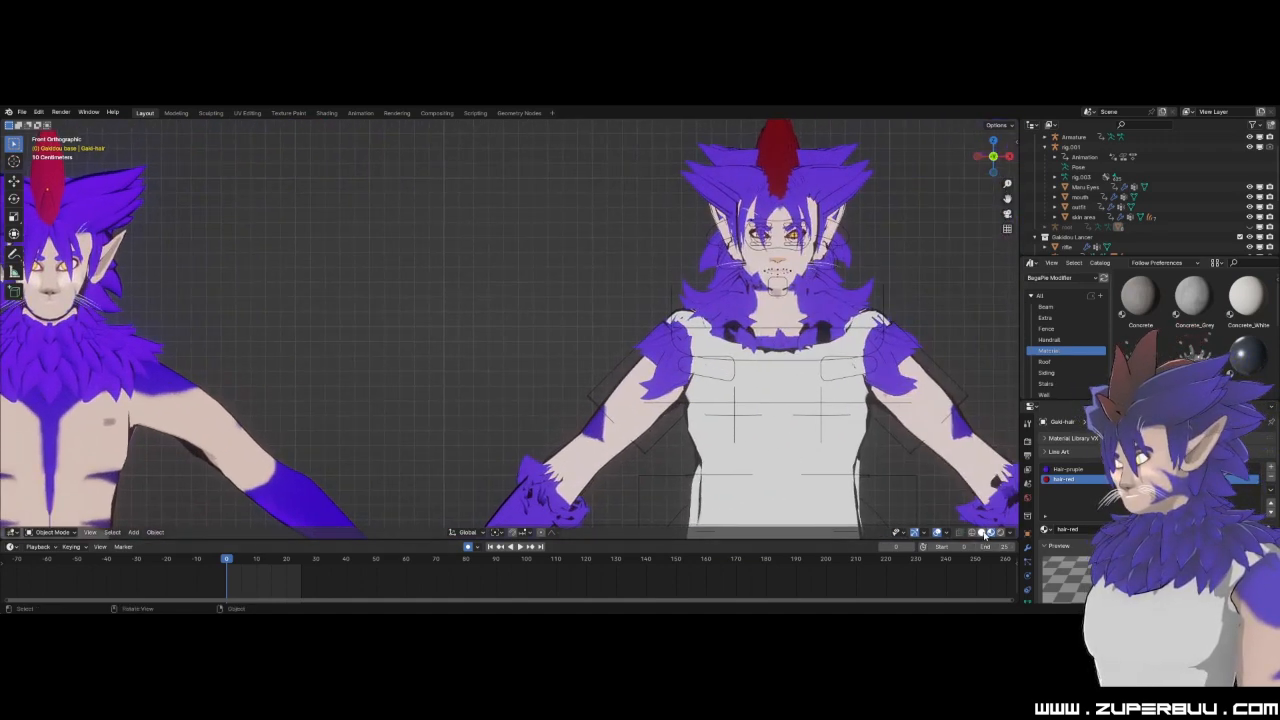
pyautogui.click(983, 534)
pyautogui.click(600, 436)
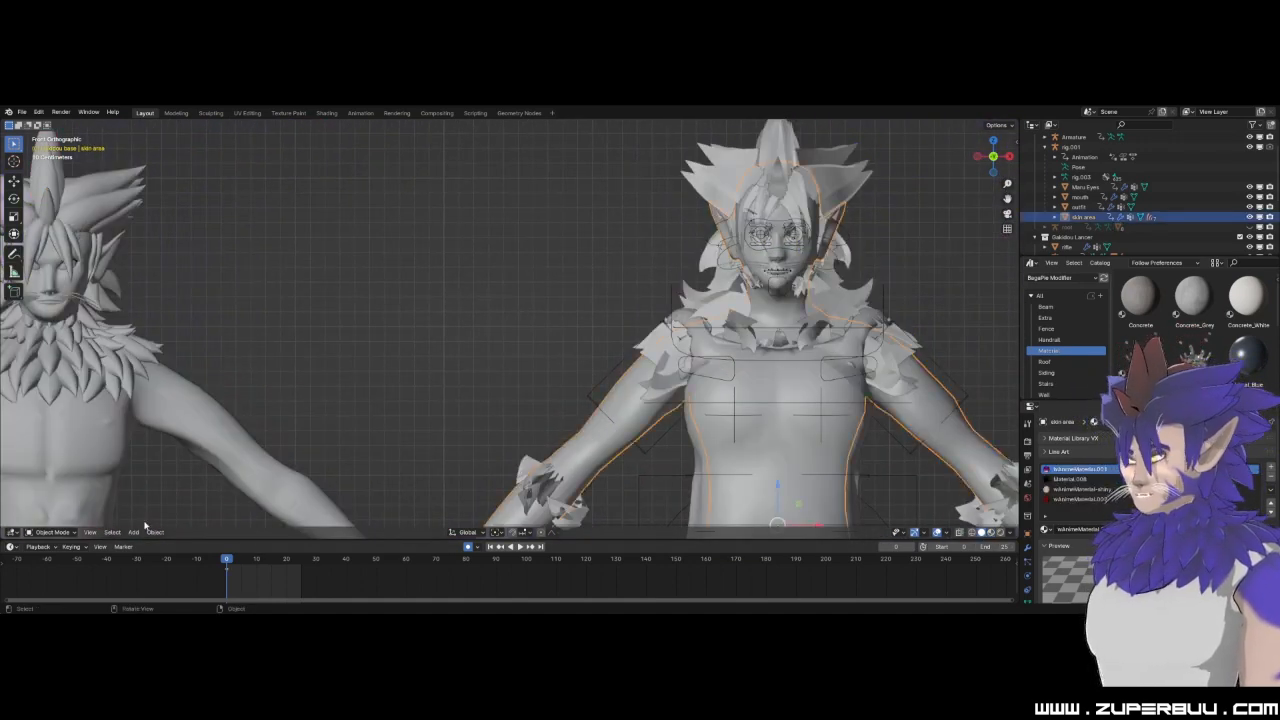
pyautogui.click(52, 532)
pyautogui.click(50, 477)
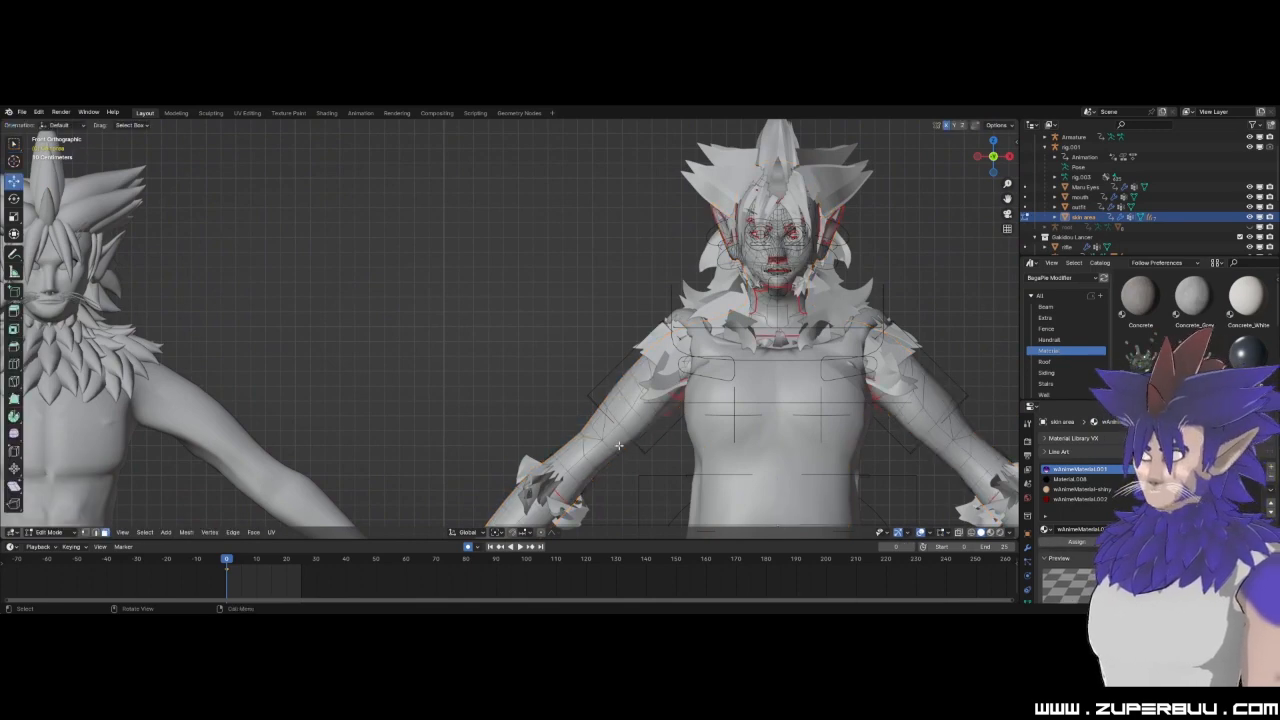
# Select the linked geometry of the skin area and examine which parts of the arms, head, legs and feet it covers.
pyautogui.scroll(3, 630, 446)
pyautogui.keyDown('shift'); pyautogui.moveTo(660, 486); pyautogui.dragTo(506, 348, button='middle'); pyautogui.keyUp('shift')
pyautogui.scroll(1, 506, 348)
pyautogui.scroll(1, 506, 348)
pyautogui.click(467, 419)
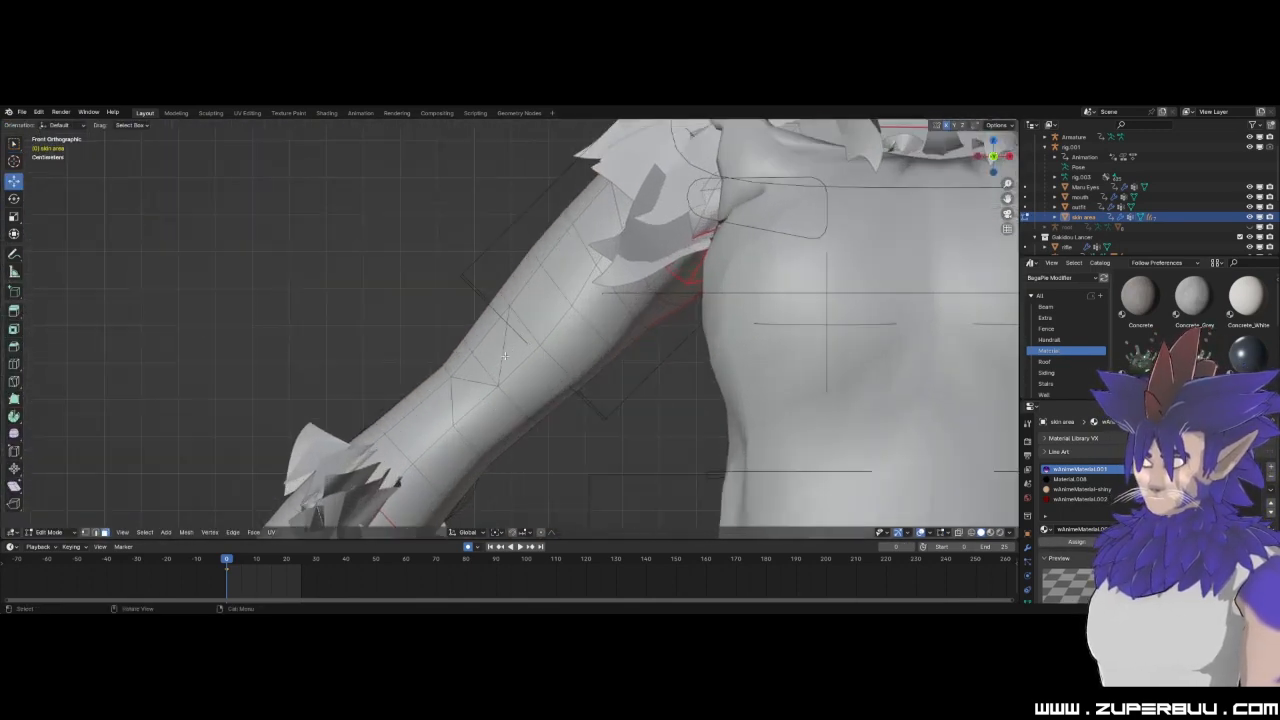
pyautogui.scroll(-5, 421, 423)
pyautogui.press('l')
pyautogui.scroll(-3, 489, 386)
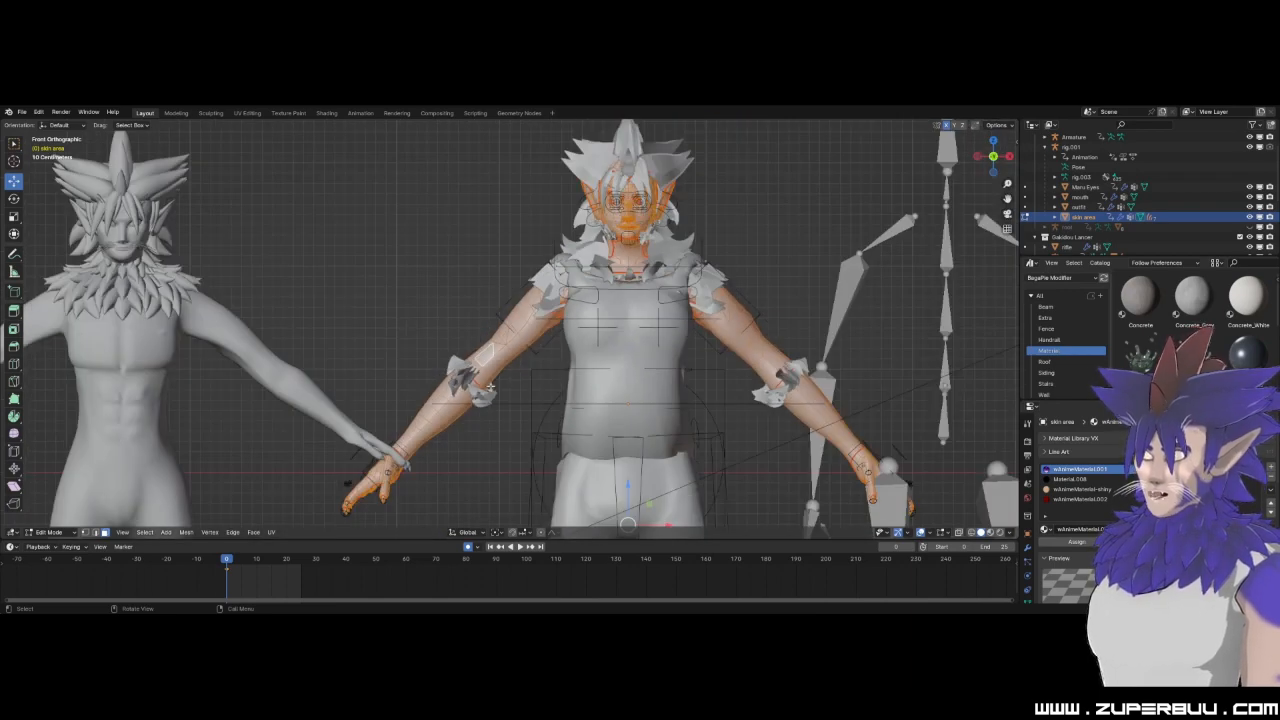
pyautogui.keyDown('shift'); pyautogui.moveTo(754, 434); pyautogui.dragTo(594, 419, button='middle'); pyautogui.keyUp('shift')
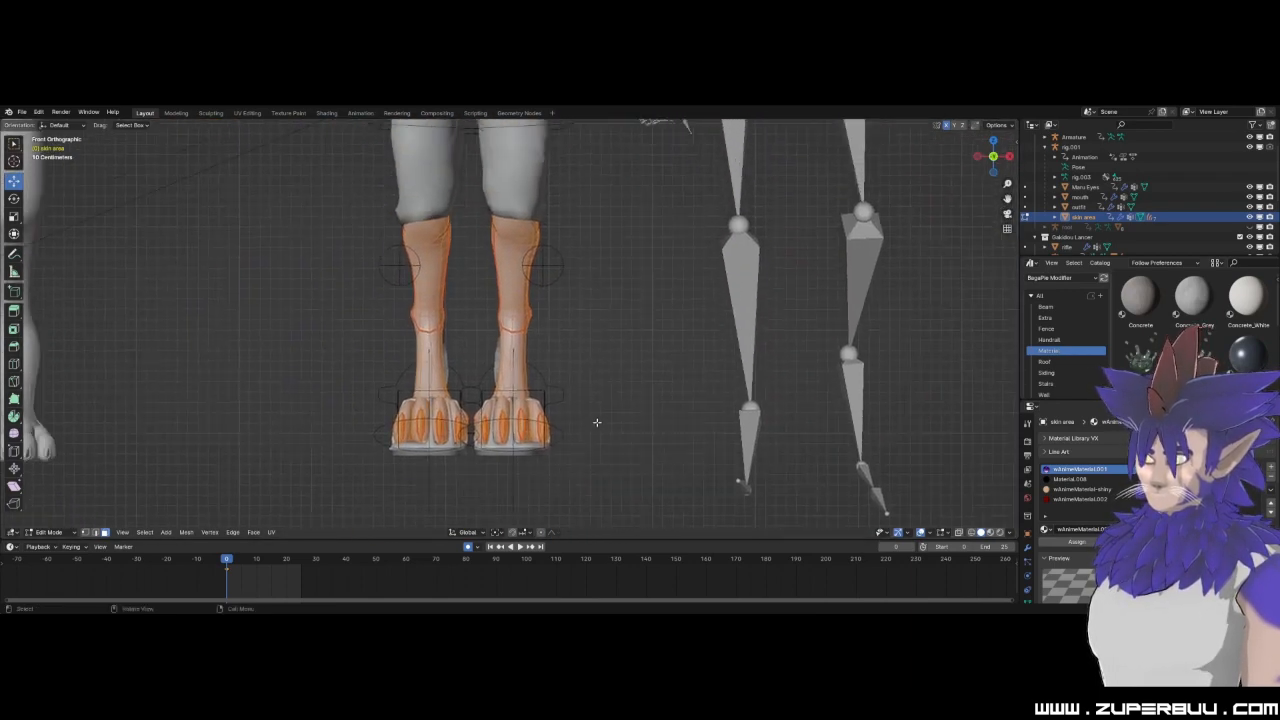
pyautogui.scroll(3, 594, 419)
pyautogui.click(640, 333)
pyautogui.keyDown('shift'); pyautogui.moveTo(535, 146); pyautogui.dragTo(551, 510, button='middle'); pyautogui.keyUp('shift')
# Examine the clothed character's face topology from the front, closing in on the nose and mouth.
pyautogui.scroll(8, 513, 346)
pyautogui.keyDown('shift'); pyautogui.moveTo(412, 401); pyautogui.dragTo(718, 368, button='middle'); pyautogui.keyUp('shift')
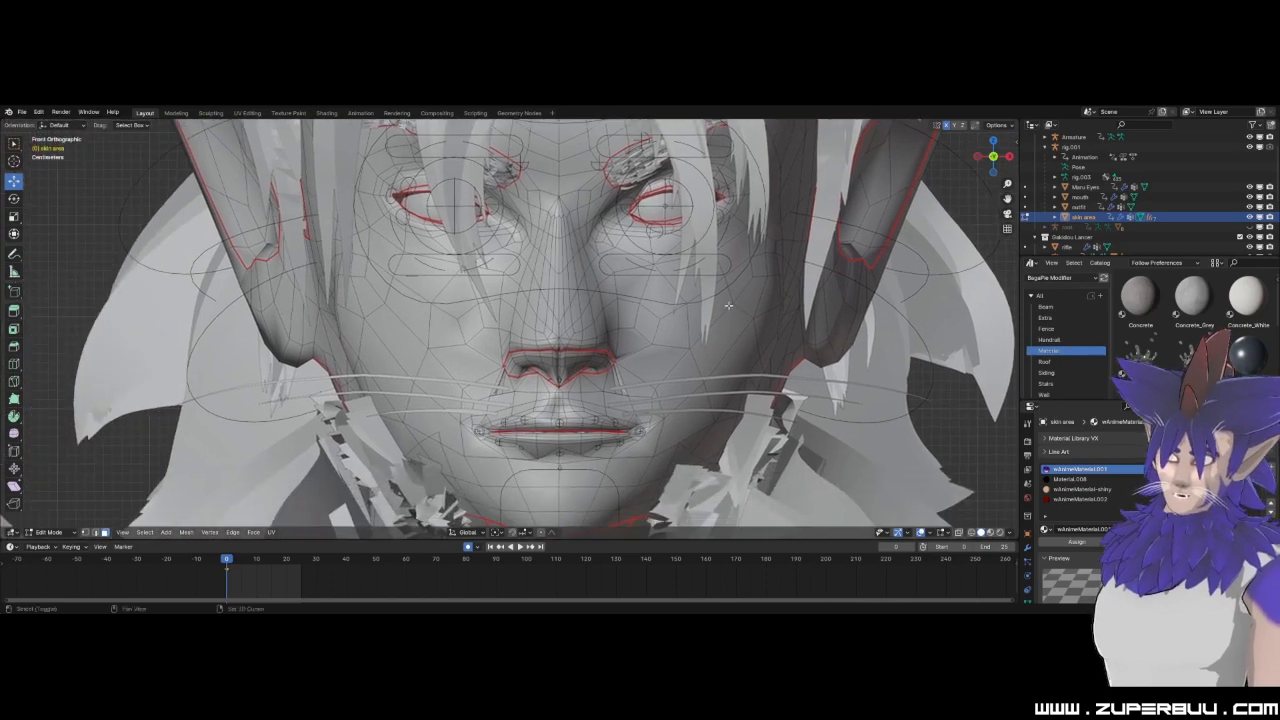
pyautogui.scroll(4, 720, 330)
pyautogui.scroll(-5, 715, 307)
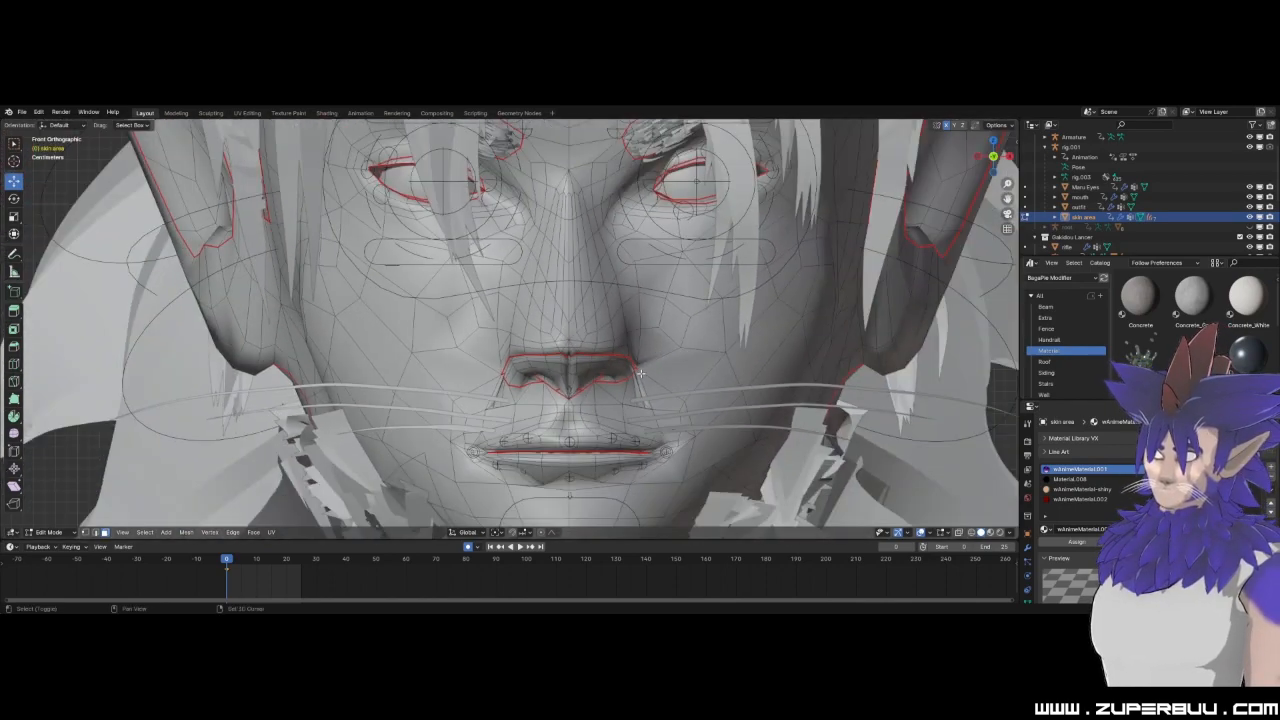
pyautogui.scroll(4, 457, 378)
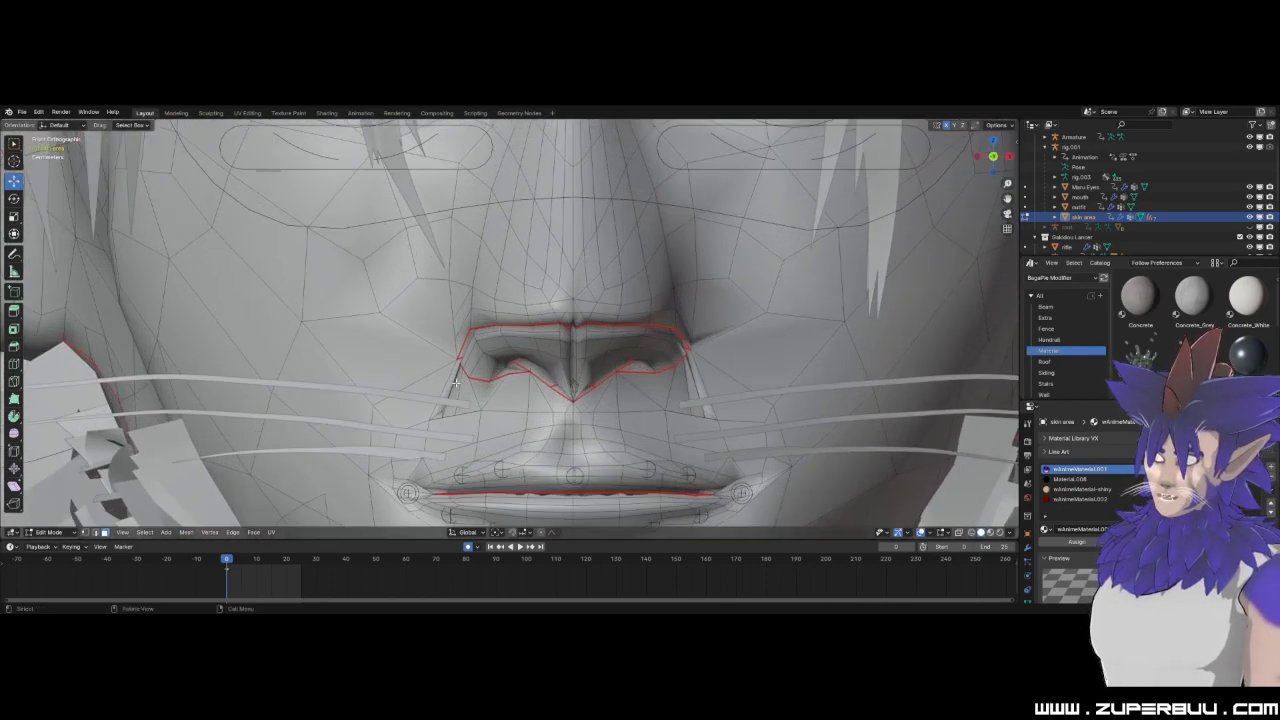
# Select the narrow face beside the nostril and inspect it and the mouth geometry from inside the head.
pyautogui.moveTo(452, 390); pyautogui.dragTo(474, 384, button='middle')
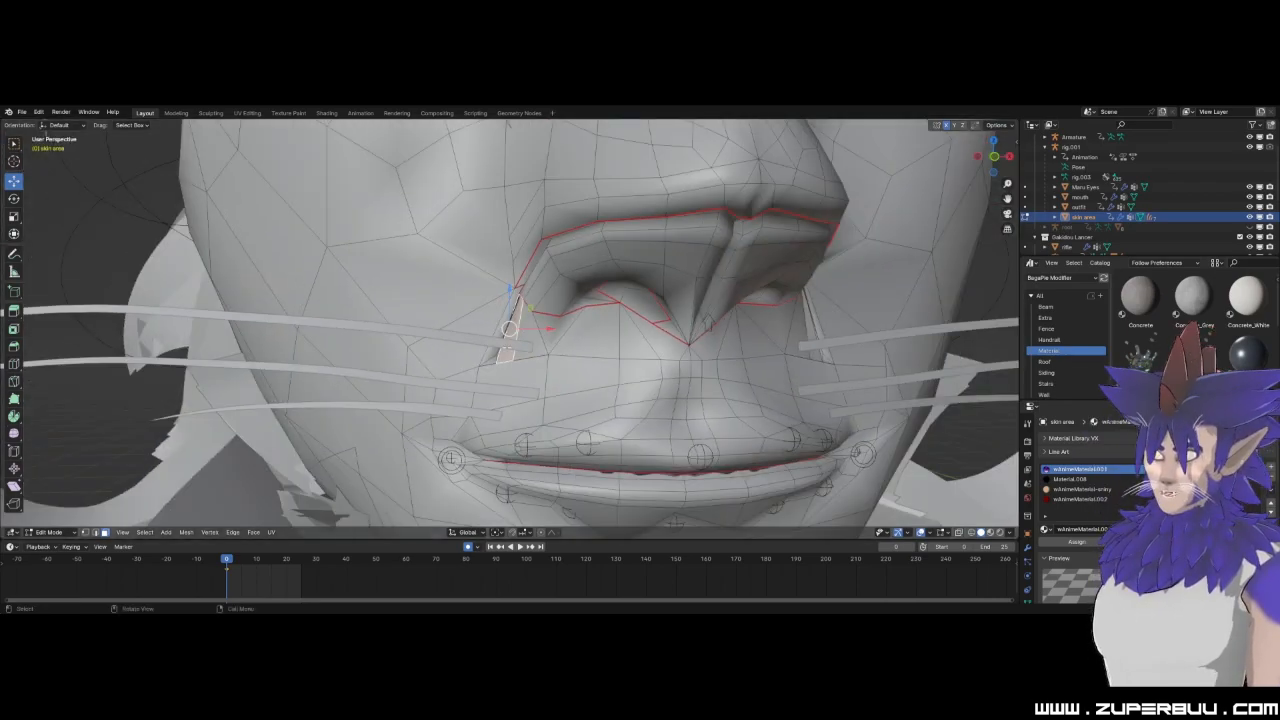
pyautogui.moveTo(540, 350); pyautogui.dragTo(571, 350, button='middle')
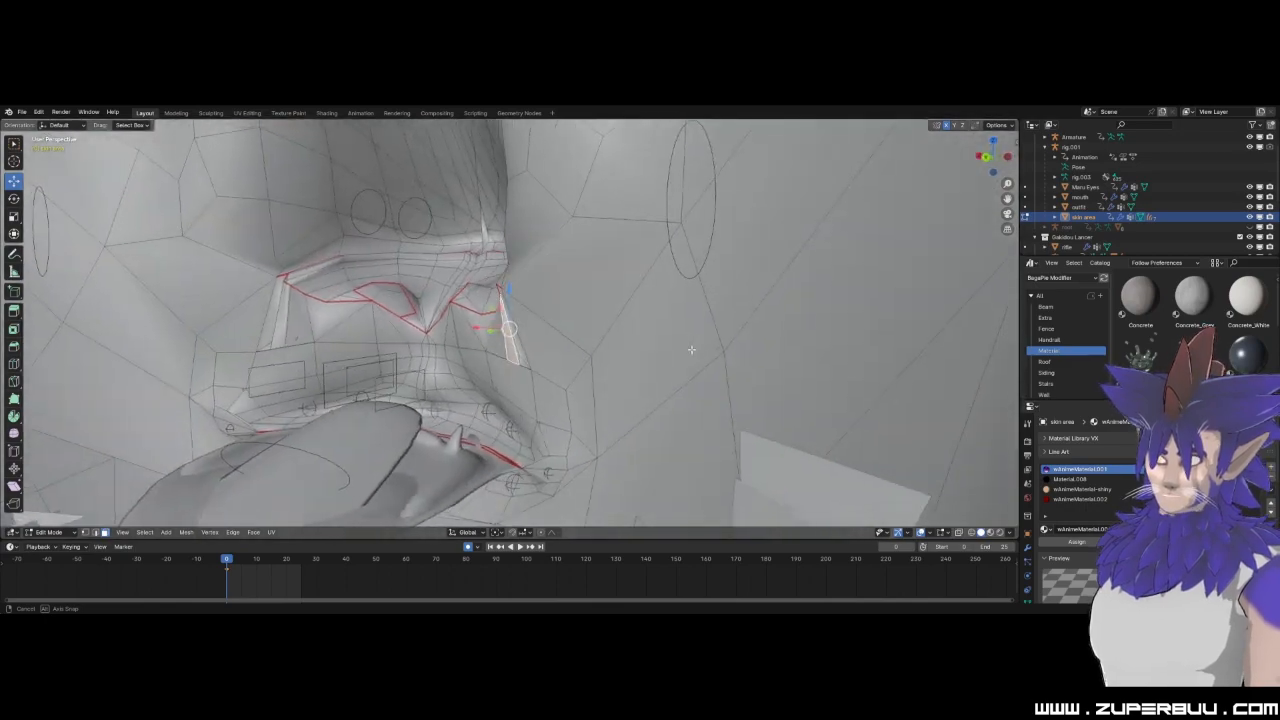
pyautogui.moveTo(691, 349); pyautogui.dragTo(562, 337, button='middle')
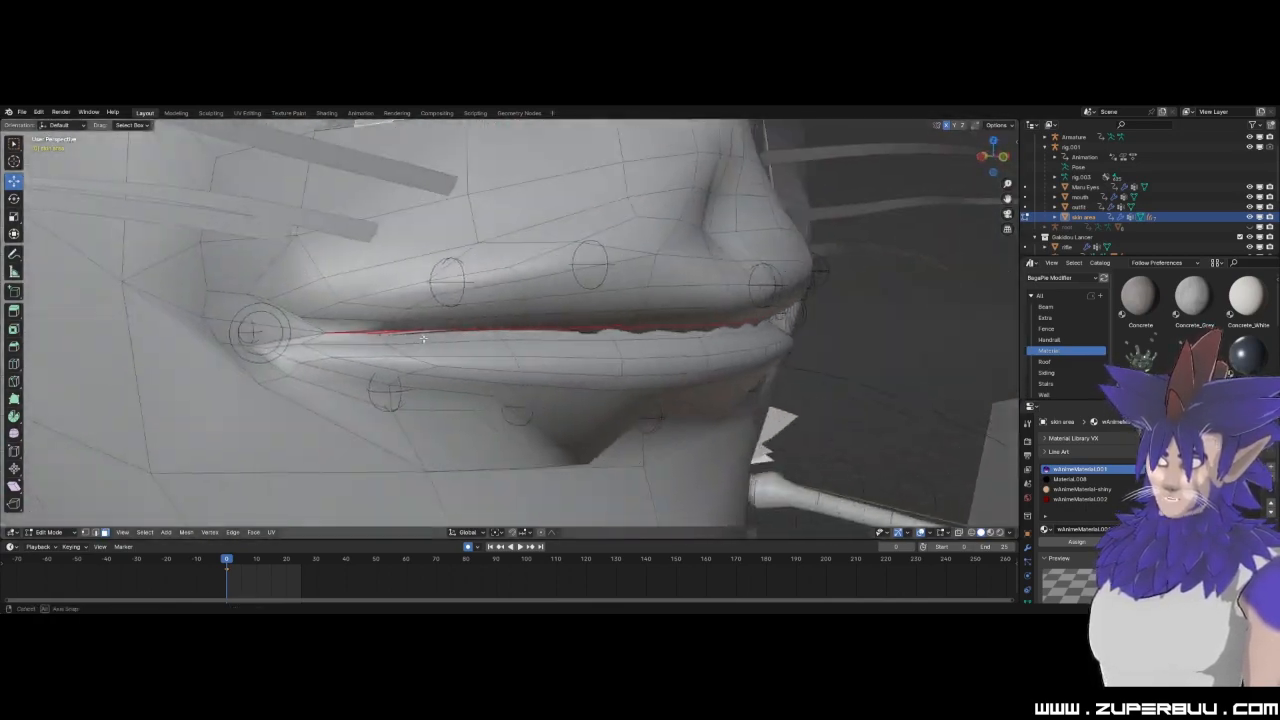
pyautogui.moveTo(423, 339); pyautogui.dragTo(600, 430, button='middle')
# Inspect the topology around the eyes and eyebrows, then view the clothed character's whole head from the front.
pyautogui.scroll(4, 561, 430)
pyautogui.keyDown('shift'); pyautogui.moveTo(625, 490); pyautogui.dragTo(567, 385, button='middle'); pyautogui.keyUp('shift')
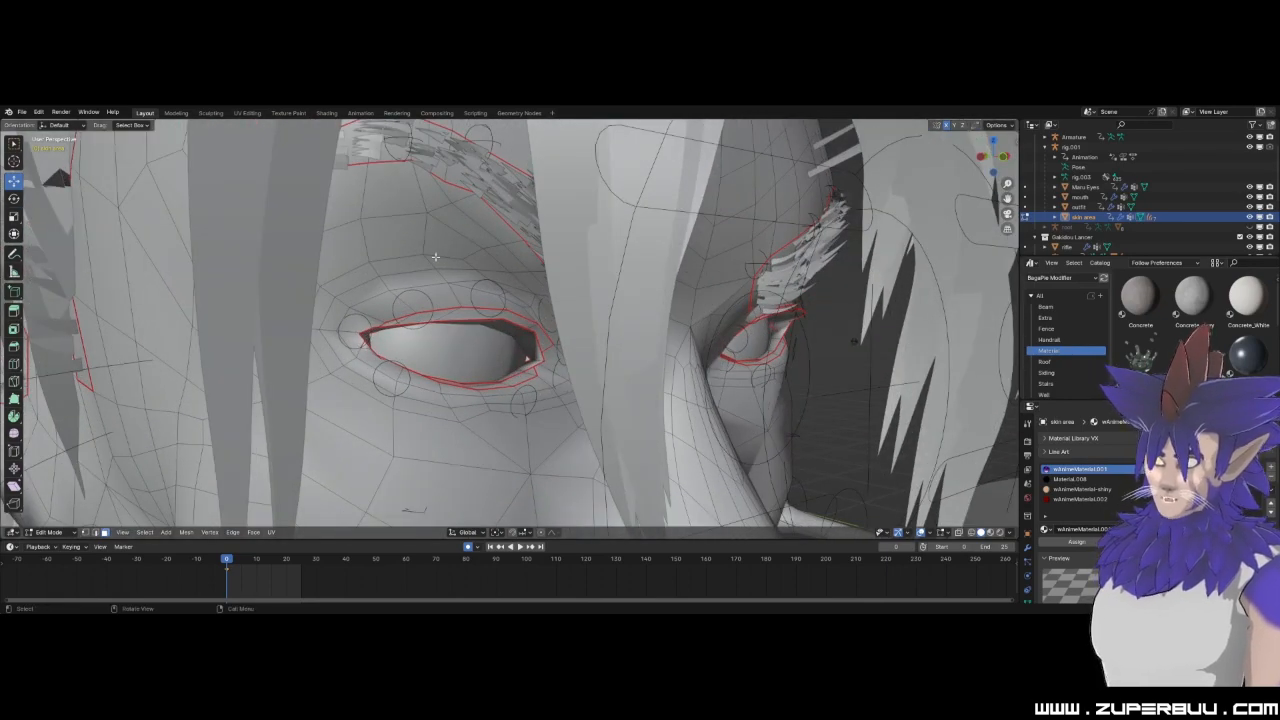
pyautogui.moveTo(391, 413); pyautogui.dragTo(590, 402, button='middle')
pyautogui.scroll(-3, 600, 400)
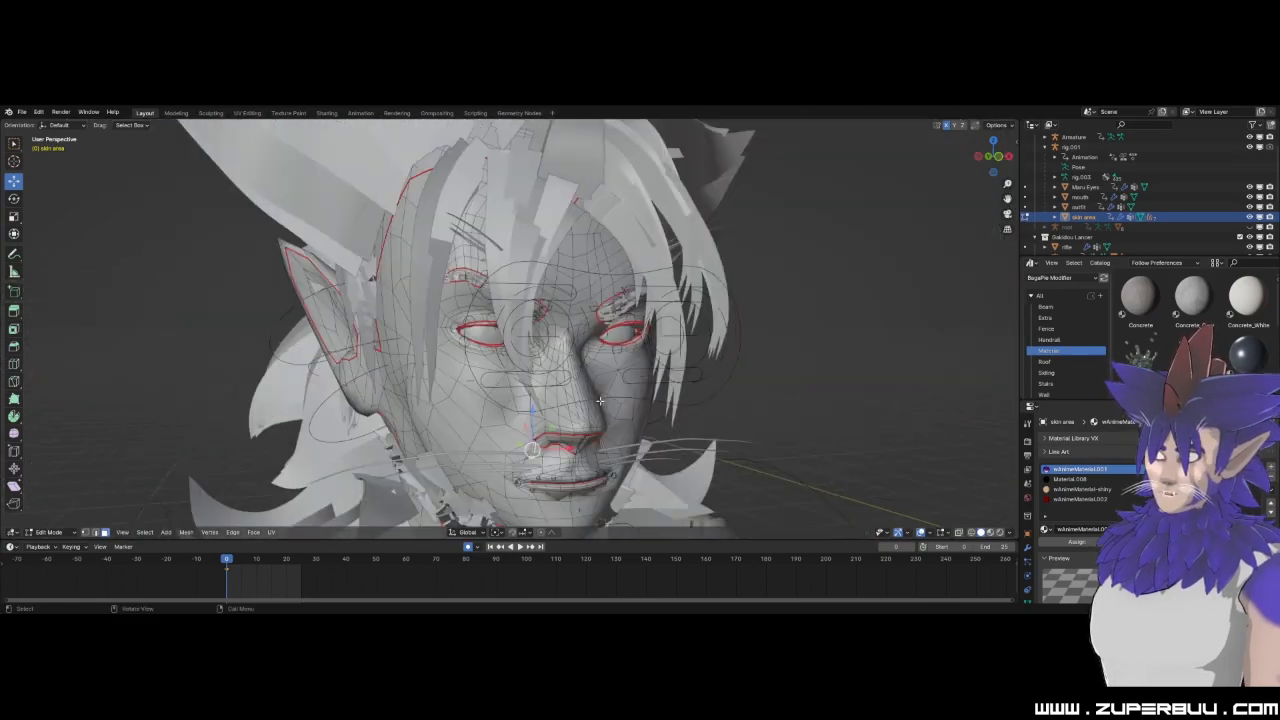
pyautogui.scroll(-3, 560, 405)
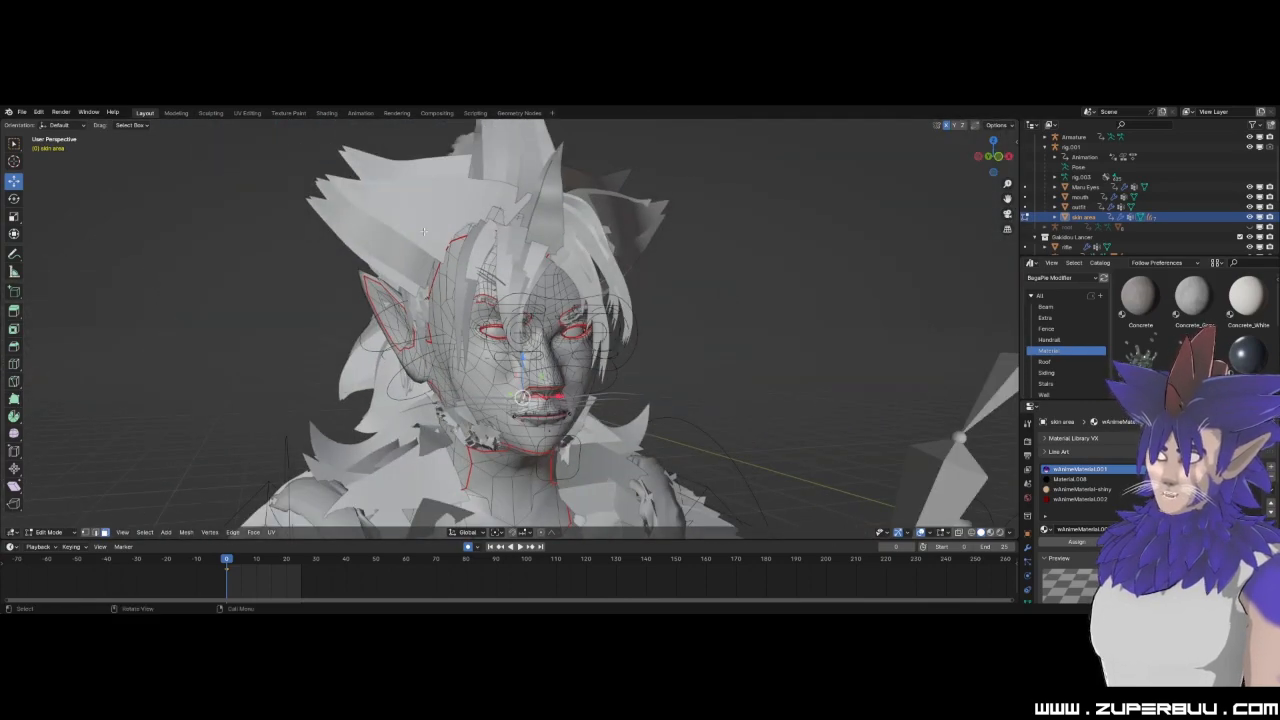
pyautogui.moveTo(353, 382)
pyautogui.mouseDown(button='middle')
pyautogui.moveTo(400, 402)
pyautogui.moveTo(335, 398)
pyautogui.mouseUp(button='middle')
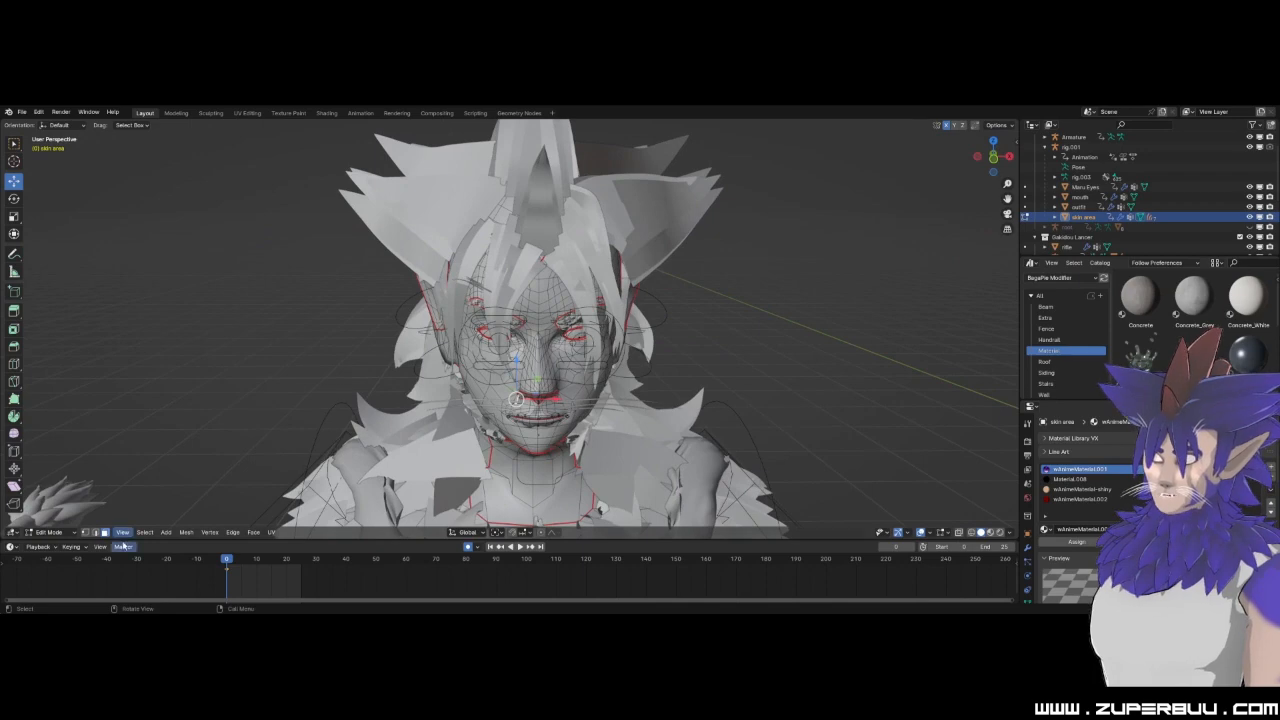
# Return the skin area mesh to Object Mode and show all the characters with the skin area selected.
pyautogui.click(66, 535)
pyautogui.click(55, 465)
pyautogui.scroll(-8, 385, 388)
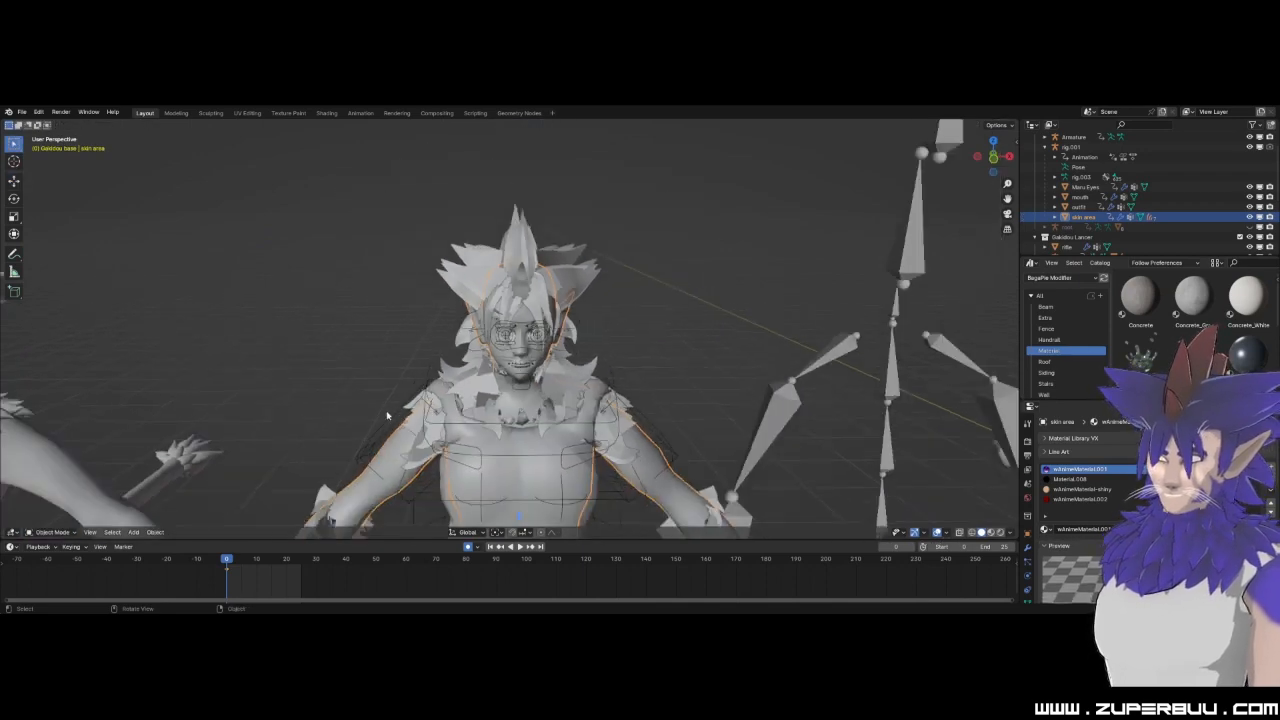
pyautogui.click(382, 345)
pyautogui.click(452, 402)
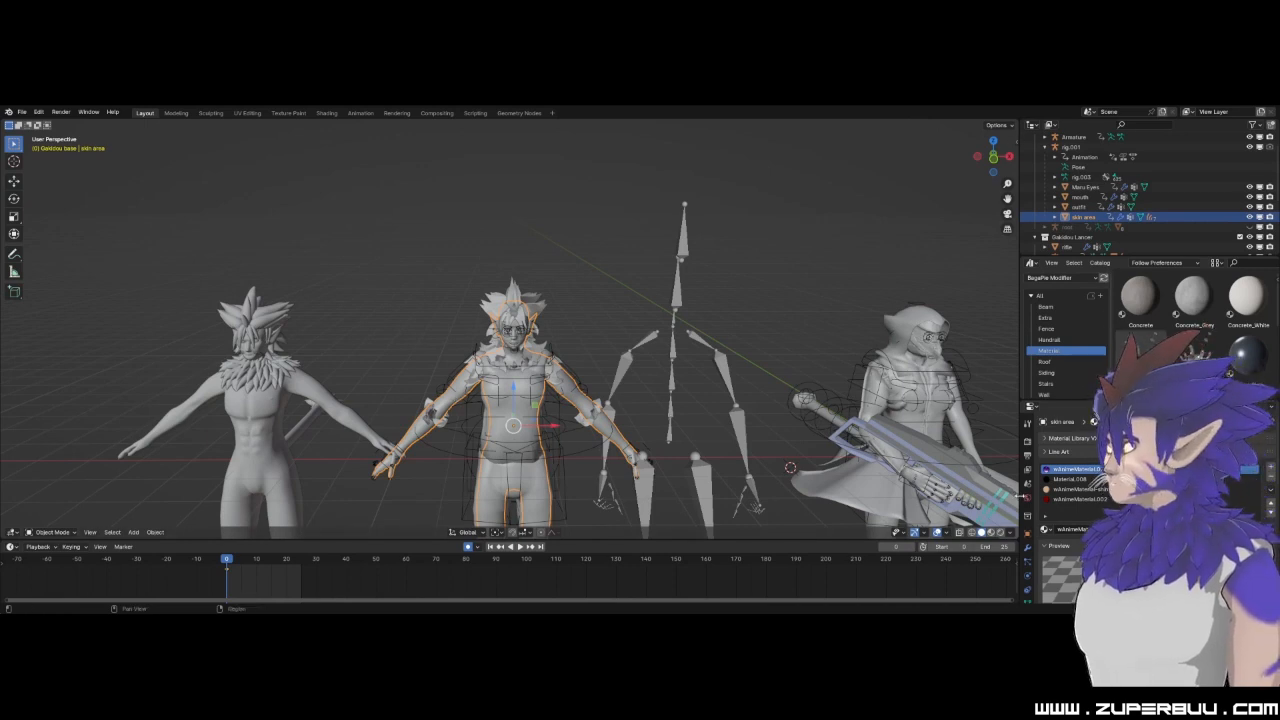
# Turn on the scene statistics overlay in the viewport.
pyautogui.click(1011, 533)
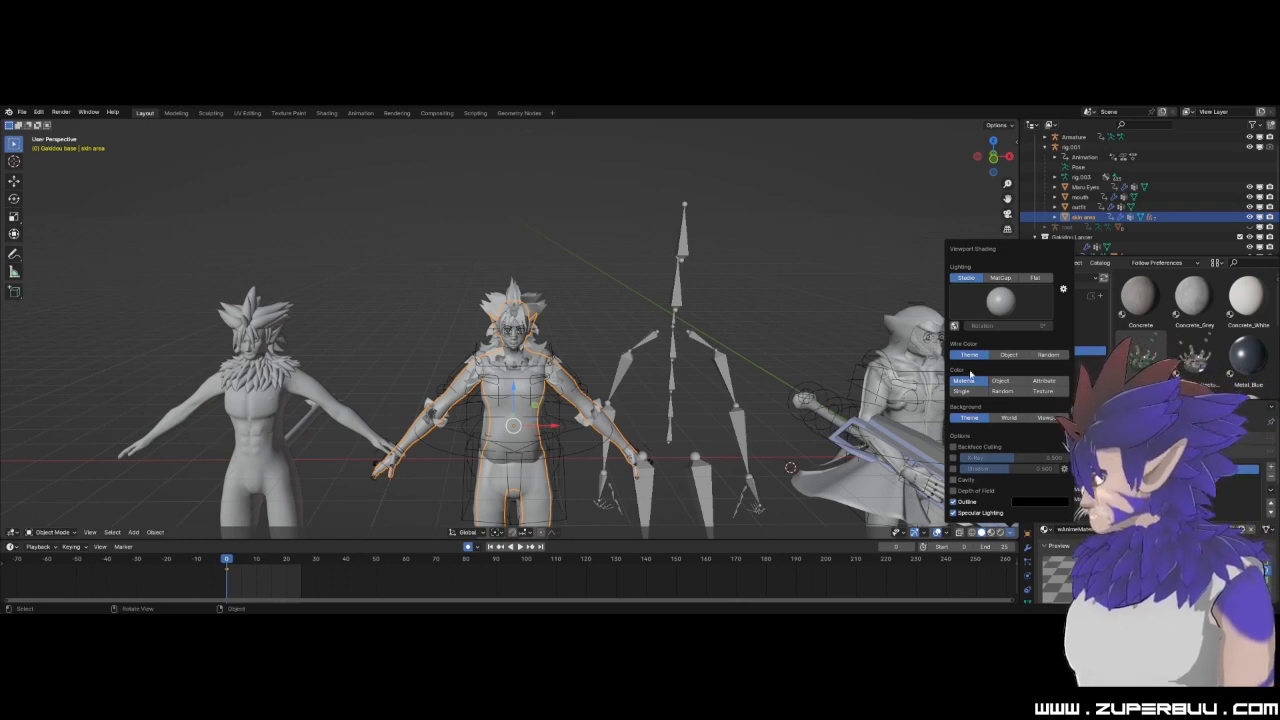
pyautogui.click(849, 207)
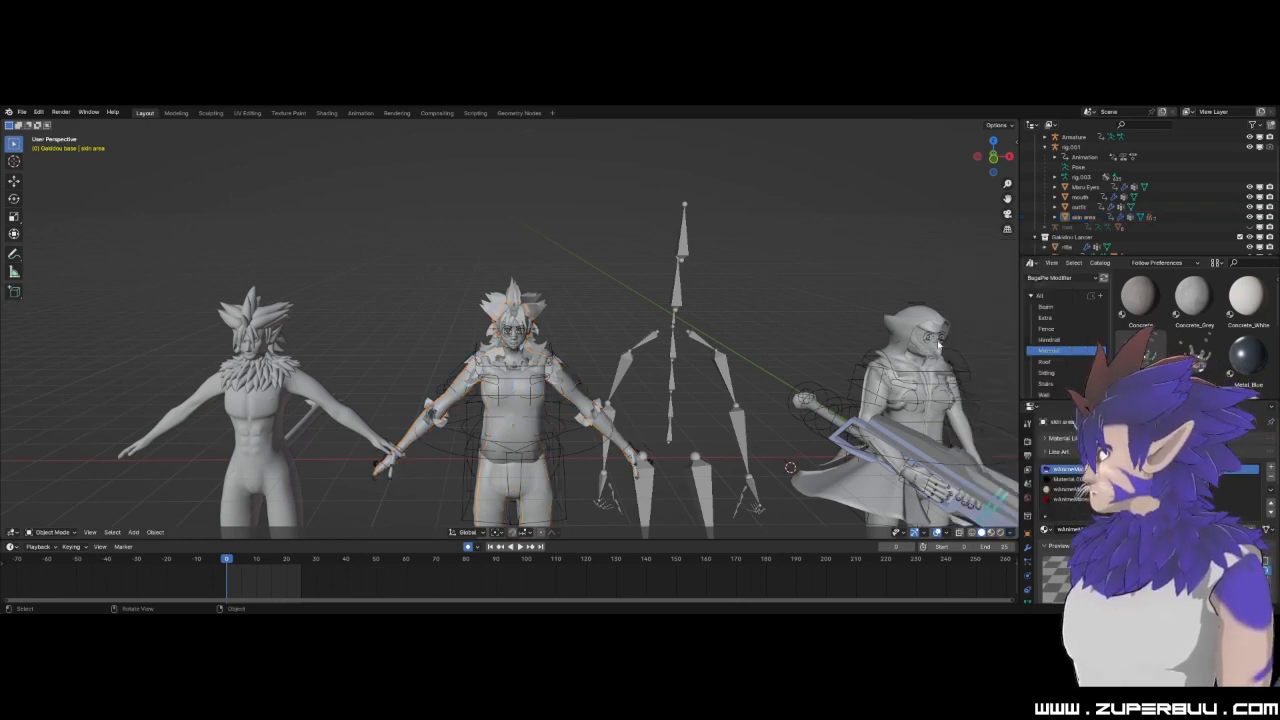
pyautogui.click(949, 533)
pyautogui.click(885, 383)
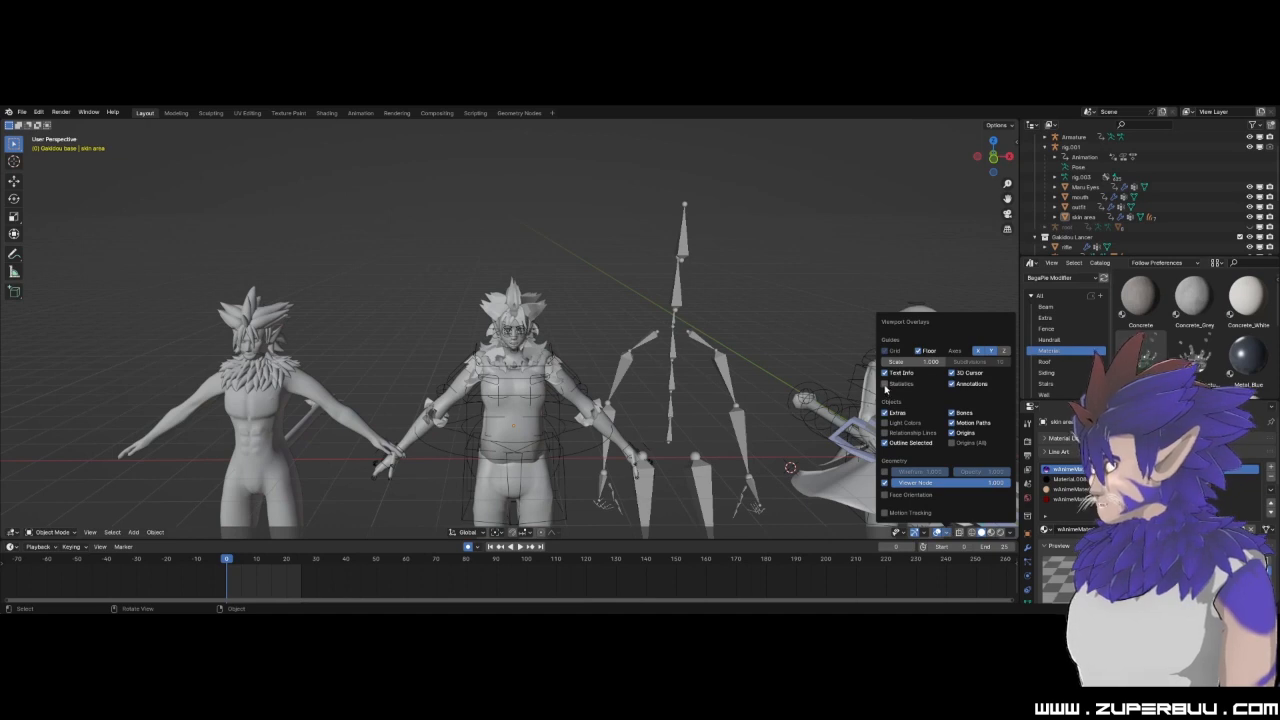
# Select the skin area, enter Edit Mode and pick a single face near the elbow to check its statistics.
pyautogui.click(440, 399)
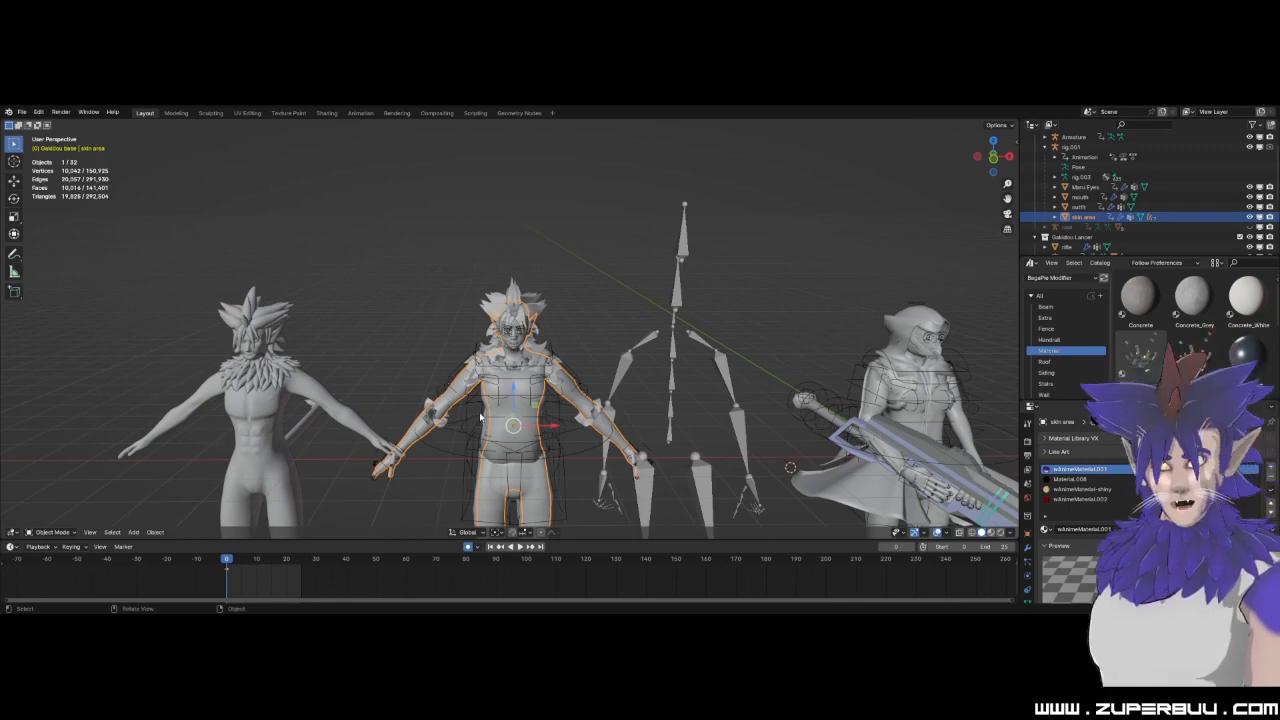
pyautogui.scroll(5, 480, 418)
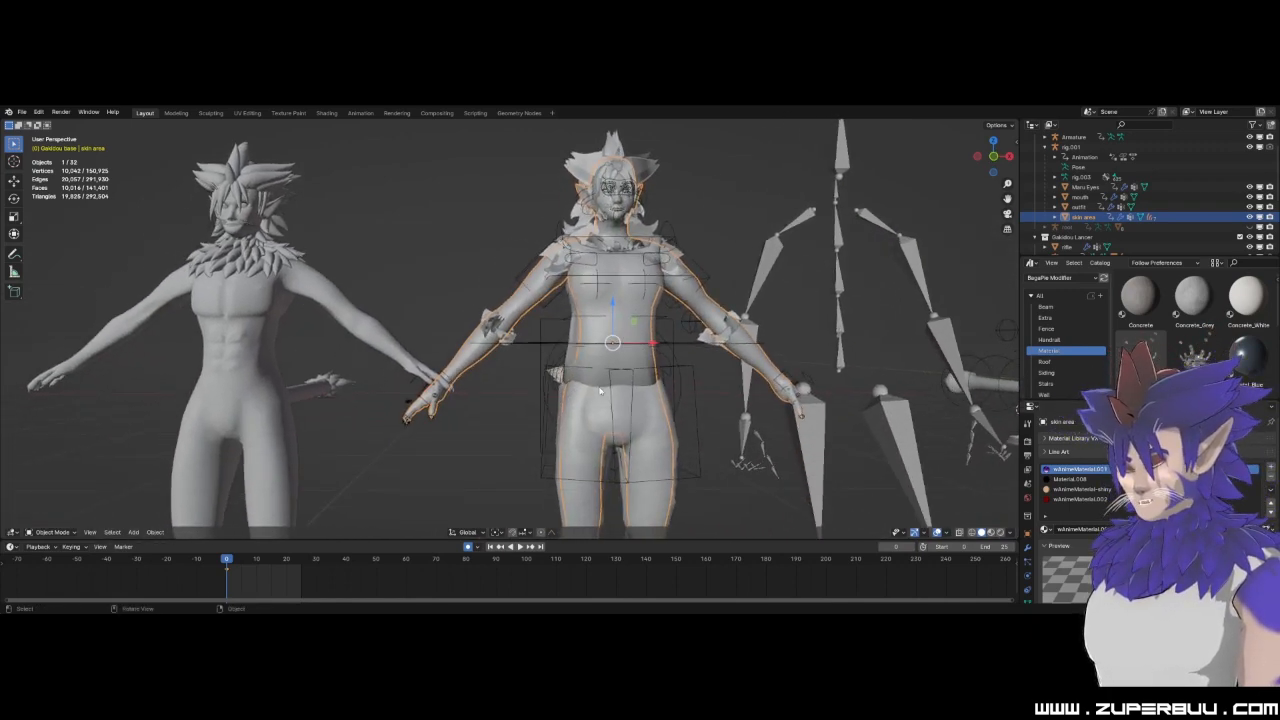
pyautogui.scroll(4, 602, 383)
pyautogui.click(47, 534)
pyautogui.click(58, 479)
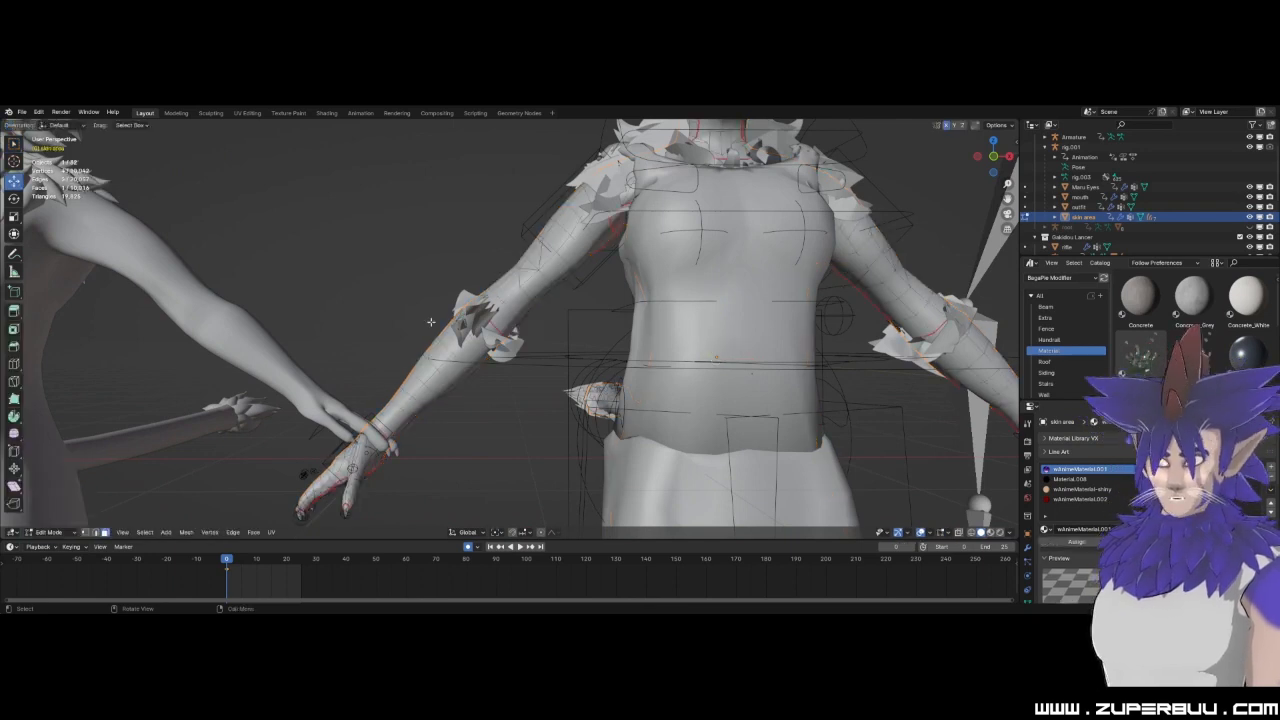
pyautogui.click(514, 291)
pyautogui.scroll(2, 518, 295)
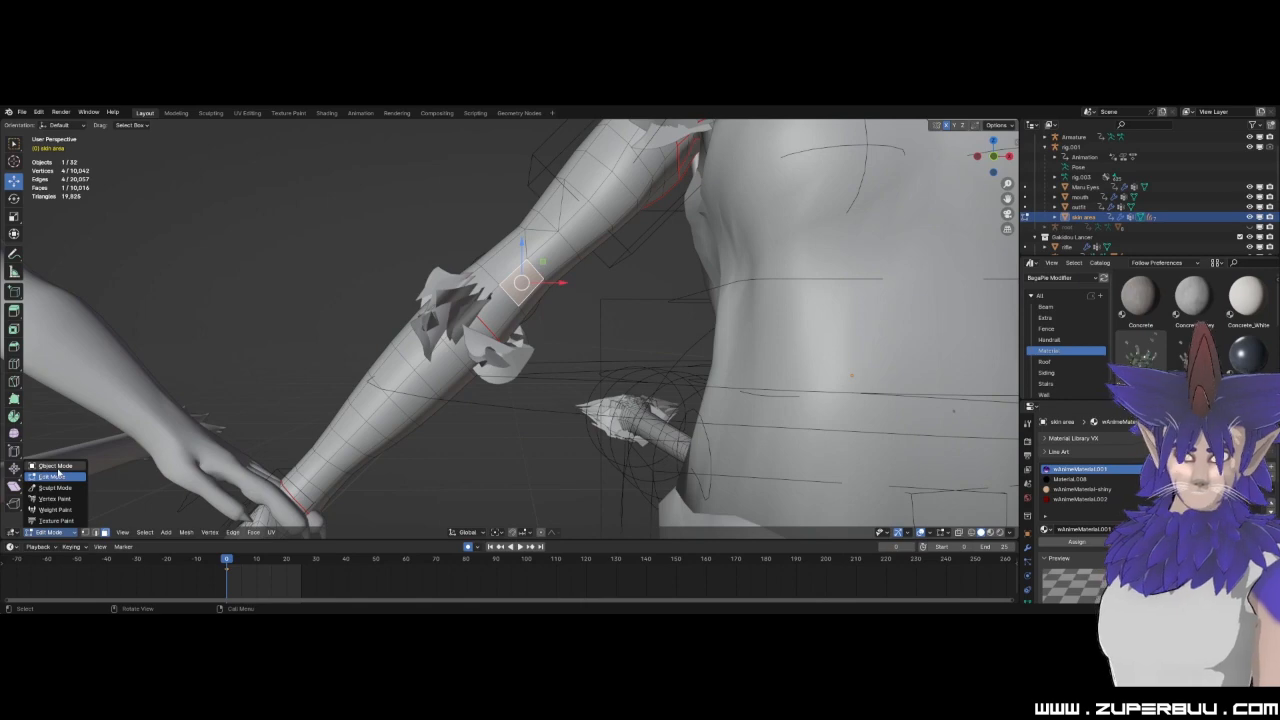
# Return the skin area to Object Mode and select the bare-chested character's Hybrid Body mesh.
pyautogui.click(57, 467)
pyautogui.scroll(-5, 551, 313)
pyautogui.moveTo(522, 316); pyautogui.dragTo(520, 323, button='middle')
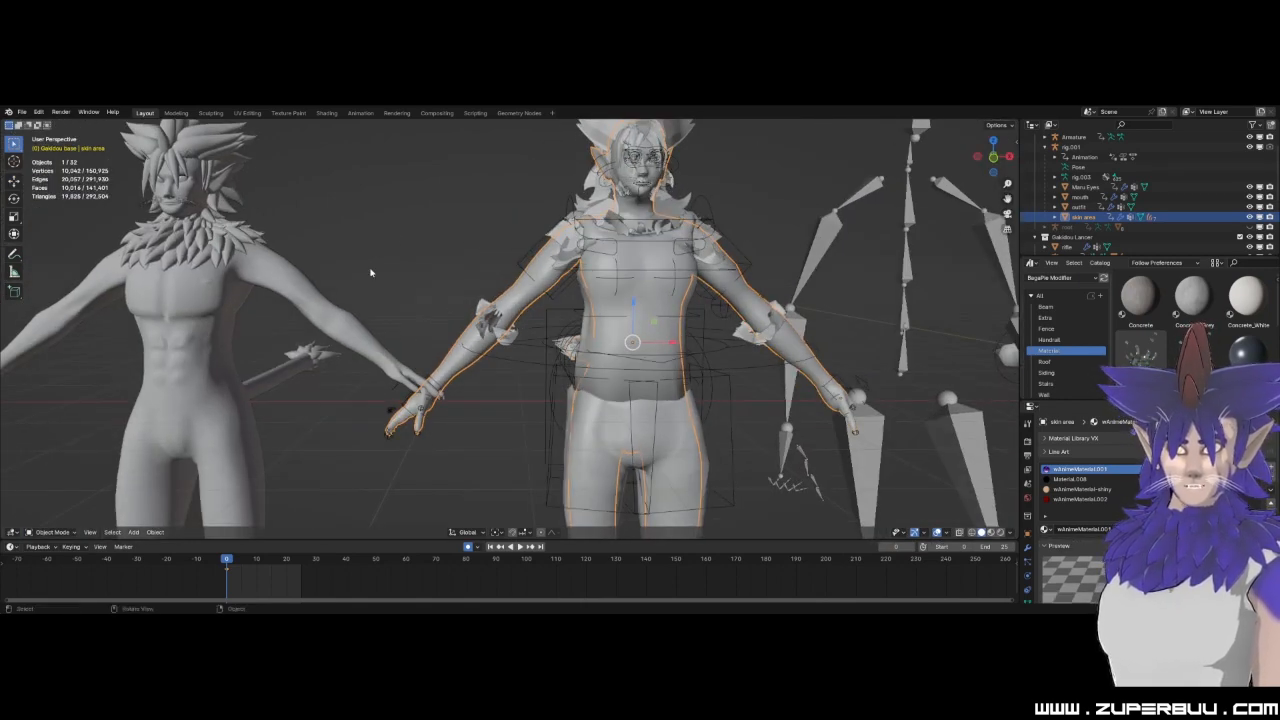
pyautogui.moveTo(540, 303); pyautogui.dragTo(581, 296, button='middle')
pyautogui.click(578, 297)
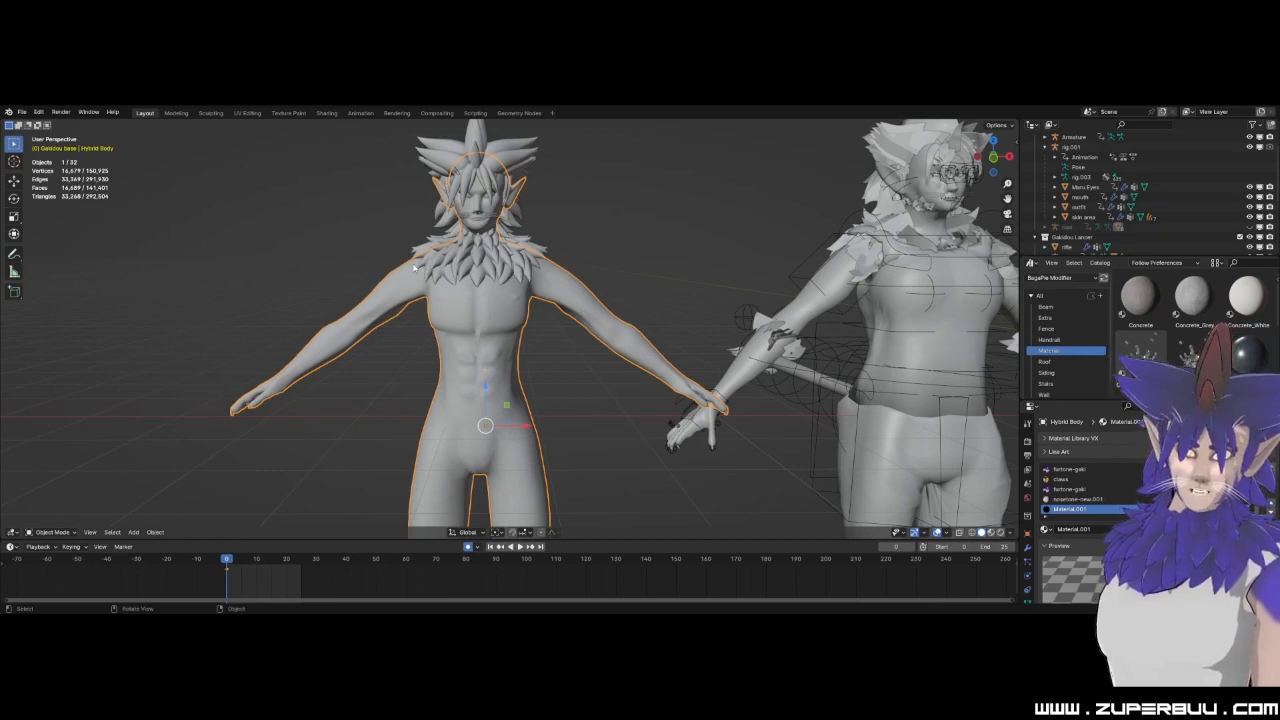
# Check the statistics of the bare-chested character's mane, body and hair meshes by selecting each one.
pyautogui.click(465, 249)
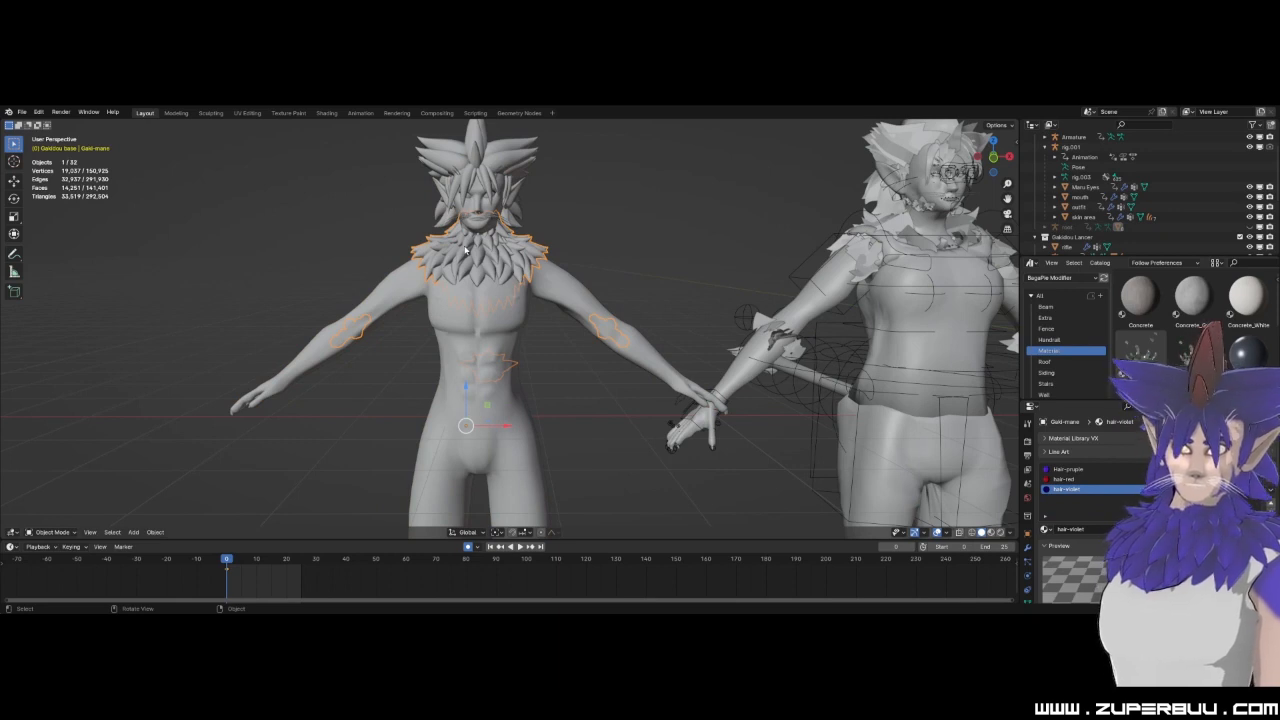
pyautogui.click(471, 322)
pyautogui.click(465, 261)
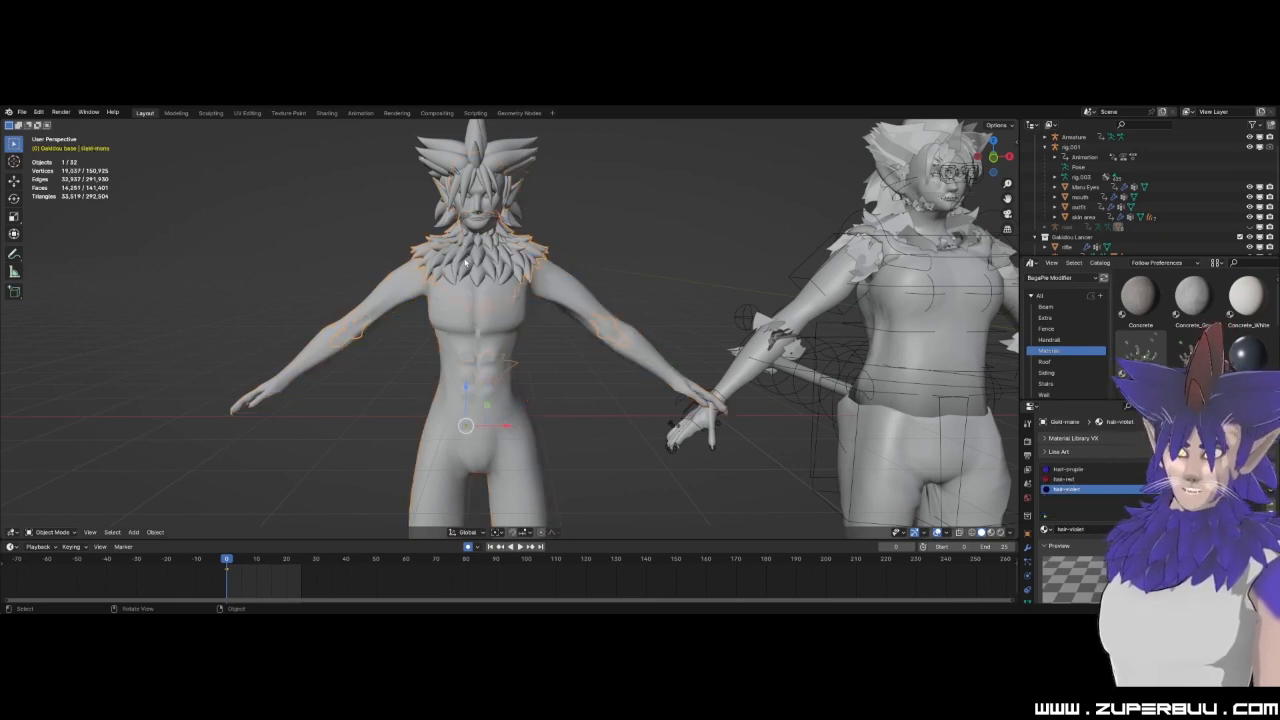
pyautogui.click(455, 160)
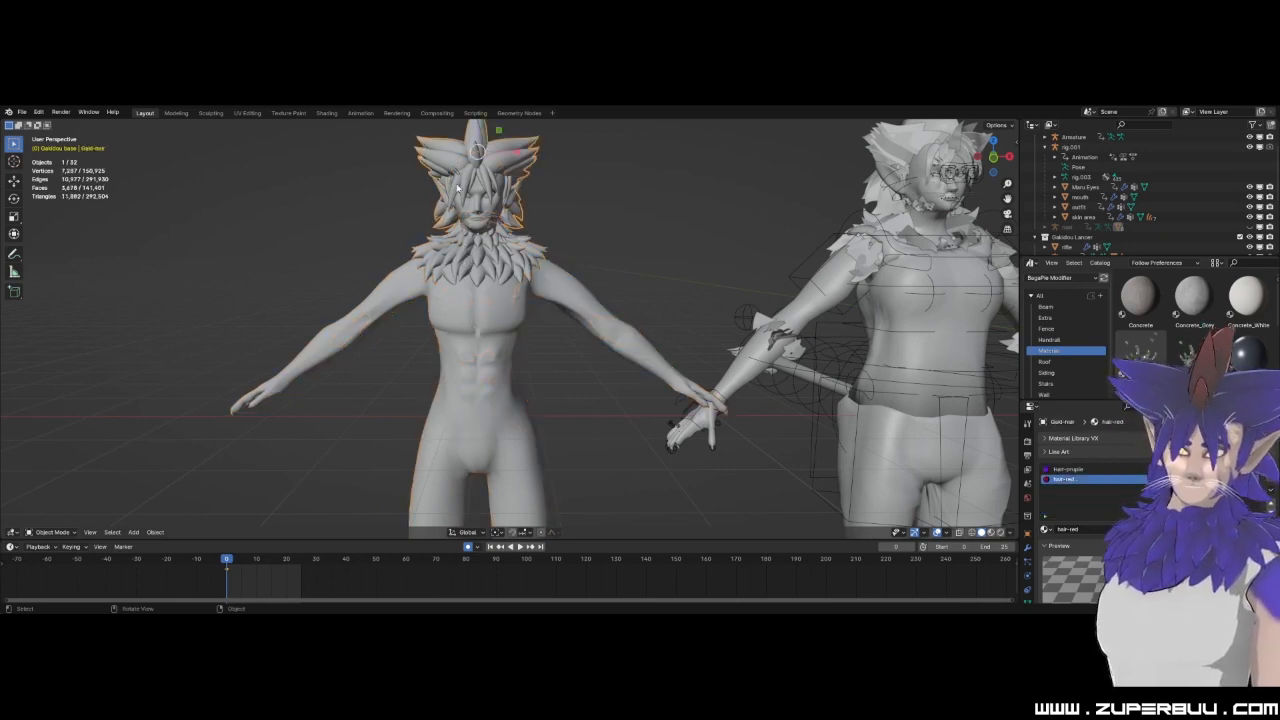
pyautogui.click(461, 257)
pyautogui.moveTo(461, 257); pyautogui.dragTo(426, 298, button='middle')
pyautogui.scroll(-2, 617, 371)
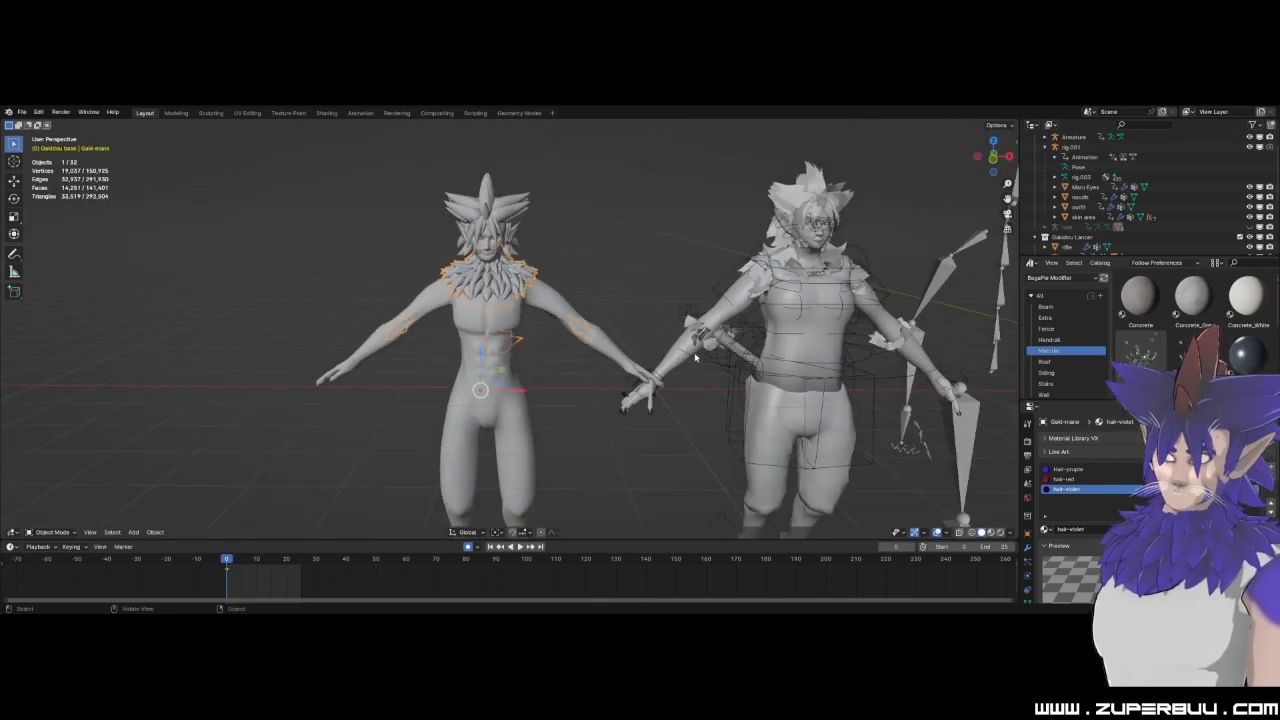
# Compare the statistics of the clothed character's skin area with those of the bare-chested Hybrid Body.
pyautogui.click(666, 363)
pyautogui.press('KP_Decimal')
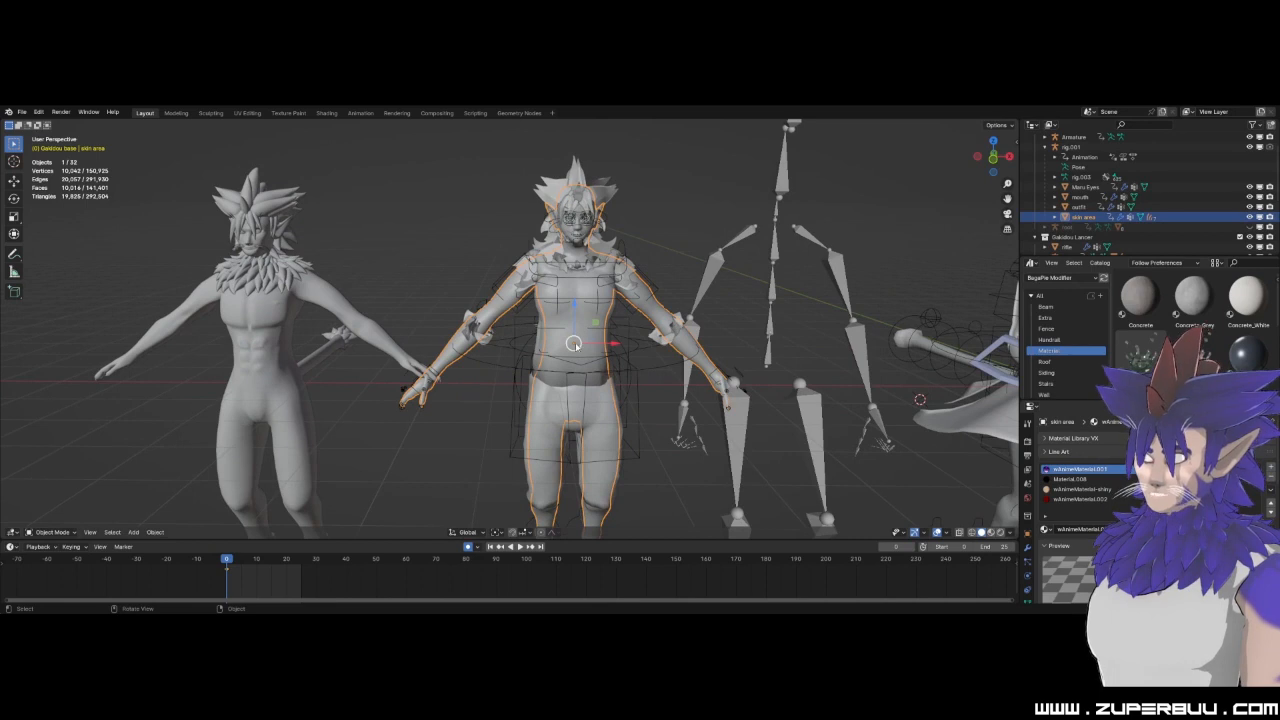
pyautogui.click(273, 320)
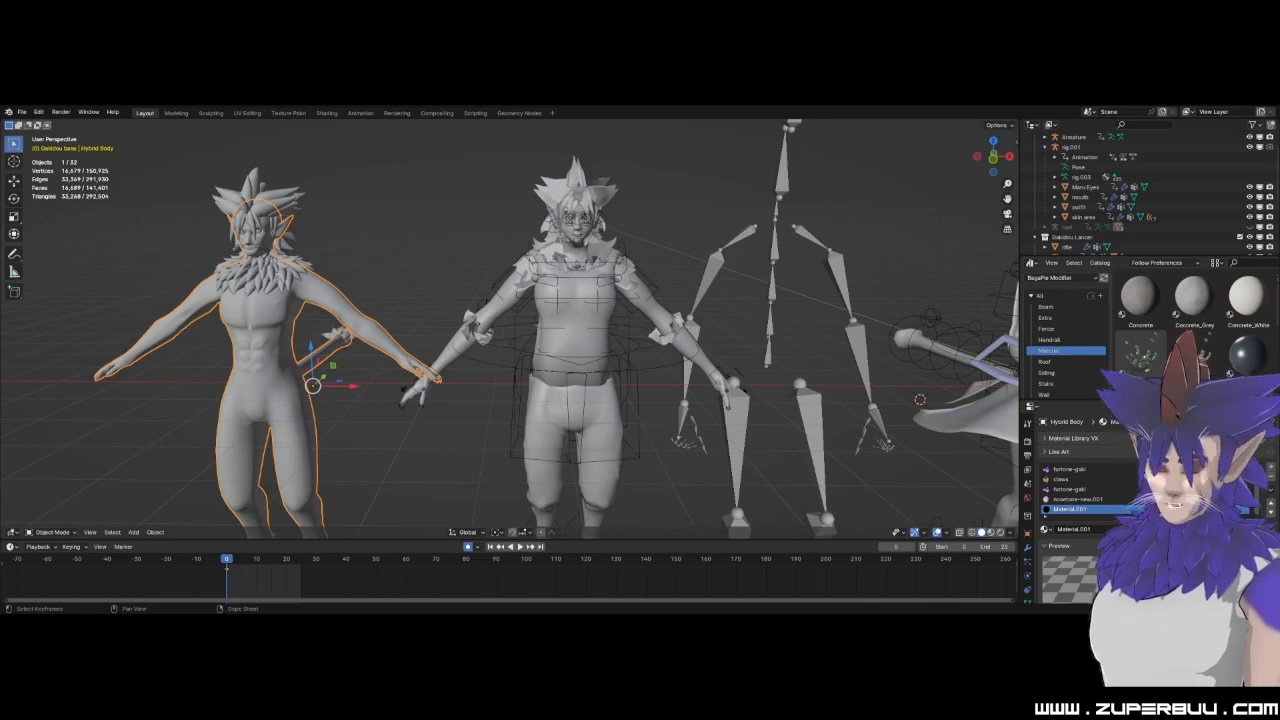
pyautogui.moveTo(387, 446)
pyautogui.mouseDown(button='middle')
pyautogui.moveTo(545, 446)
pyautogui.moveTo(372, 452)
pyautogui.mouseUp(button='middle')
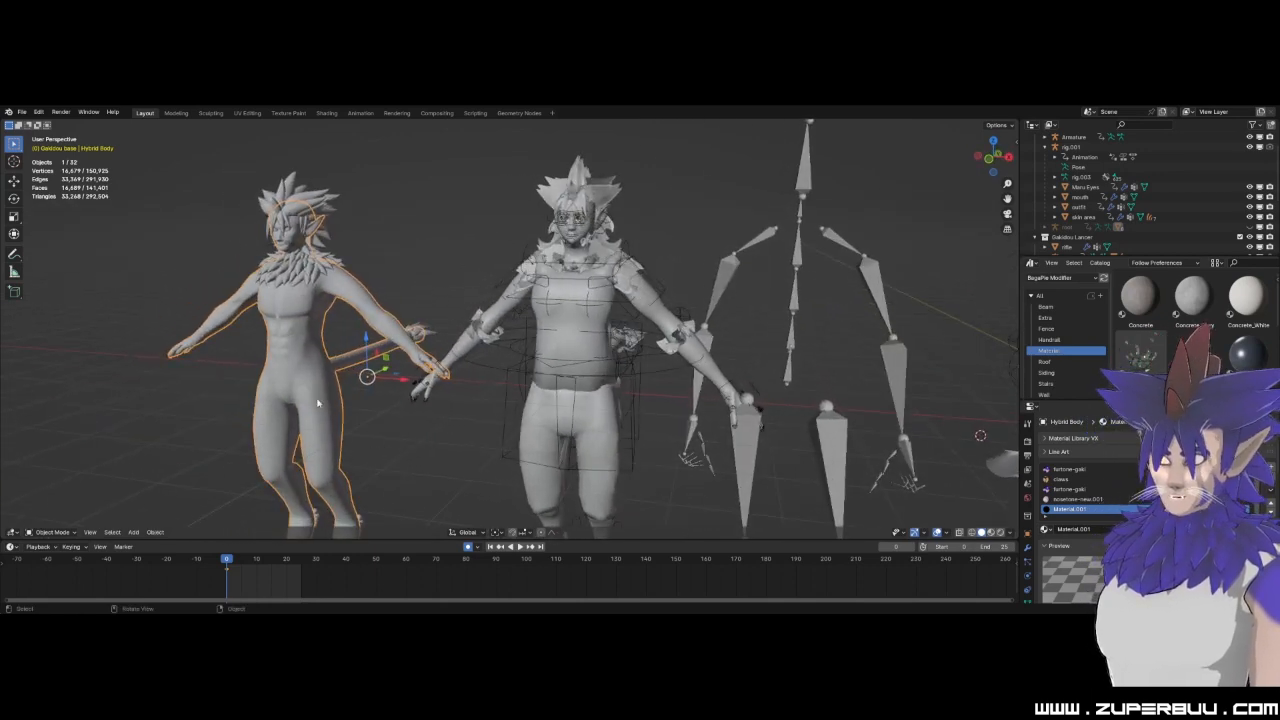
# Examine the clothed character's skin area, red hair and hair-and-fur meshes by selecting each one, and clear the selection.
pyautogui.click(557, 258)
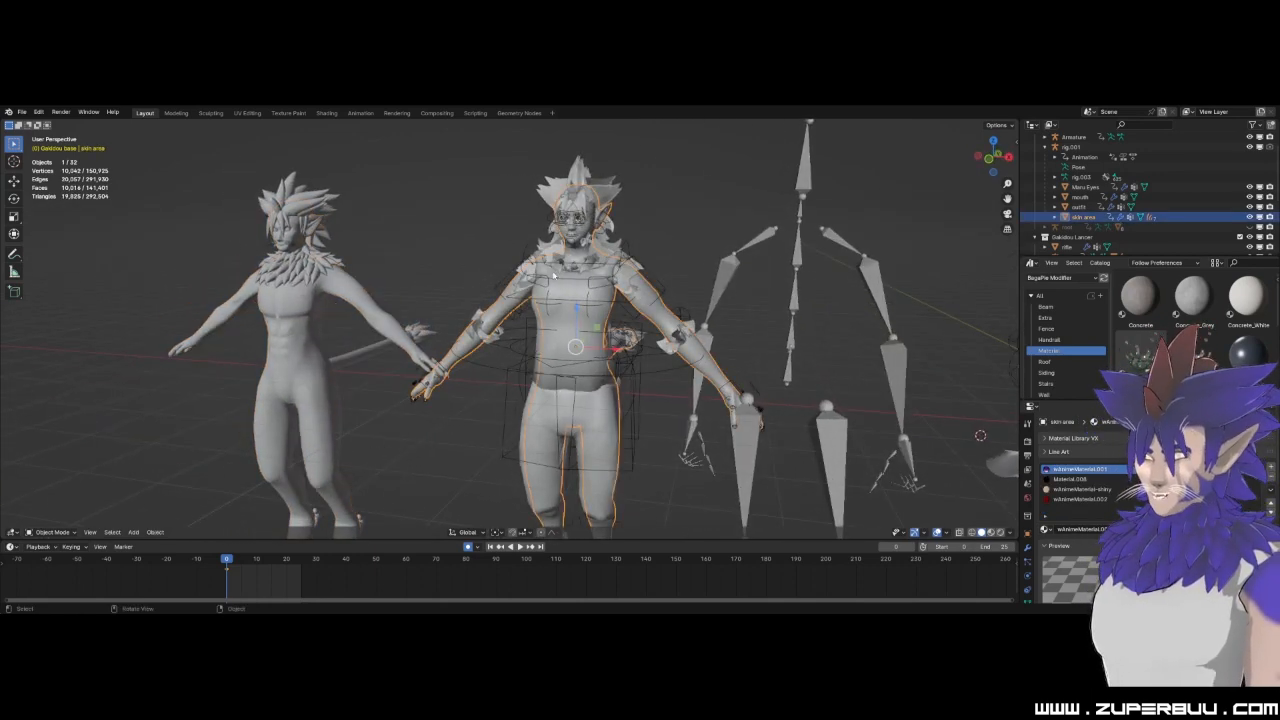
pyautogui.scroll(2, 587, 171)
pyautogui.keyDown('shift'); pyautogui.moveTo(588, 180); pyautogui.dragTo(486, 314, button='middle'); pyautogui.keyUp('shift')
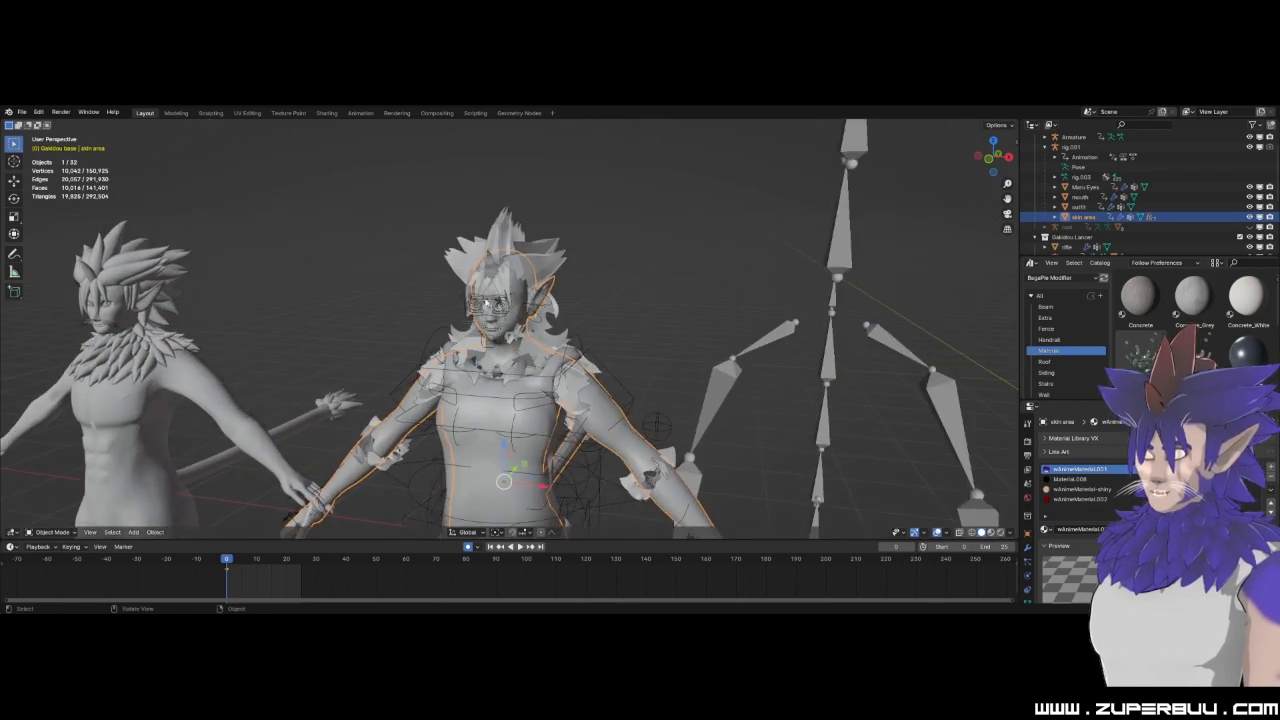
pyautogui.click(500, 245)
pyautogui.moveTo(500, 245); pyautogui.dragTo(540, 252, button='middle')
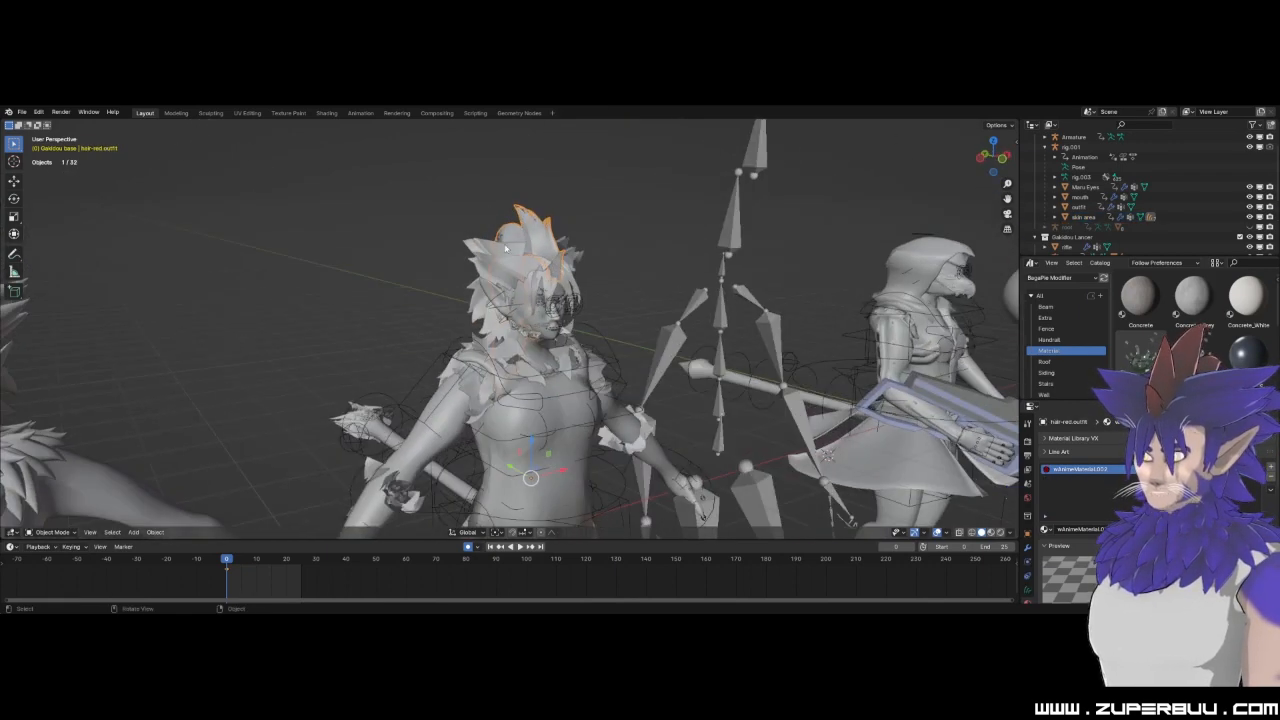
pyautogui.moveTo(395, 484); pyautogui.dragTo(529, 371, button='middle')
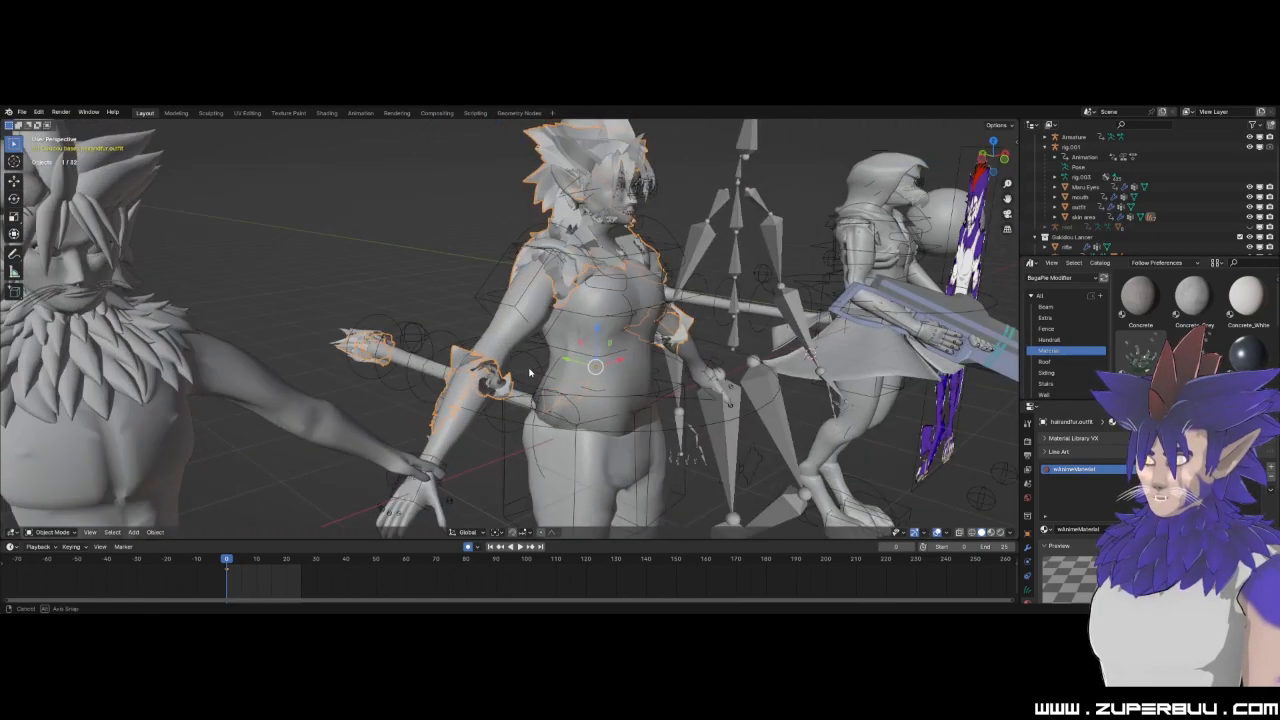
pyautogui.scroll(-5, 445, 302)
pyautogui.click(443, 300)
pyautogui.moveTo(577, 512); pyautogui.dragTo(523, 468, button='middle')
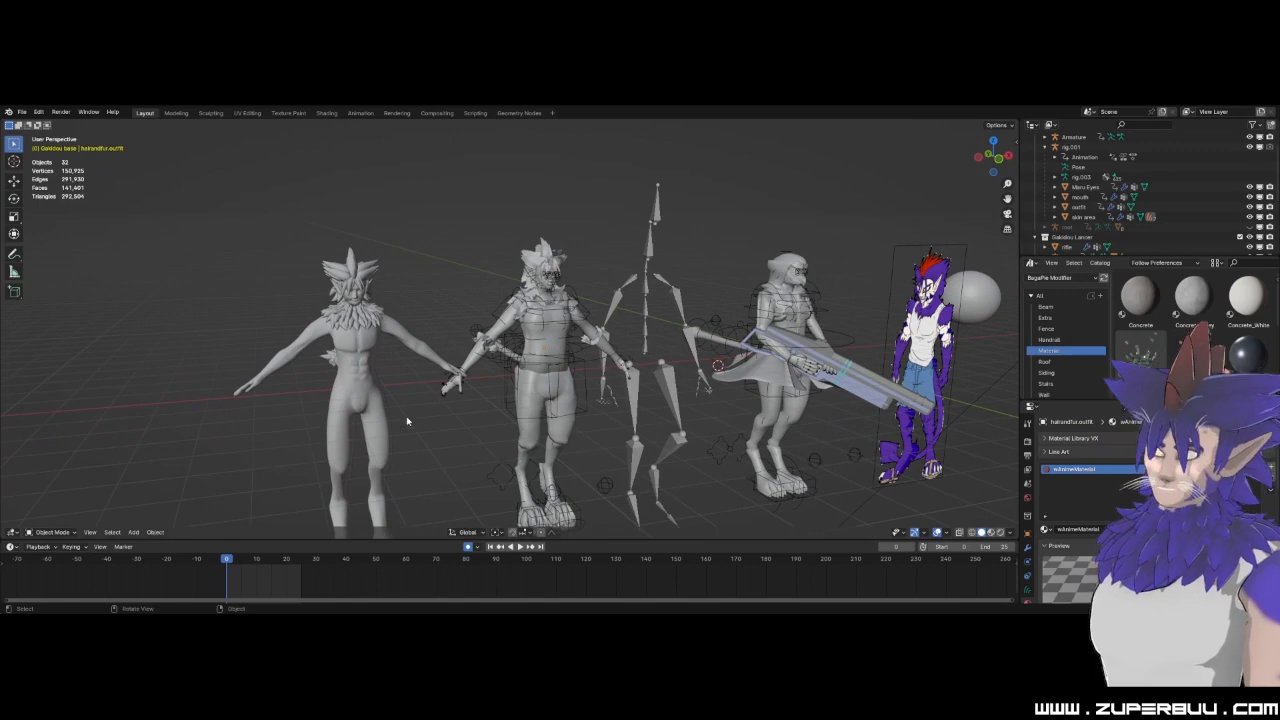
# Select the bare-chested Hybrid Body and the clothed character's hair-and-fur mesh in turn, comparing both characters from behind.
pyautogui.scroll(3, 461, 345)
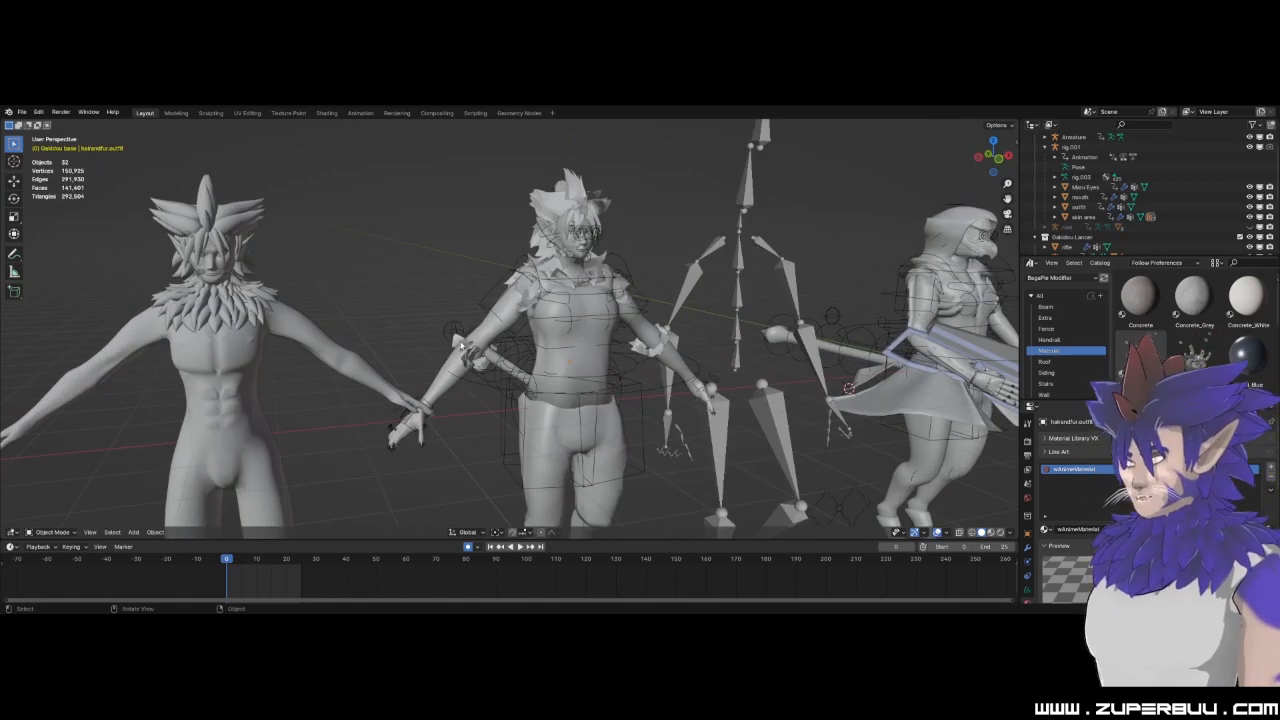
pyautogui.click(291, 341)
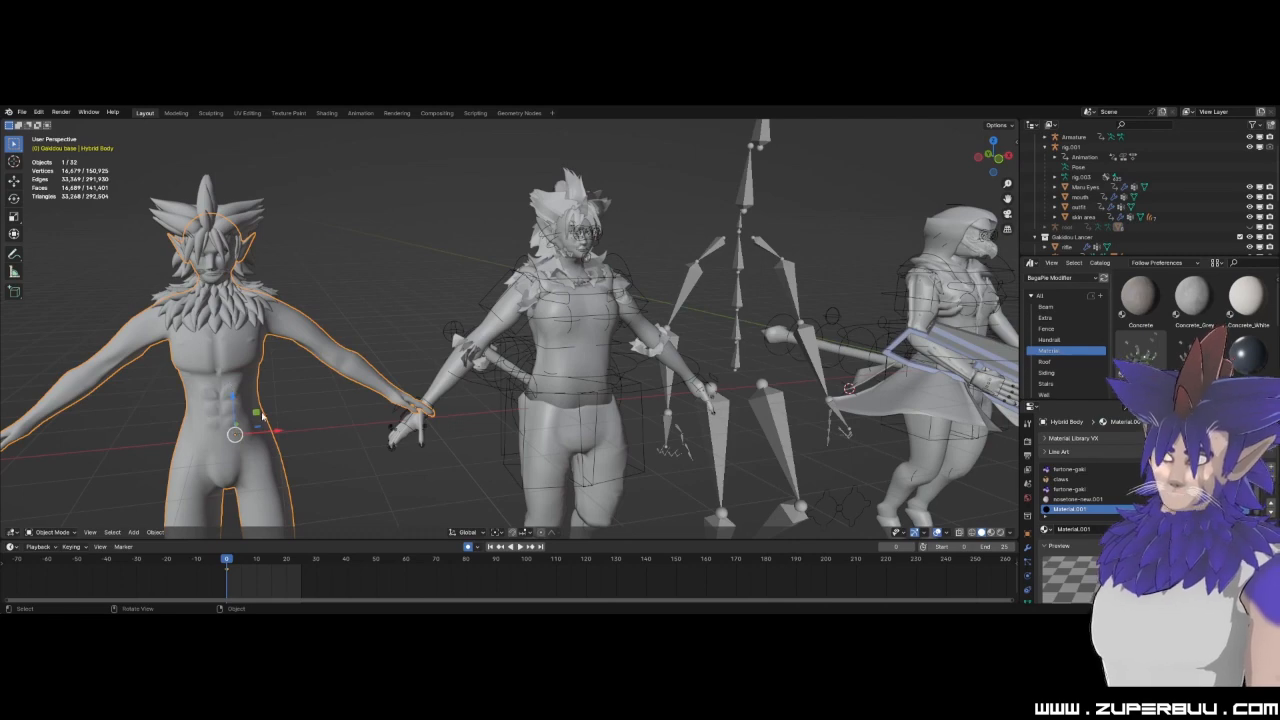
pyautogui.click(467, 340)
pyautogui.moveTo(479, 353); pyautogui.dragTo(549, 384, button='middle')
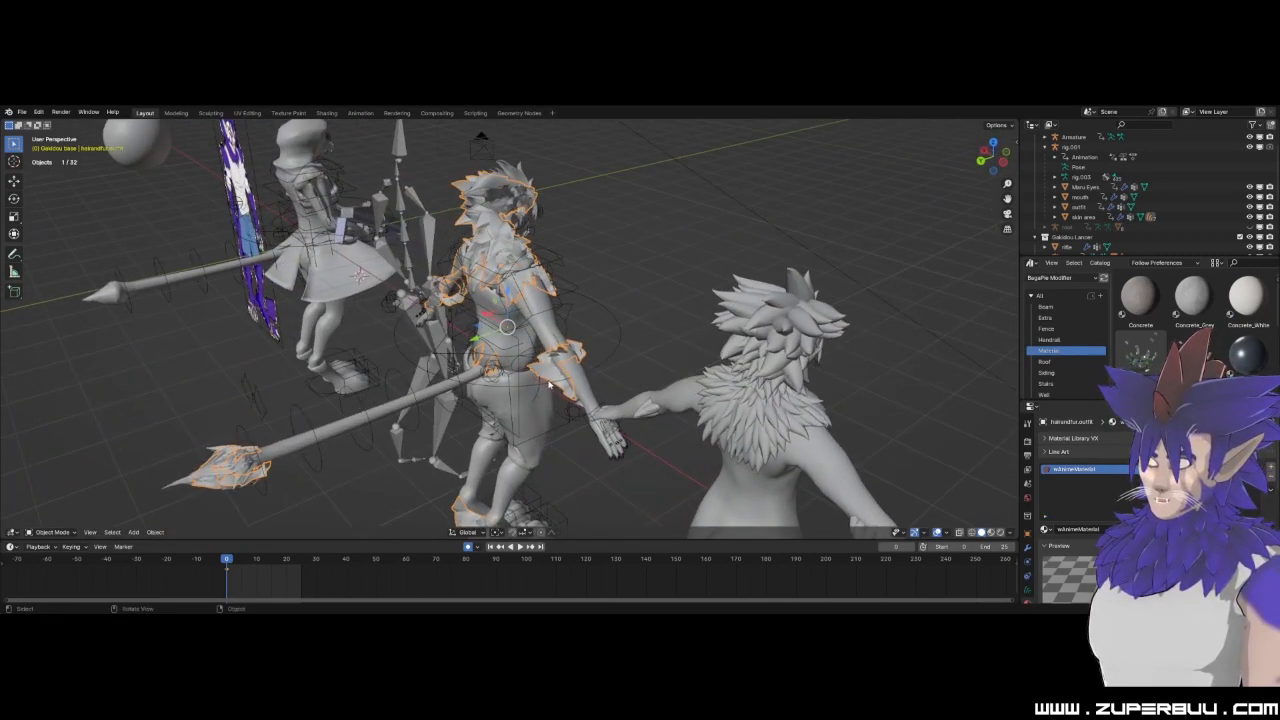
pyautogui.click(650, 413)
pyautogui.moveTo(650, 416); pyautogui.dragTo(451, 363, button='middle')
pyautogui.click(560, 388)
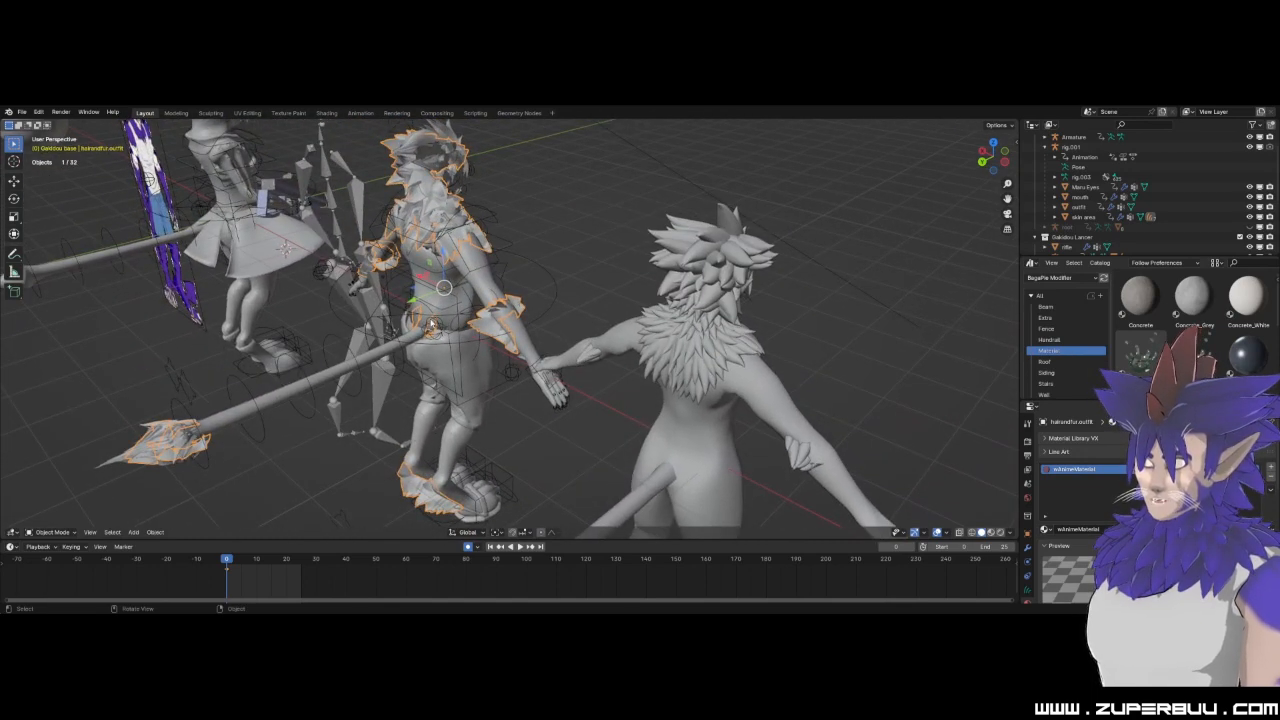
# Select the overlapping outfit and skin area meshes at the clothed character's tail base, and clear the selection.
pyautogui.click(432, 322)
pyautogui.click(432, 330)
pyautogui.click(413, 331)
pyautogui.click(416, 329)
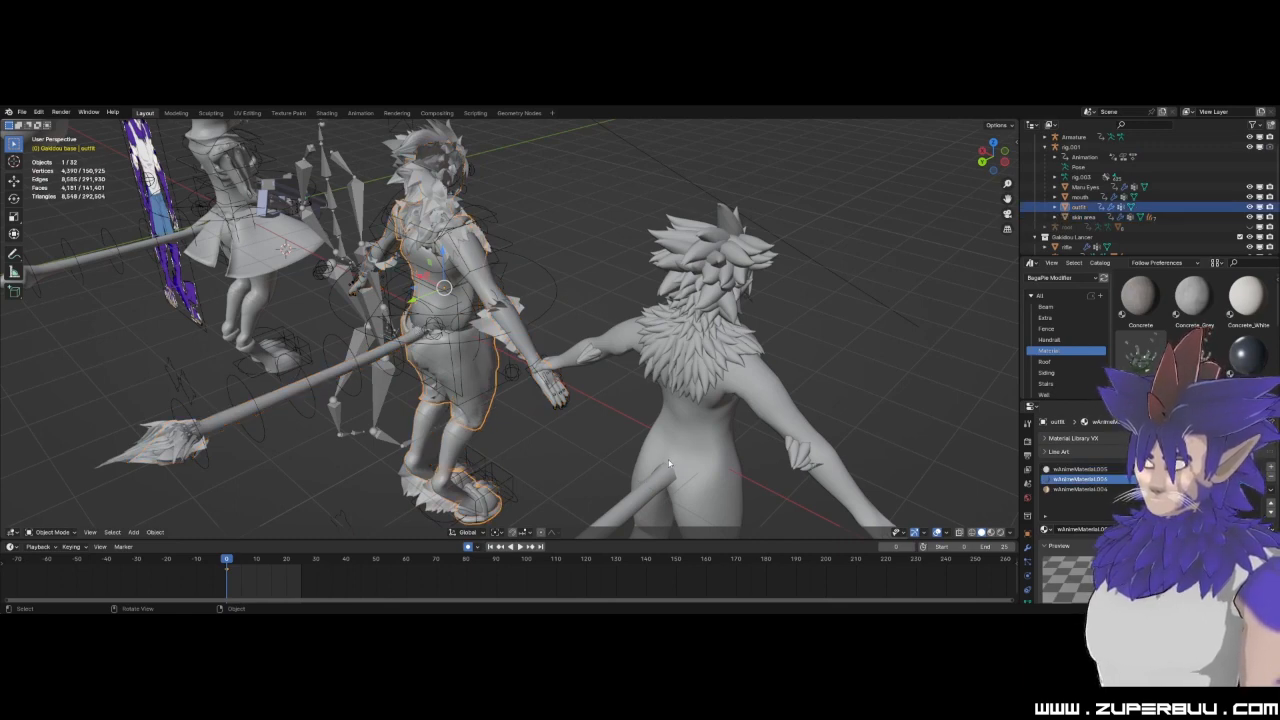
pyautogui.click(416, 328)
pyautogui.click(838, 357)
# Inspect the bare-chested character's tail attachment and mane, comparing them with the clothed character's hair-and-fur mesh.
pyautogui.scroll(-3, 690, 450)
pyautogui.moveTo(683, 457); pyautogui.dragTo(634, 412, button='middle')
pyautogui.scroll(3, 633, 404)
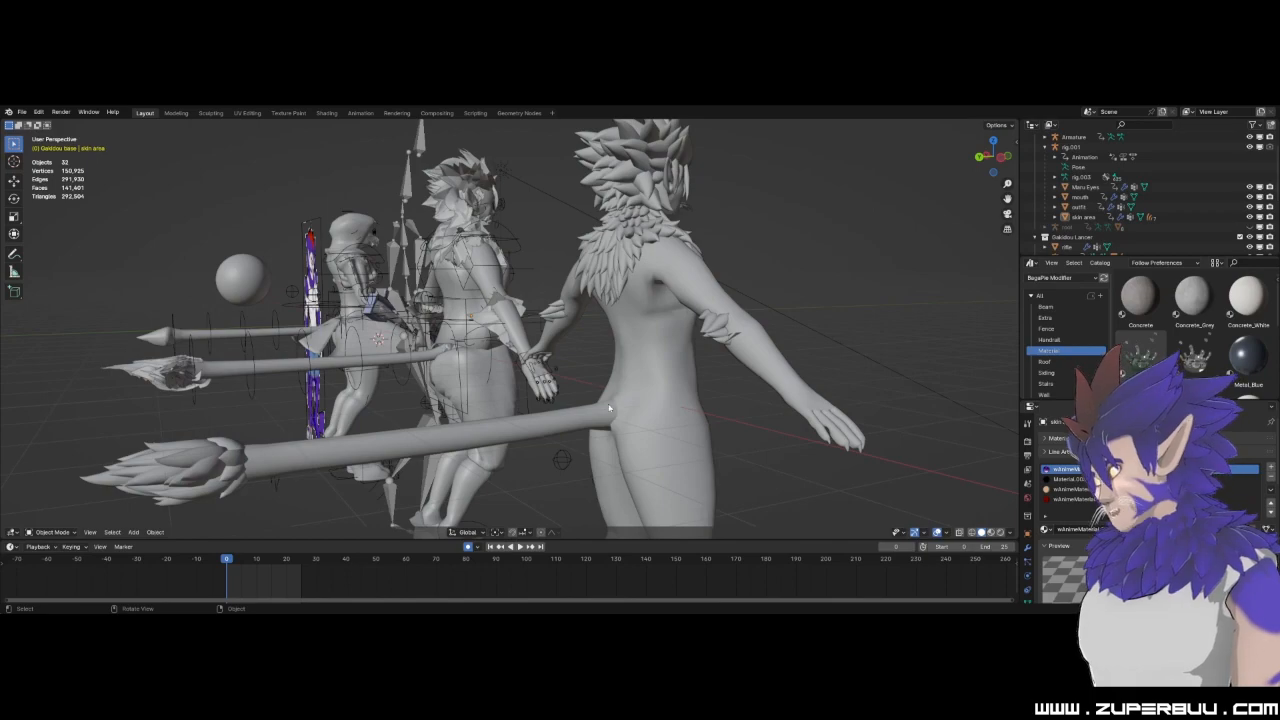
pyautogui.moveTo(609, 407); pyautogui.dragTo(555, 338, button='middle')
pyautogui.click(624, 286)
pyautogui.moveTo(624, 286); pyautogui.dragTo(227, 248, button='middle')
pyautogui.scroll(-2, 330, 246)
pyautogui.scroll(2, 500, 265)
pyautogui.click(579, 232)
pyautogui.moveTo(579, 232)
pyautogui.mouseDown(button='middle')
pyautogui.moveTo(483, 281)
pyautogui.moveTo(449, 234)
pyautogui.mouseUp(button='middle')
pyautogui.click(440, 234)
# Switch the viewport to Material Preview shading and compare the two coloured characters from the front.
pyautogui.scroll(-3, 434, 234)
pyautogui.click(991, 535)
pyautogui.scroll(2, 594, 400)
pyautogui.moveTo(594, 400); pyautogui.dragTo(577, 371, button='middle')
pyautogui.keyDown('shift'); pyautogui.moveTo(571, 326); pyautogui.dragTo(635, 357, button='middle'); pyautogui.keyUp('shift')
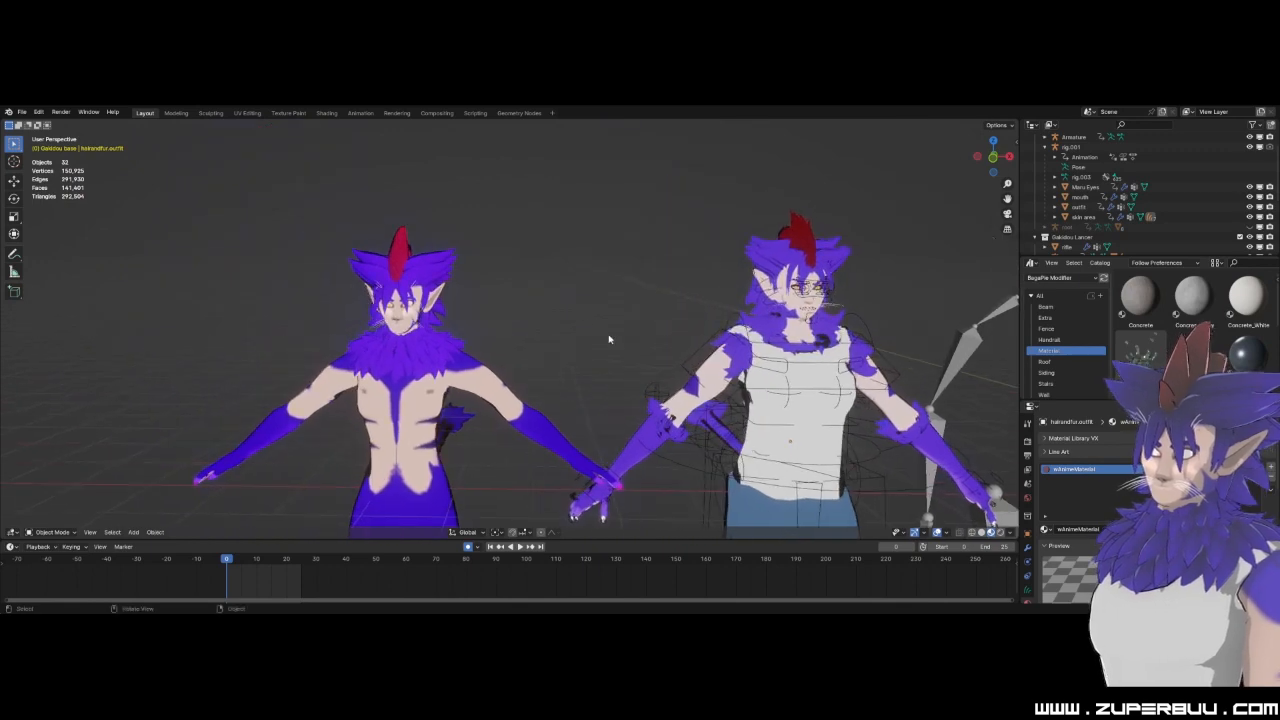
pyautogui.scroll(1, 582, 327)
pyautogui.moveTo(583, 325); pyautogui.dragTo(607, 309, button='middle')
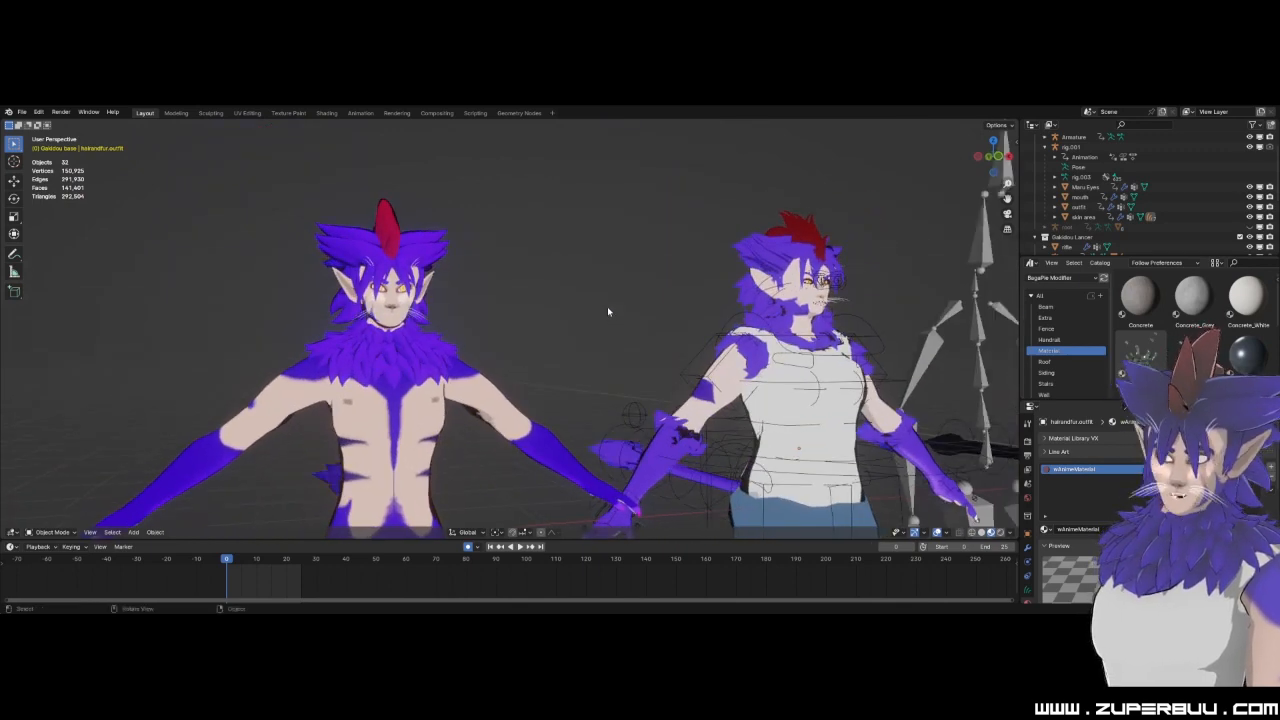